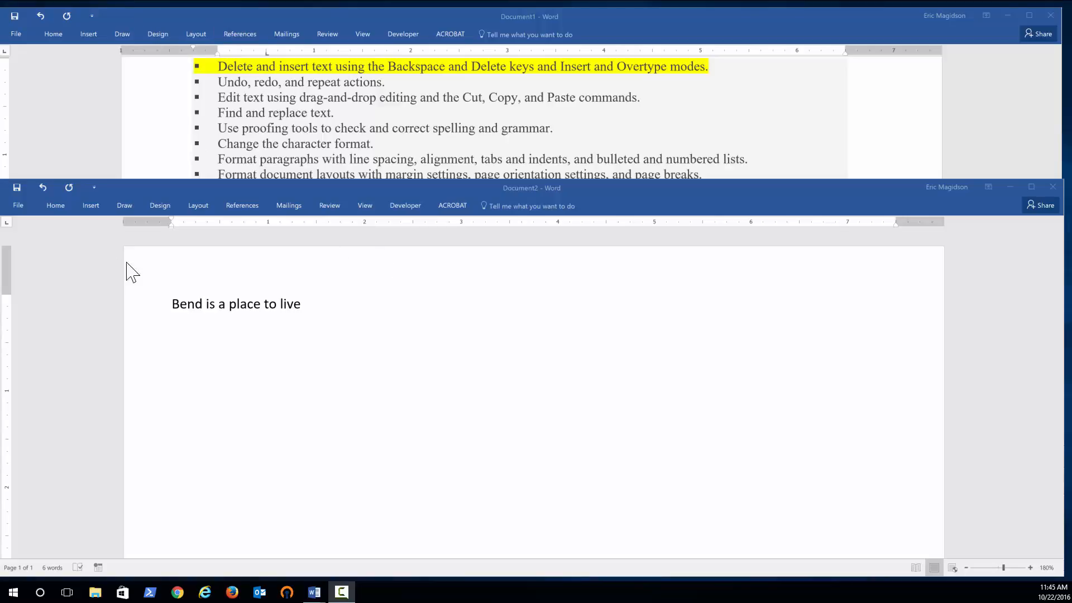
click(55, 206)
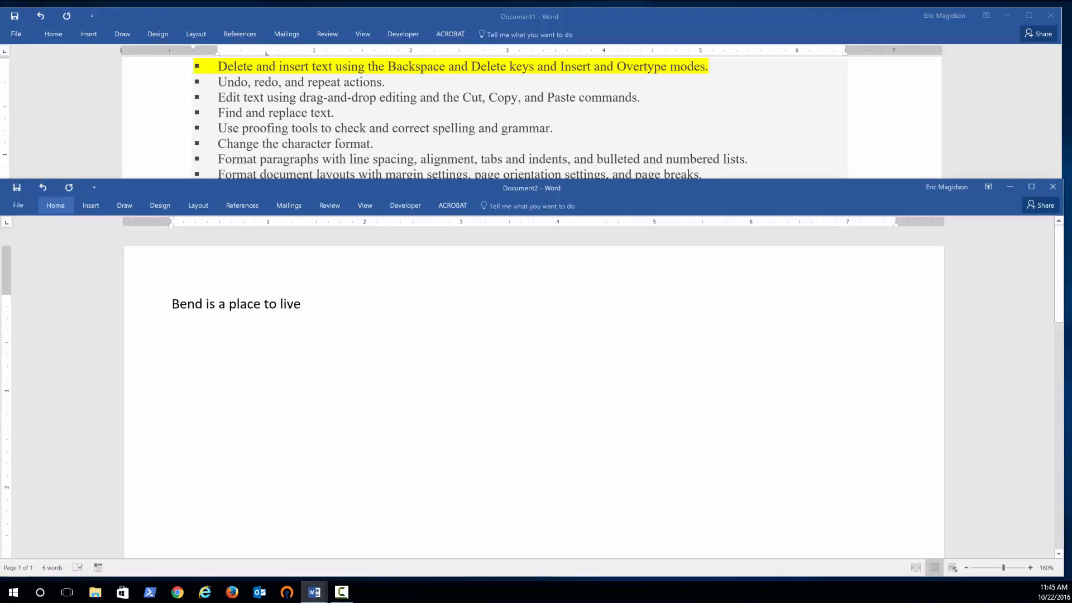
click(56, 205)
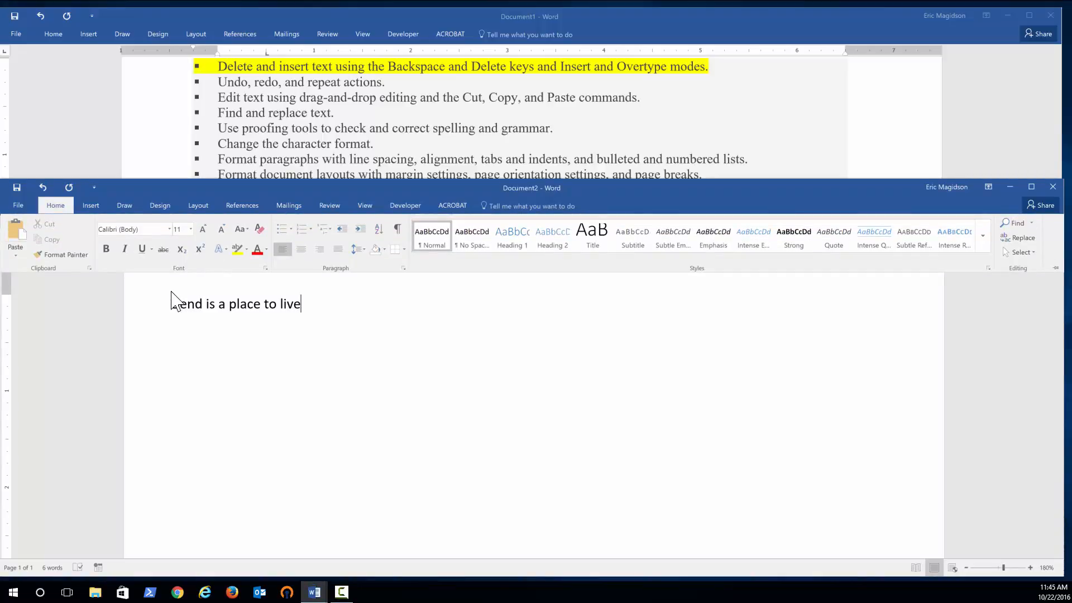
click(303, 309)
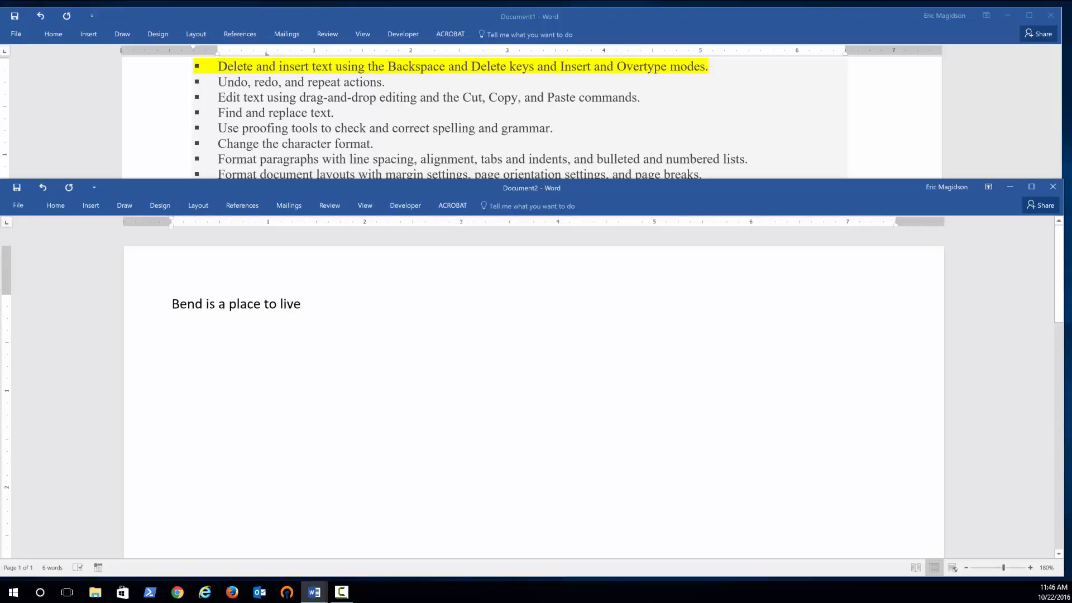
Make the word 'live' bold, then undo the bold formatting.
drag(303, 304, 280, 304)
click(56, 206)
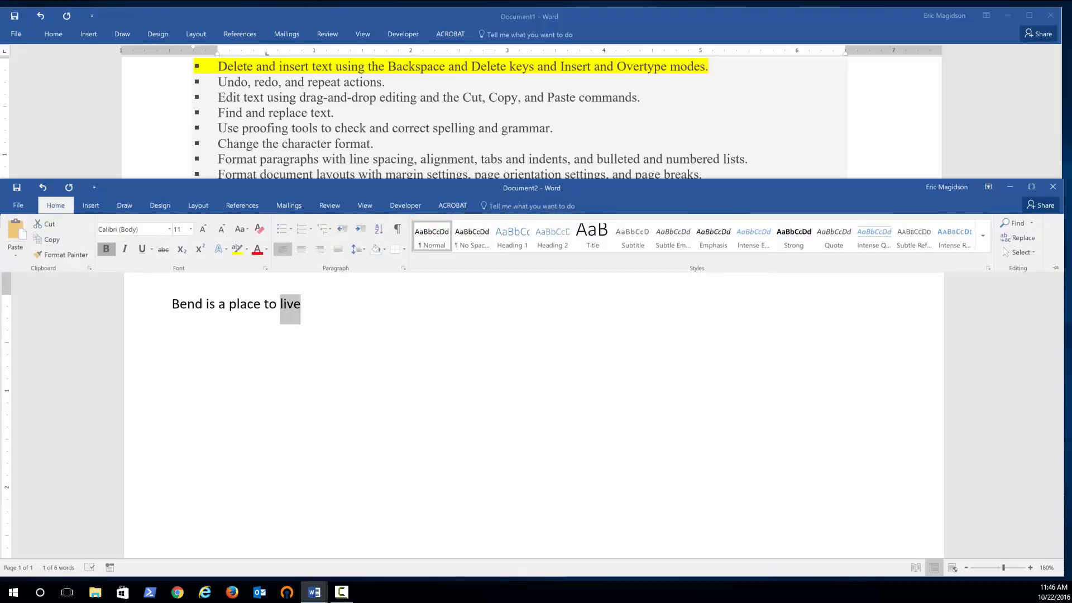
click(102, 252)
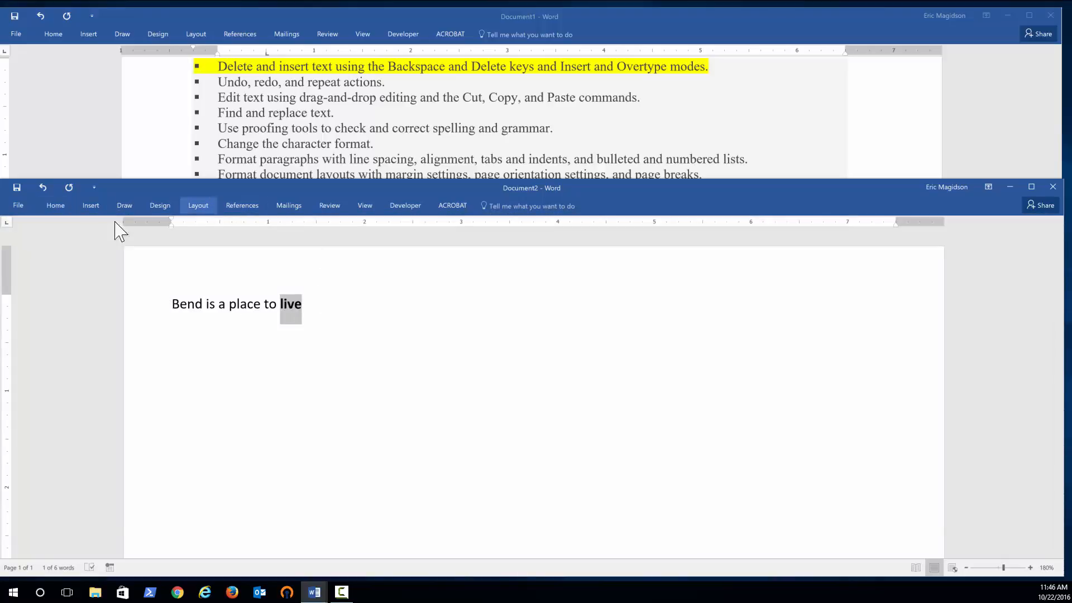
click(59, 208)
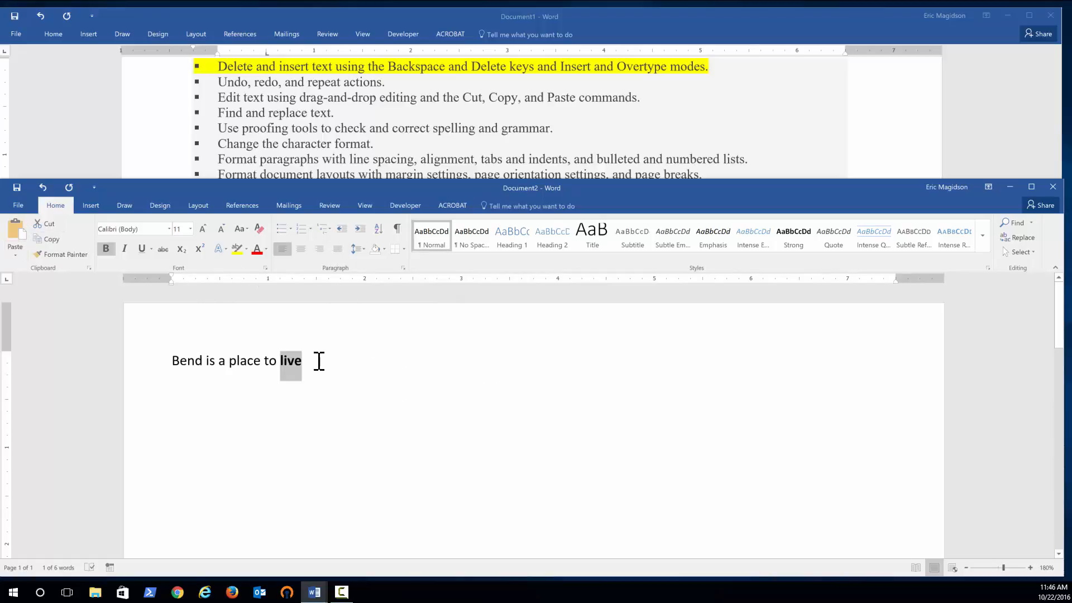
key(Right)
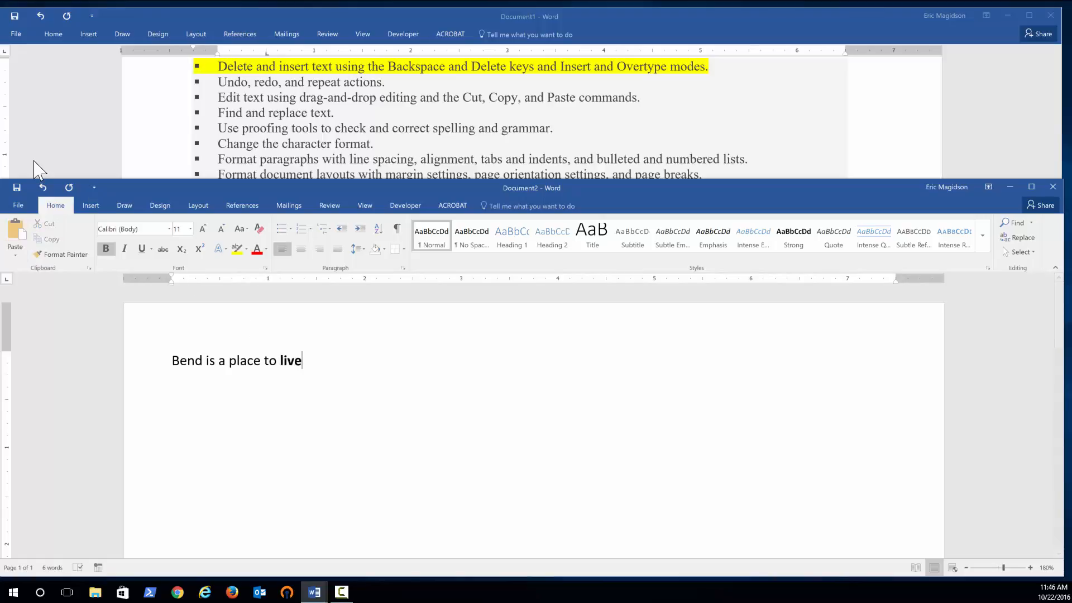
click(42, 187)
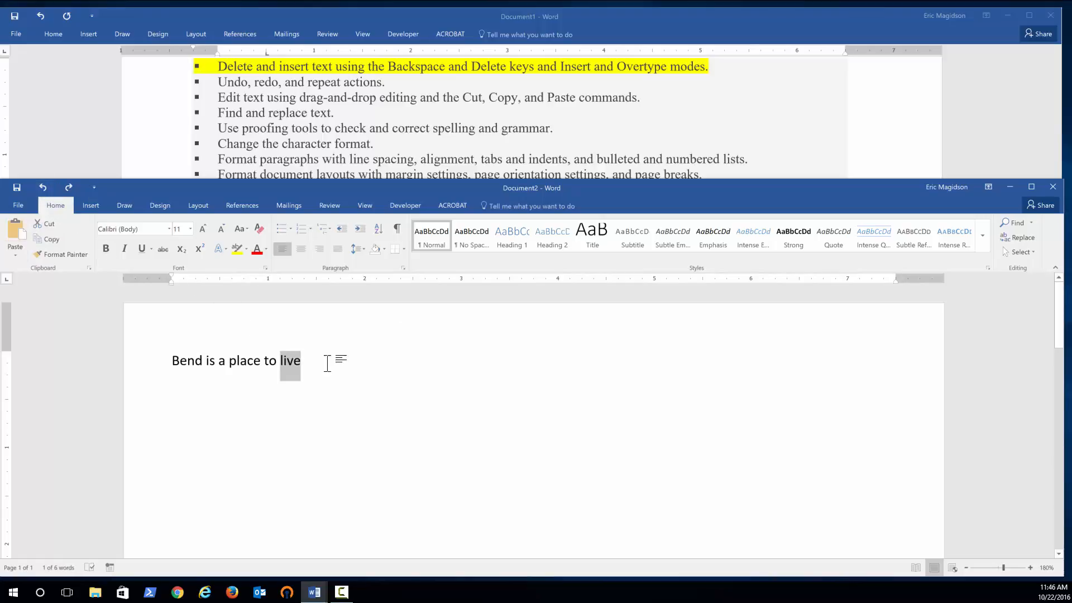
Add a period after 'live' at the end of the sentence.
click(307, 363)
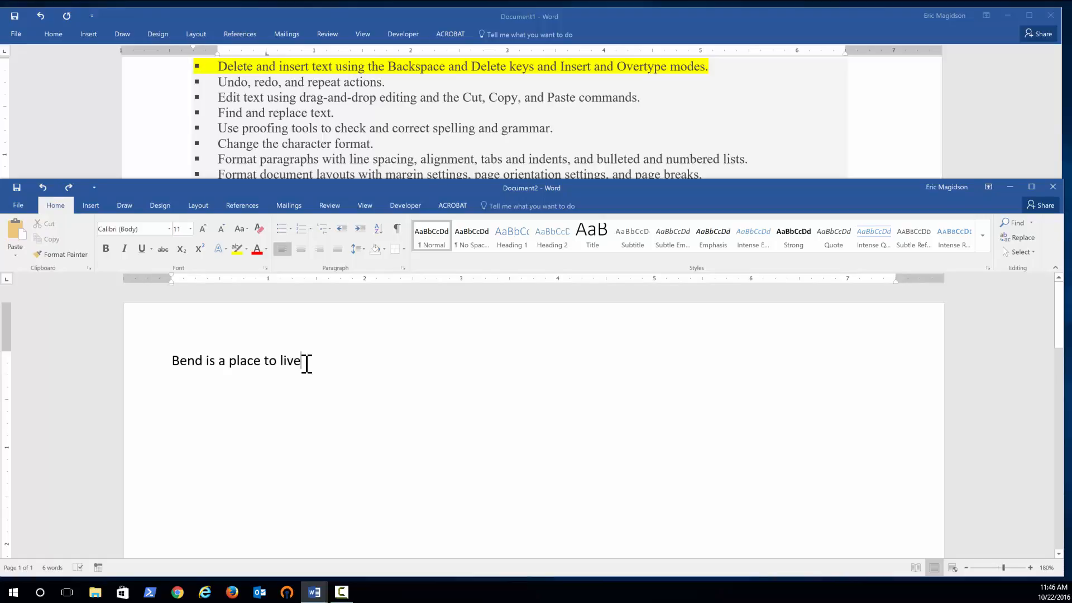
text(.)
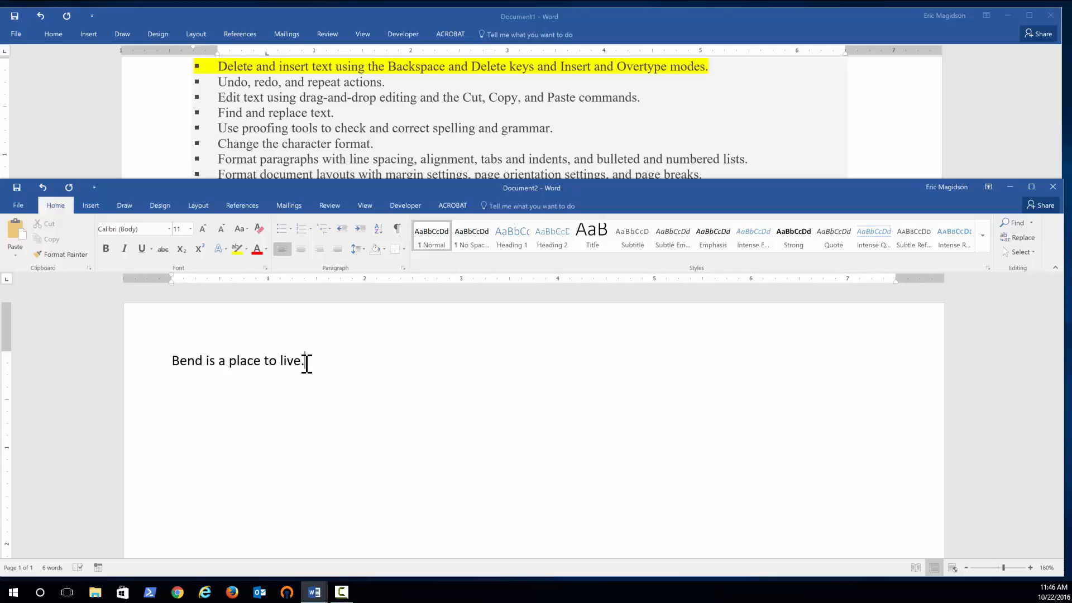
Backspace over characters before 'live' and retype them to restore 'to live'.
key(Left)
key(Left)
key(Left)
key(Left)
key(Left)
key(BackSpace)
key(BackSpace)
key(BackSpace)
text(to)
key(BackSpace)
key(BackSpace)
key(BackSpace)
key(BackSpace)
key(BackSpace)
text(live)
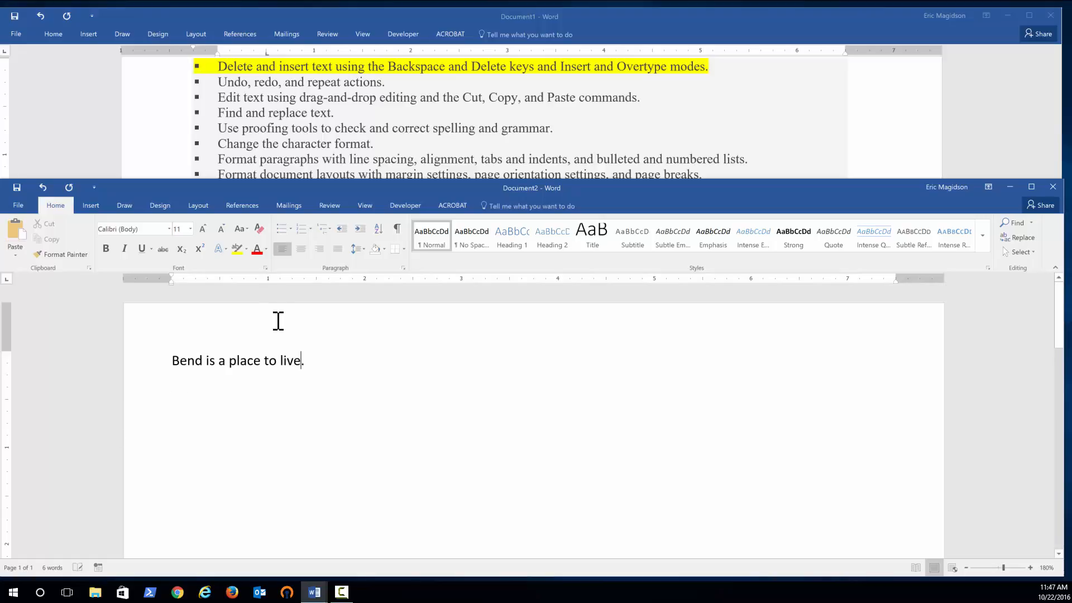
Insert the word 'wonderful' before 'live' in the sentence.
scroll(412, 408, up, 6)
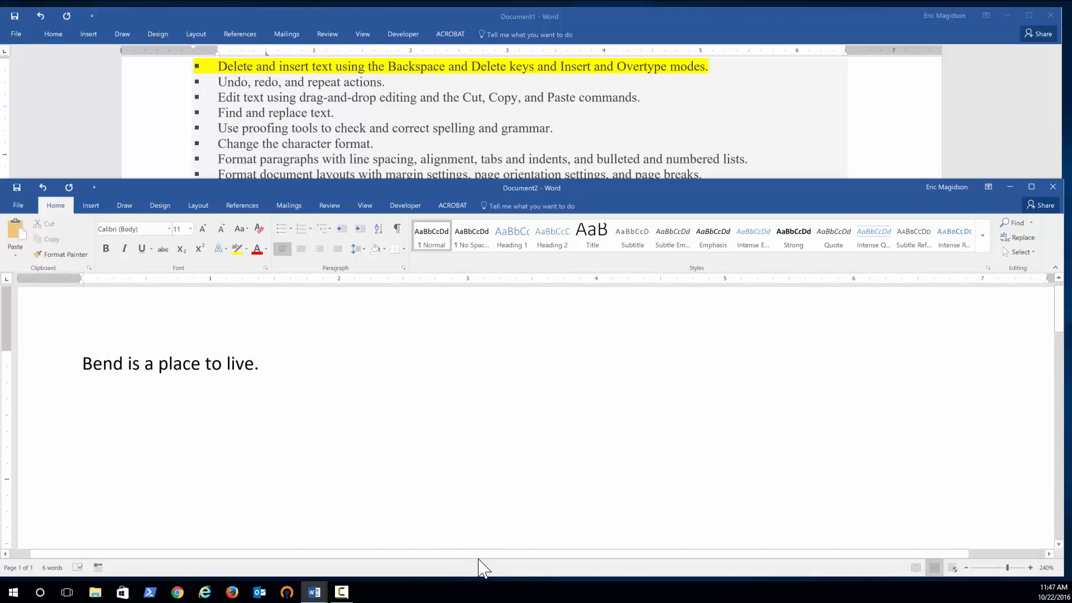
drag(479, 554, 410, 553)
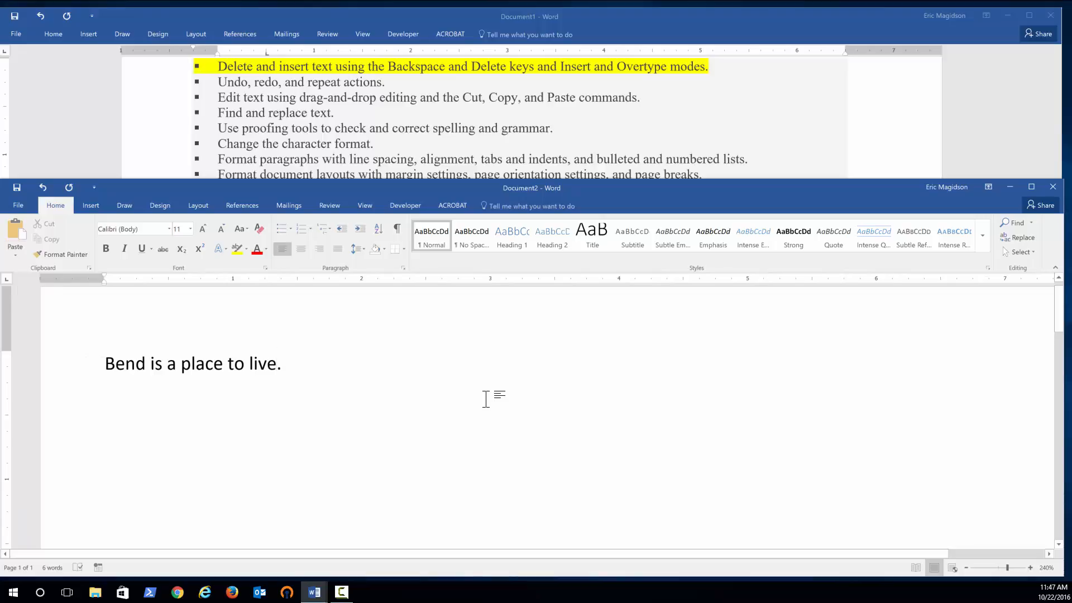
scroll(486, 399, up, 6)
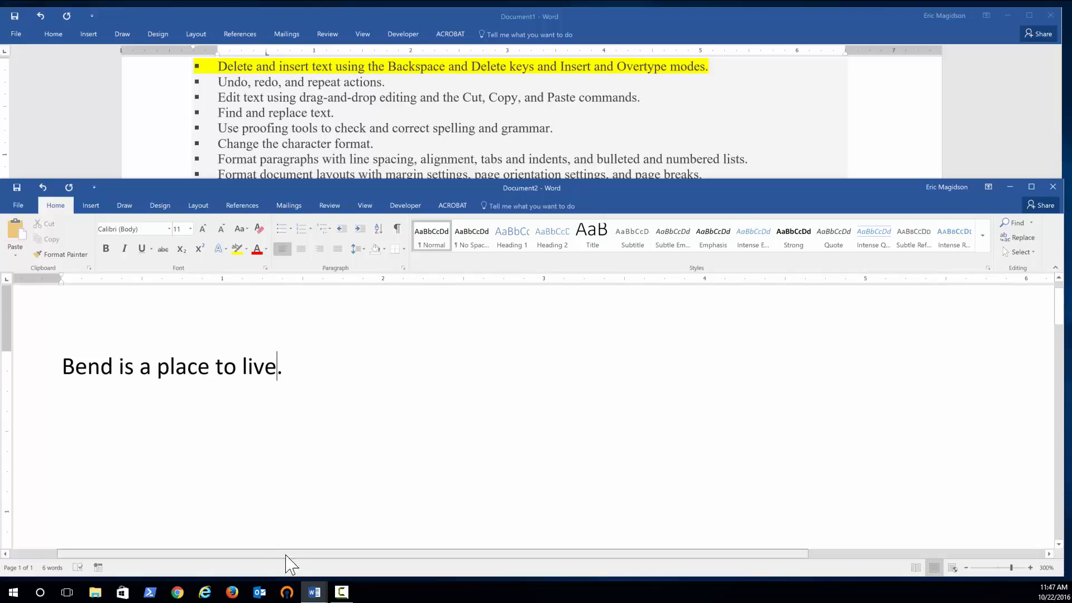
drag(286, 555, 234, 556)
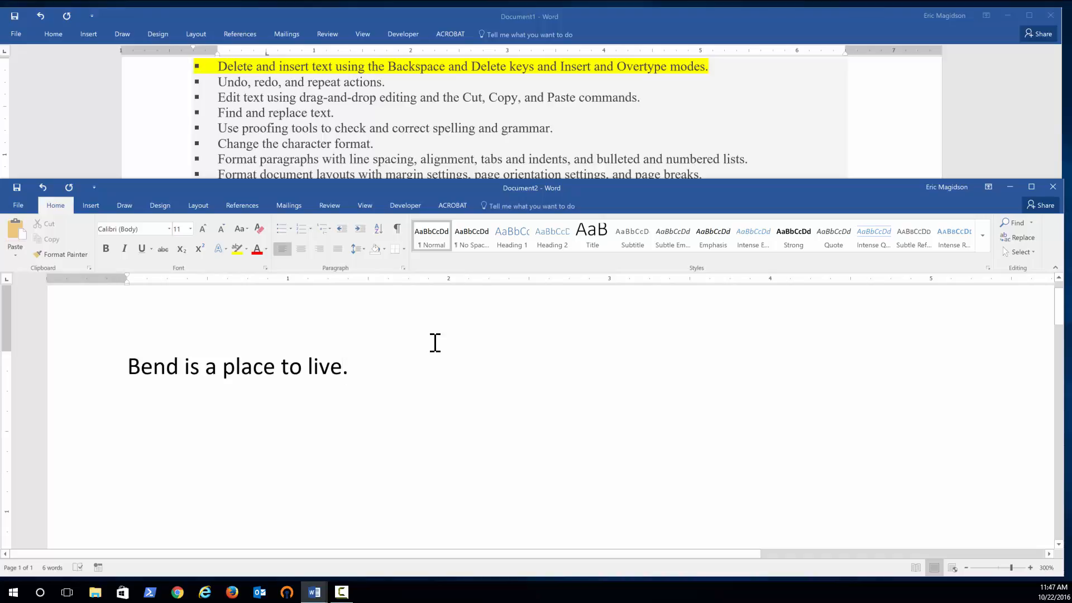
key(Left)
key(Left)
key(Left)
key(Left)
key(Left)
text(wonderful)
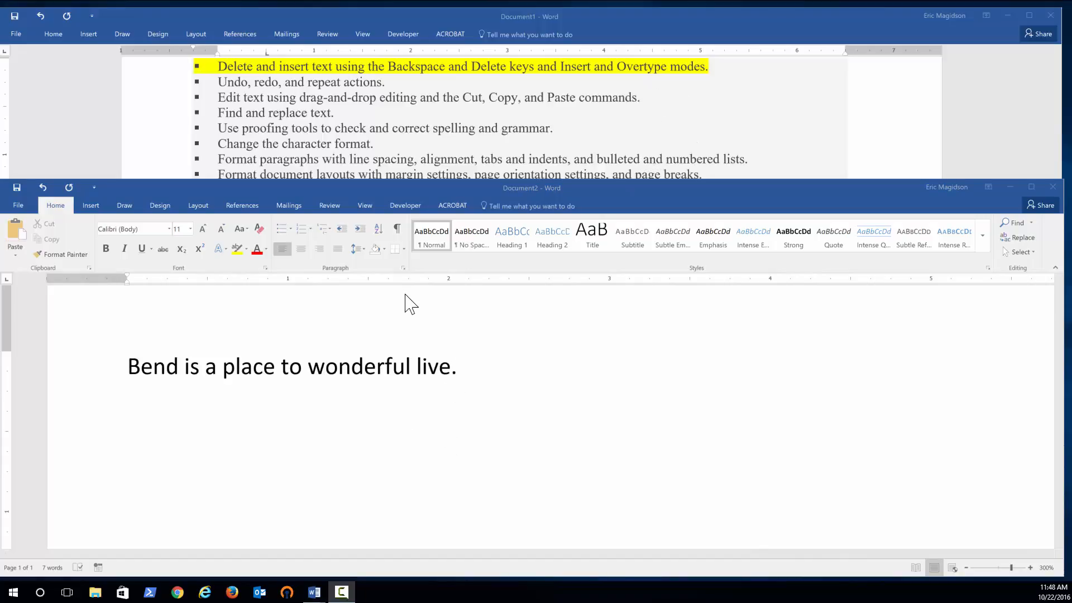
Check the option to use the Insert key for overtype mode in Word Options, then cancel the dialog.
click(18, 206)
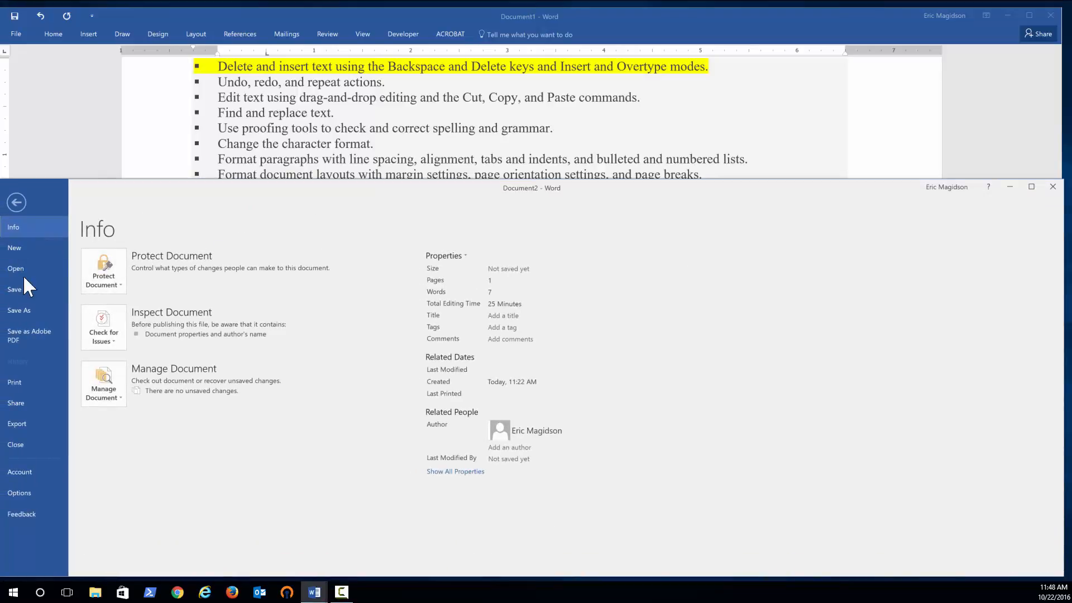
click(37, 495)
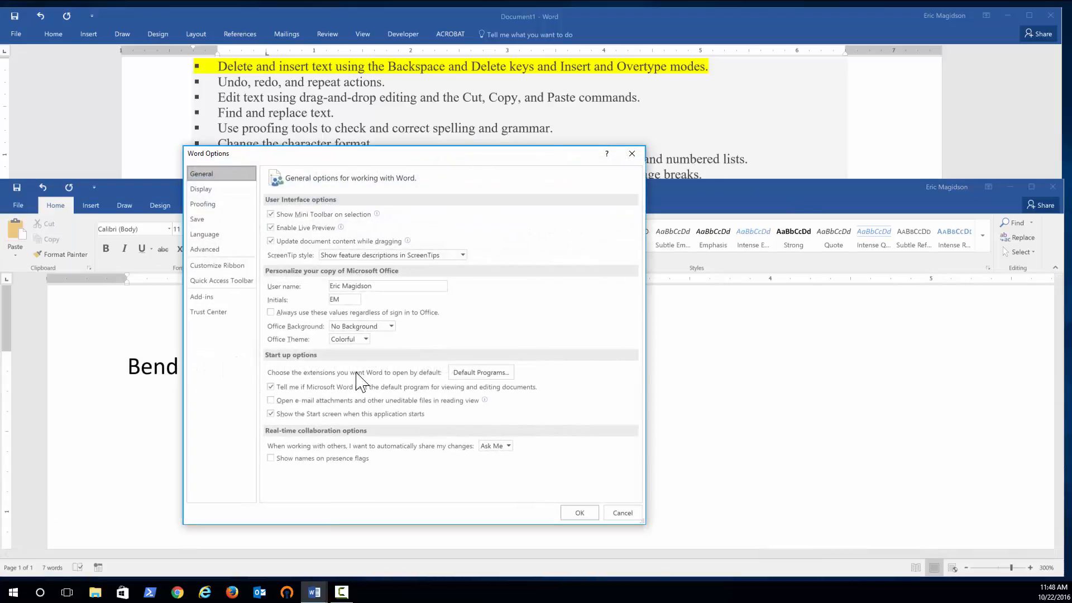
click(221, 250)
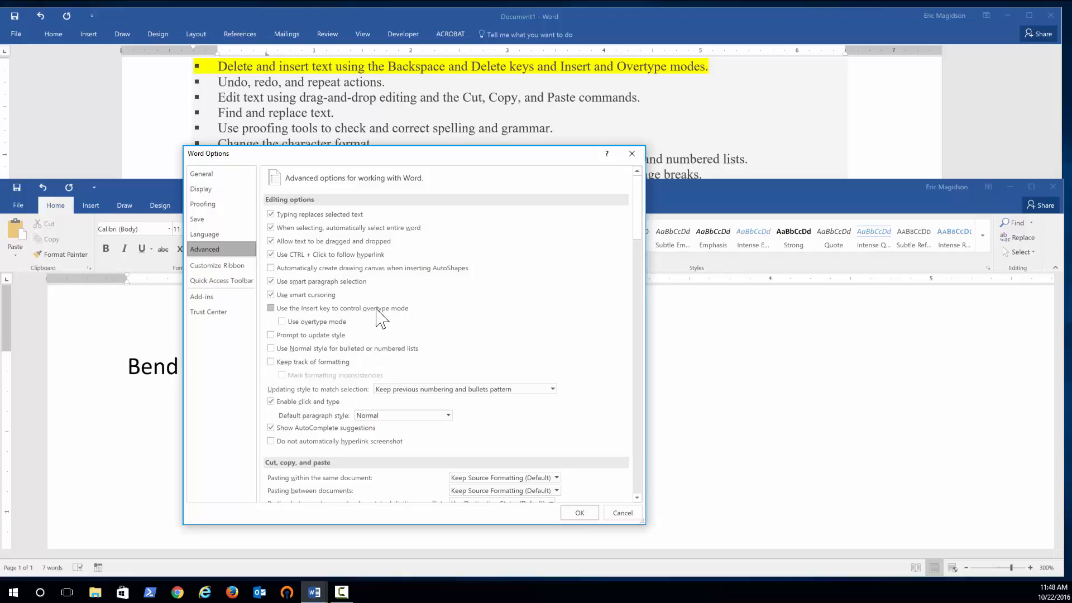
click(271, 309)
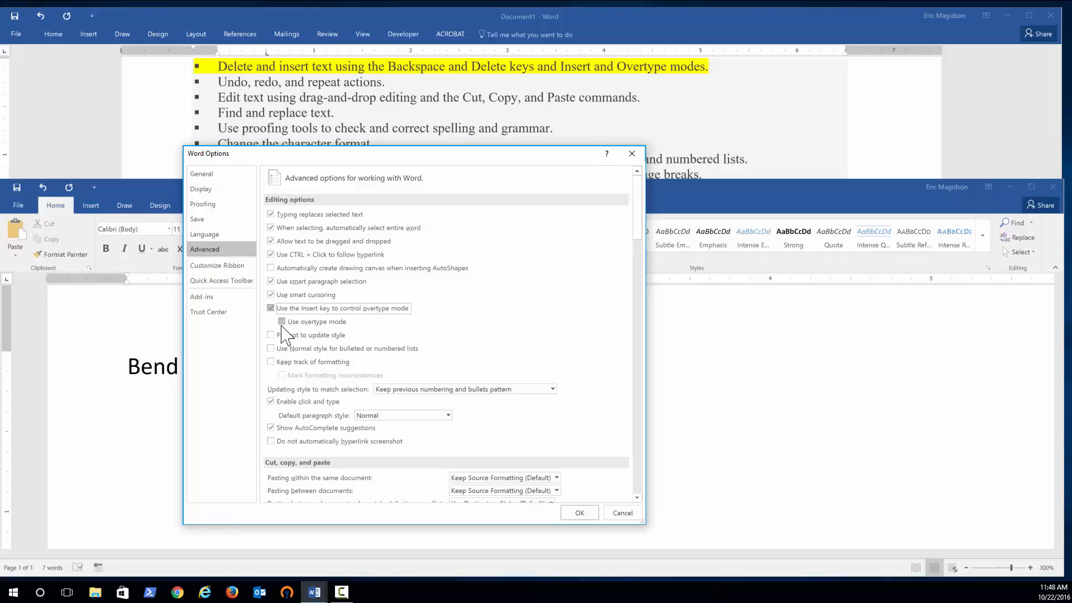
click(614, 511)
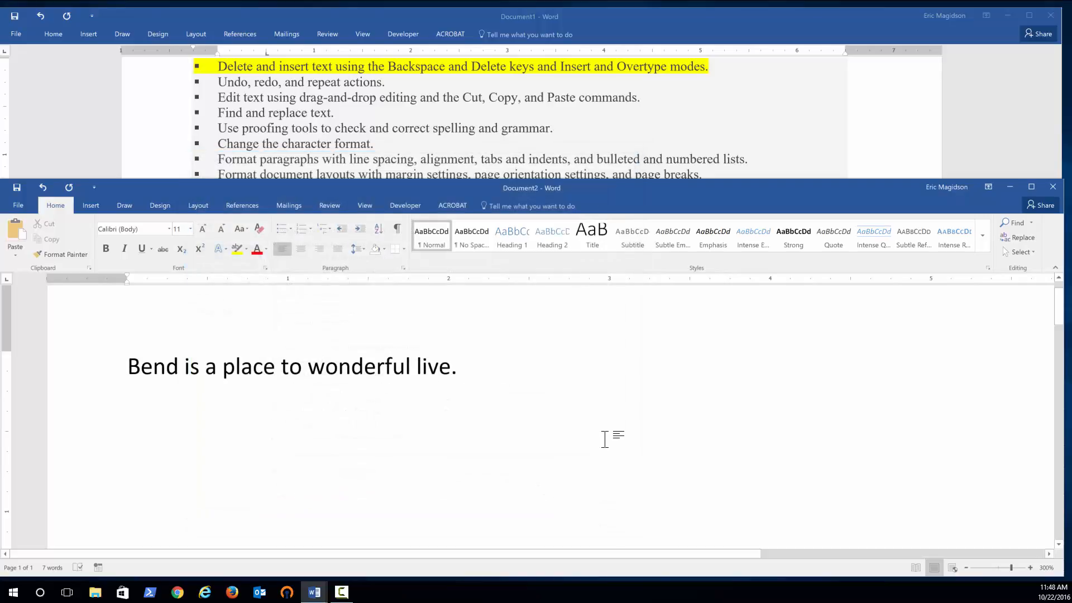
Remove 'wonderful' from the sentence and type it again before 'live'.
key(BackSpace)
key(BackSpace)
key(BackSpace)
key(BackSpace)
key(BackSpace)
key(BackSpace)
key(BackSpace)
key(BackSpace)
key(BackSpace)
key(BackSpace)
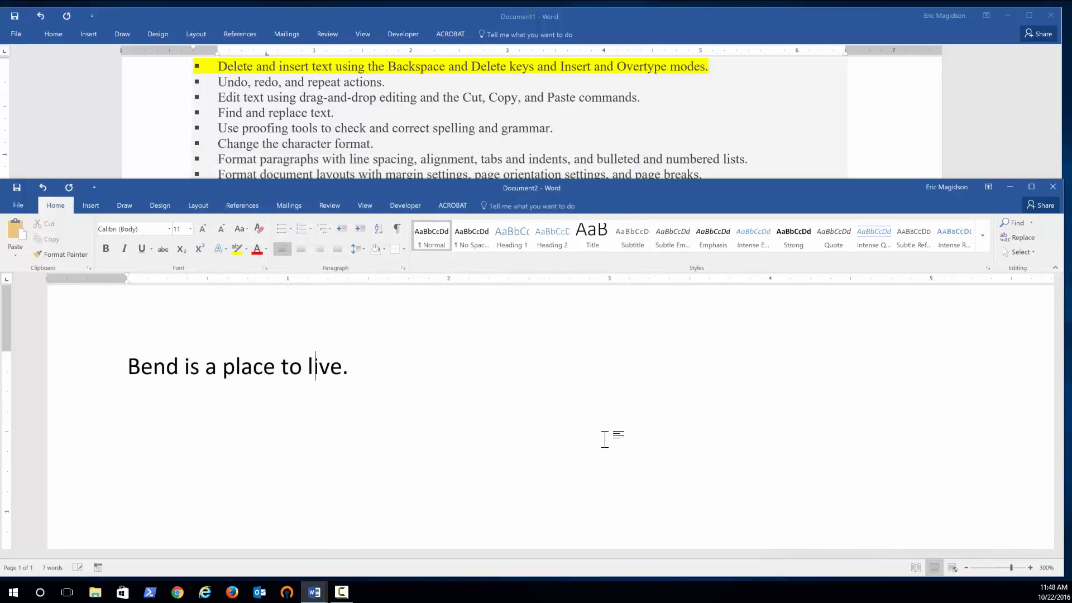
text(wonderful)
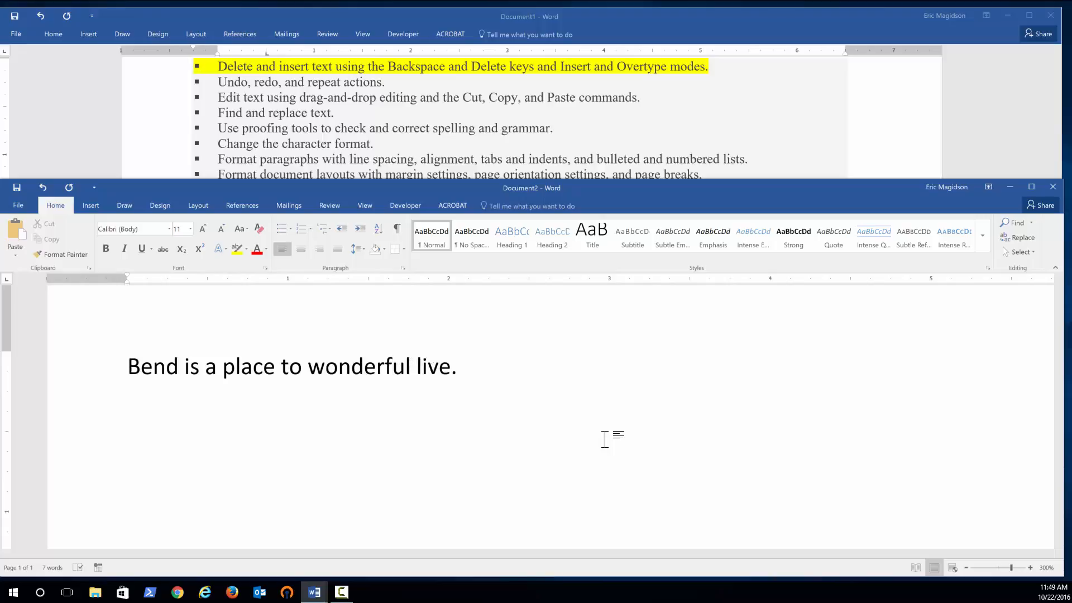
Delete 'wonderful' again and retype the sentence ending as 'wonderful live.' over the existing text.
key(BackSpace)
key(BackSpace)
key(BackSpace)
key(BackSpace)
key(BackSpace)
key(BackSpace)
key(BackSpace)
key(BackSpace)
key(BackSpace)
key(BackSpace)
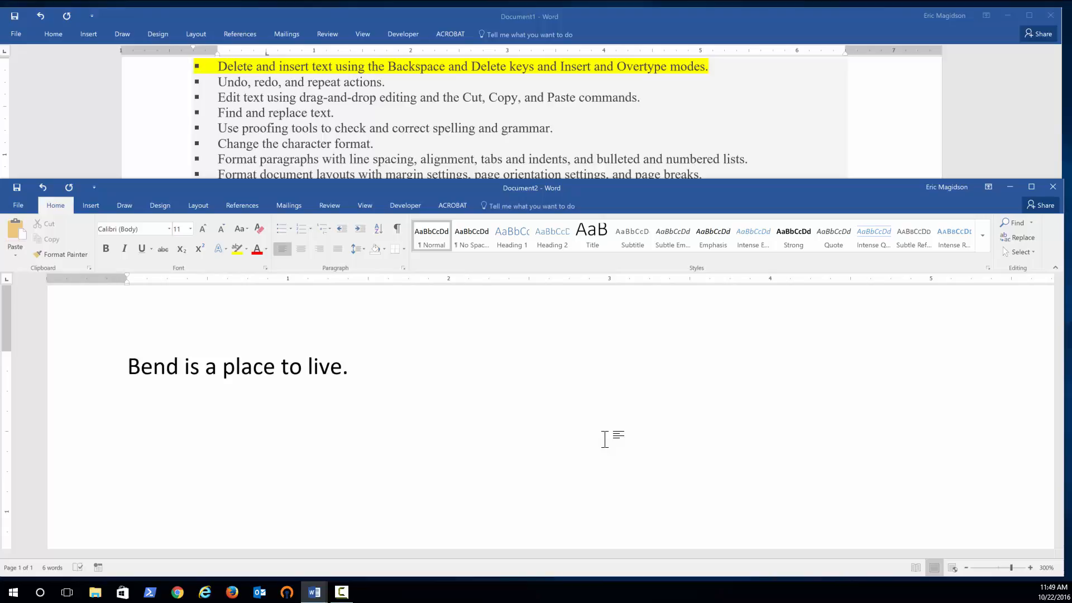
text(wonde)
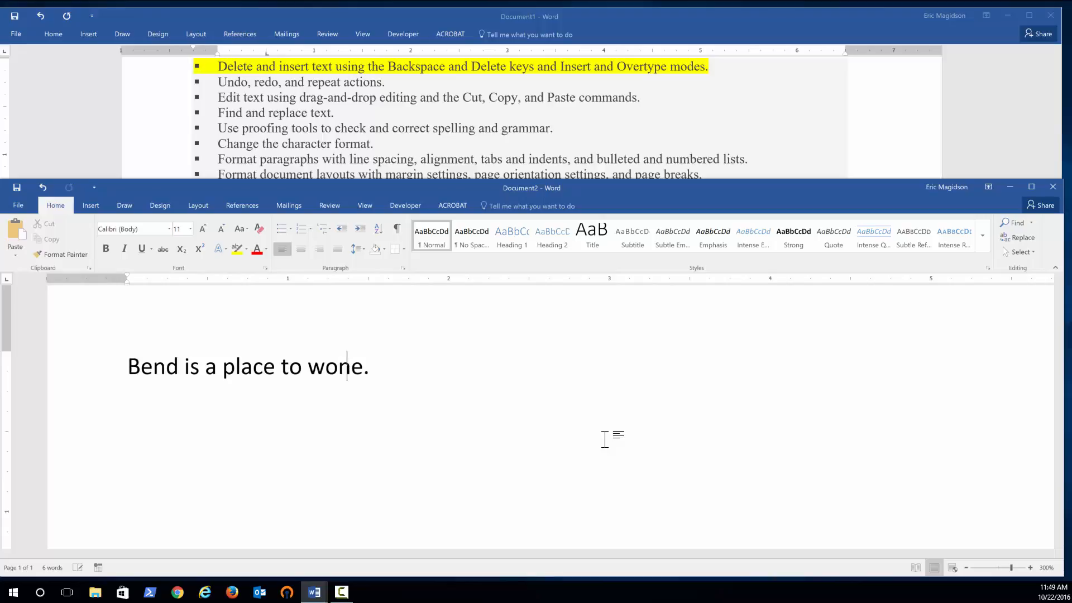
text(r)
text(ful)
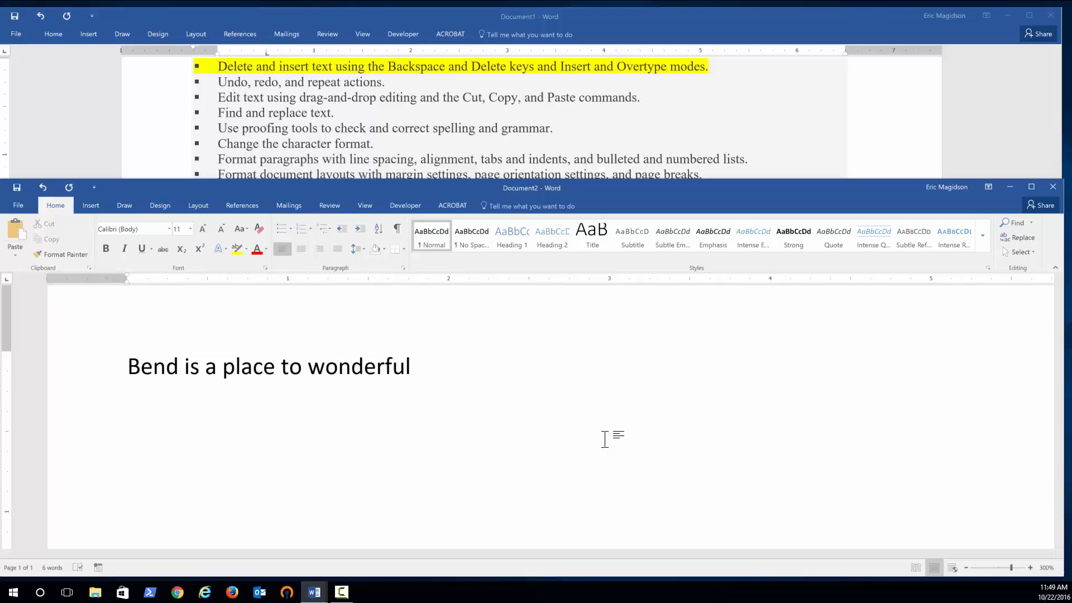
text( live.)
Insert the word 'very' before 'wonderful'.
key(Left)
key(Left)
key(Left)
key(Left)
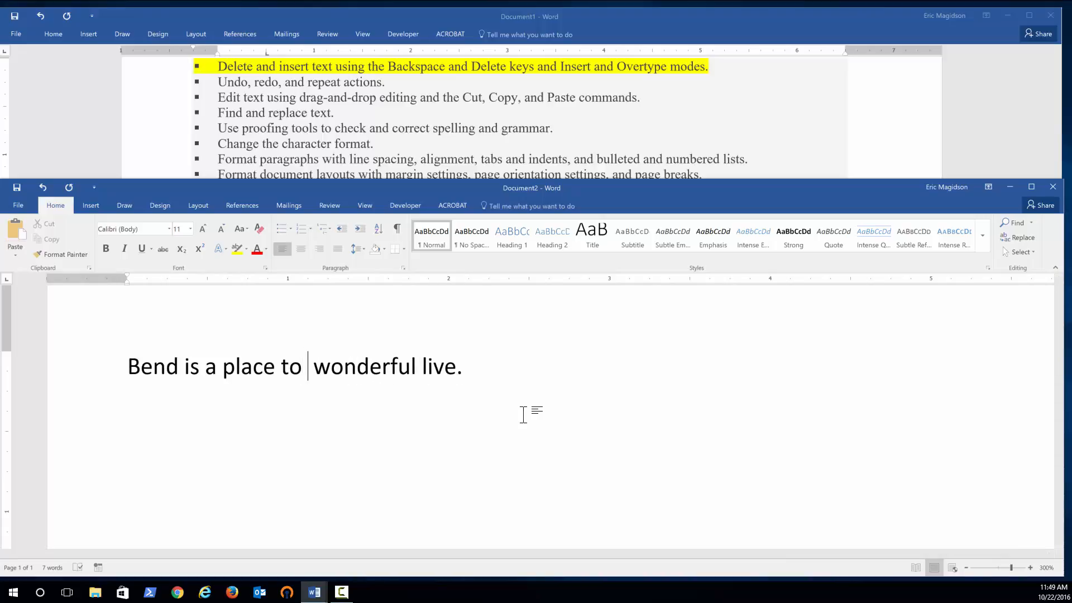
text(very)
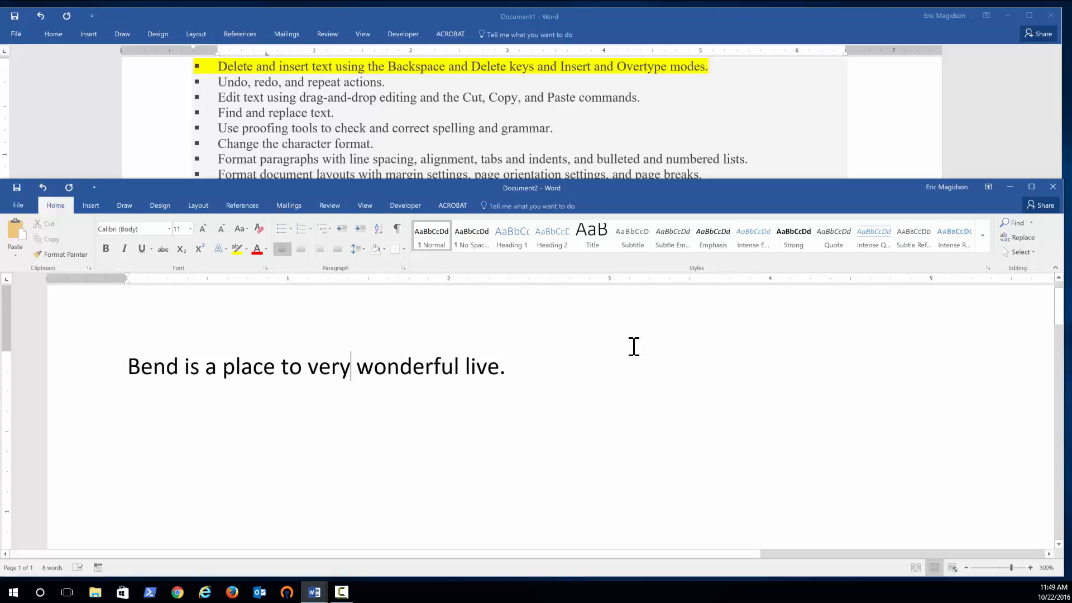
Highlight the list item 'Undo, redo, and repeat actions.' in yellow in the other document.
click(358, 82)
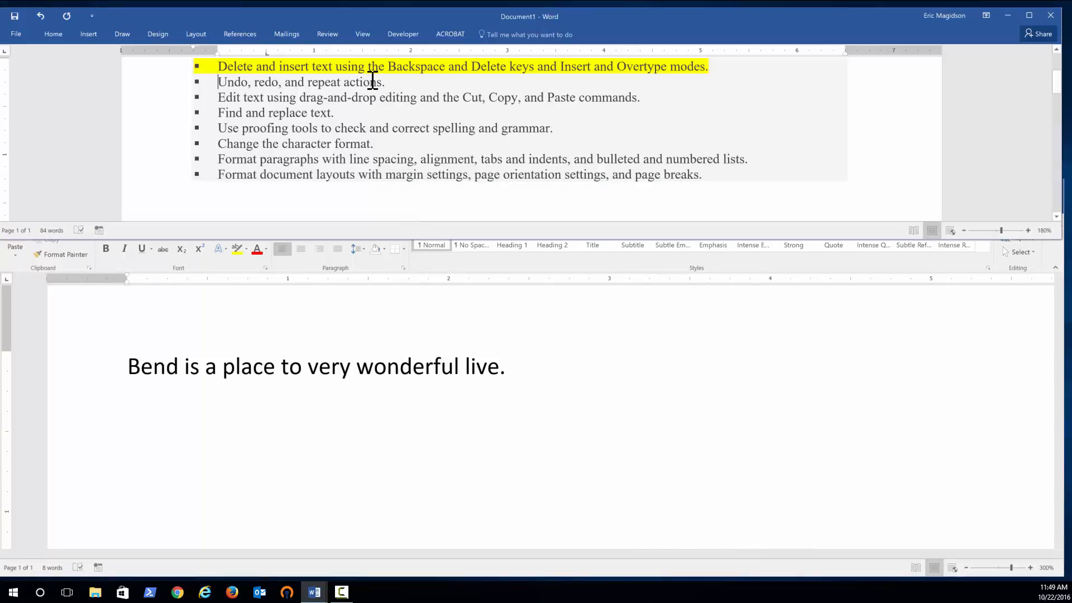
drag(373, 82, 215, 84)
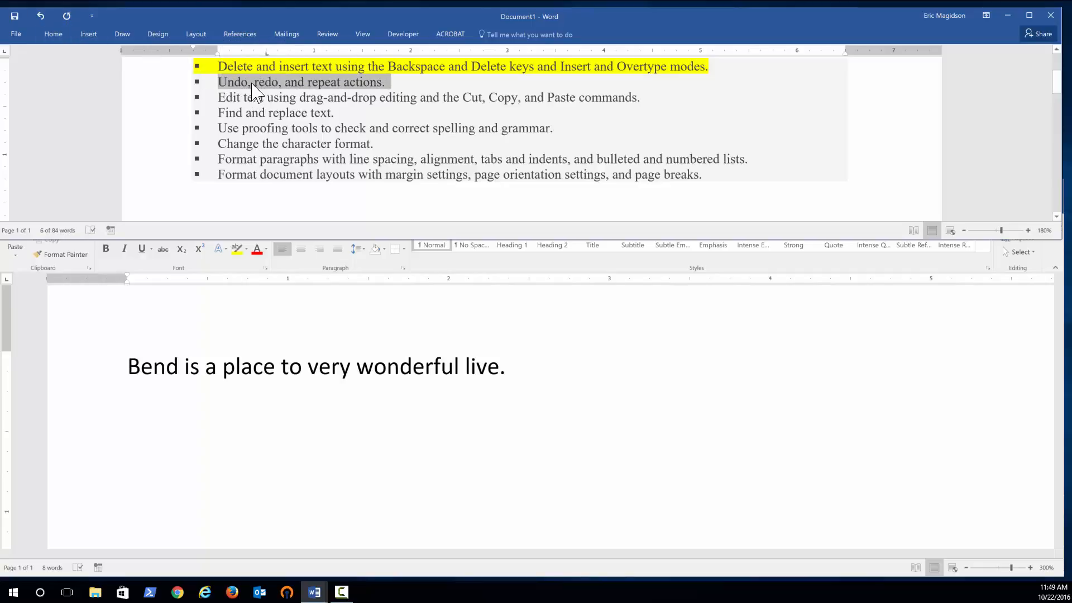
click(54, 34)
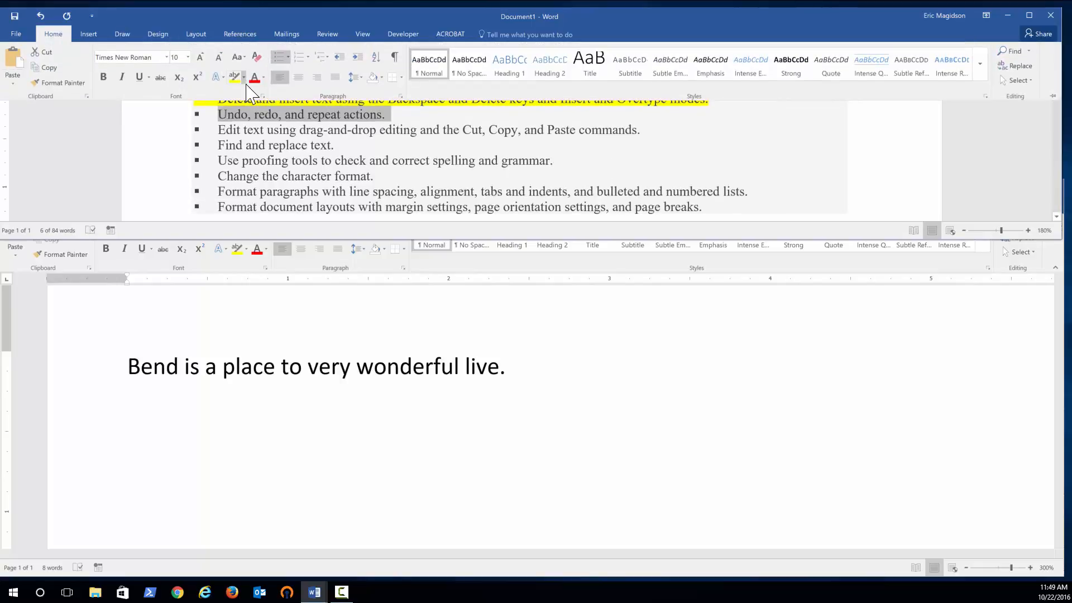
click(236, 78)
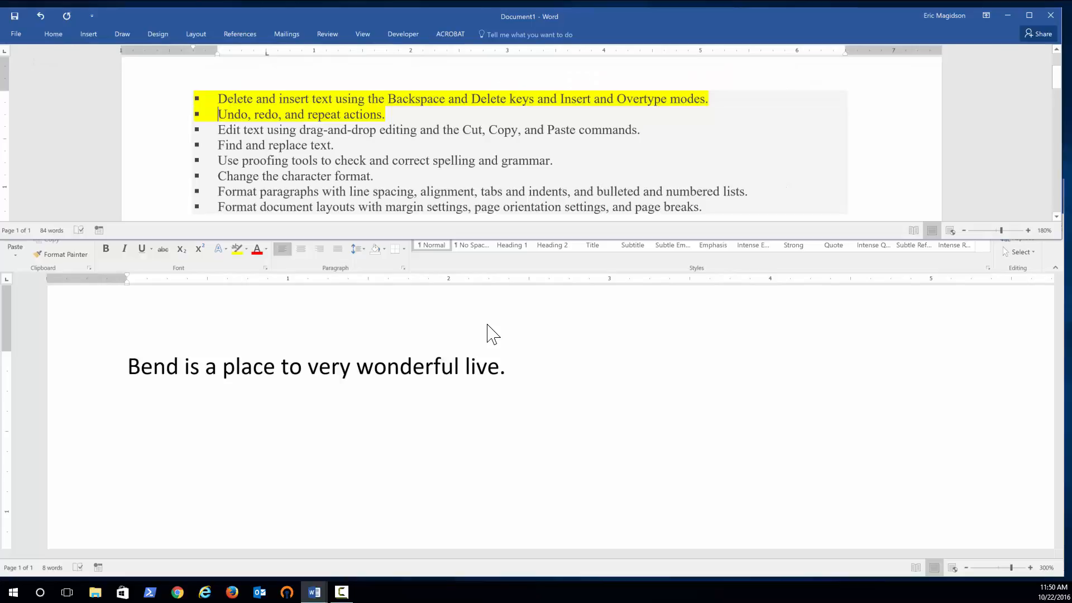
Insert the word 'wonderful' before 'place' in the sentence.
click(512, 385)
drag(508, 371, 158, 355)
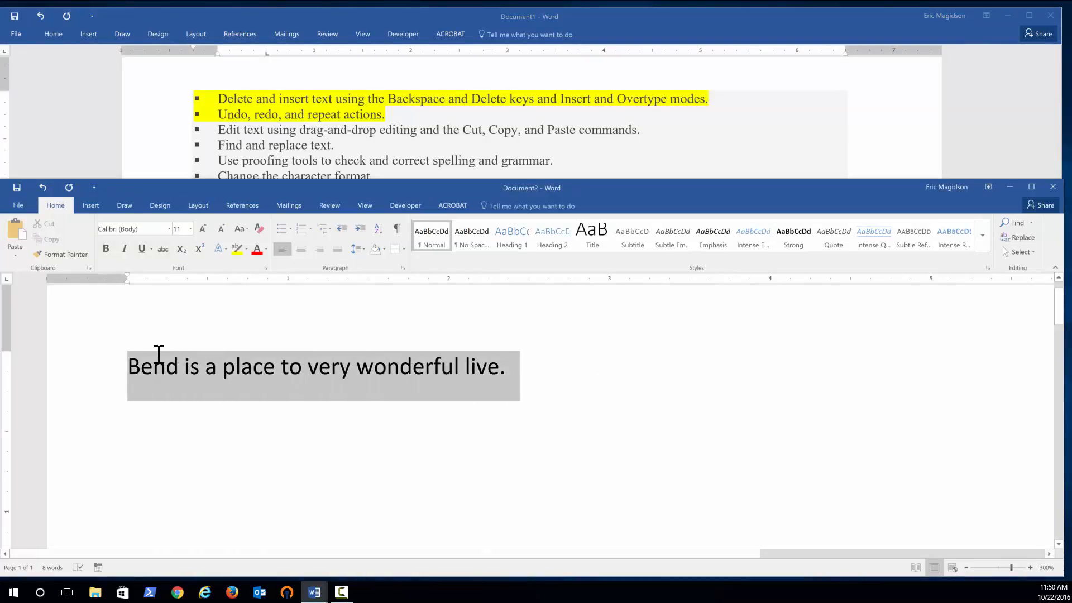
click(211, 370)
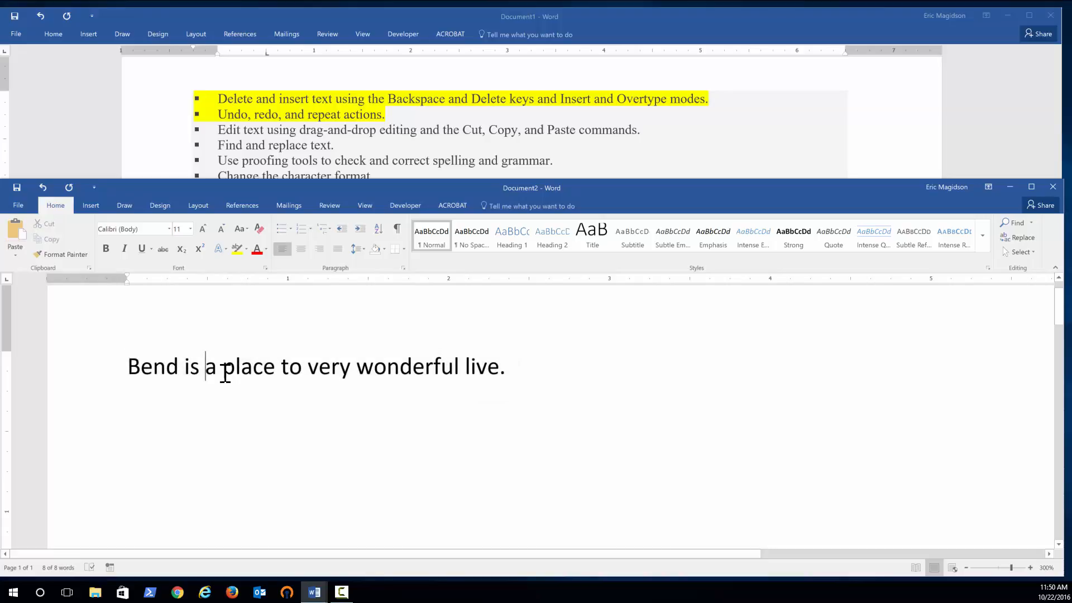
text(wonderful)
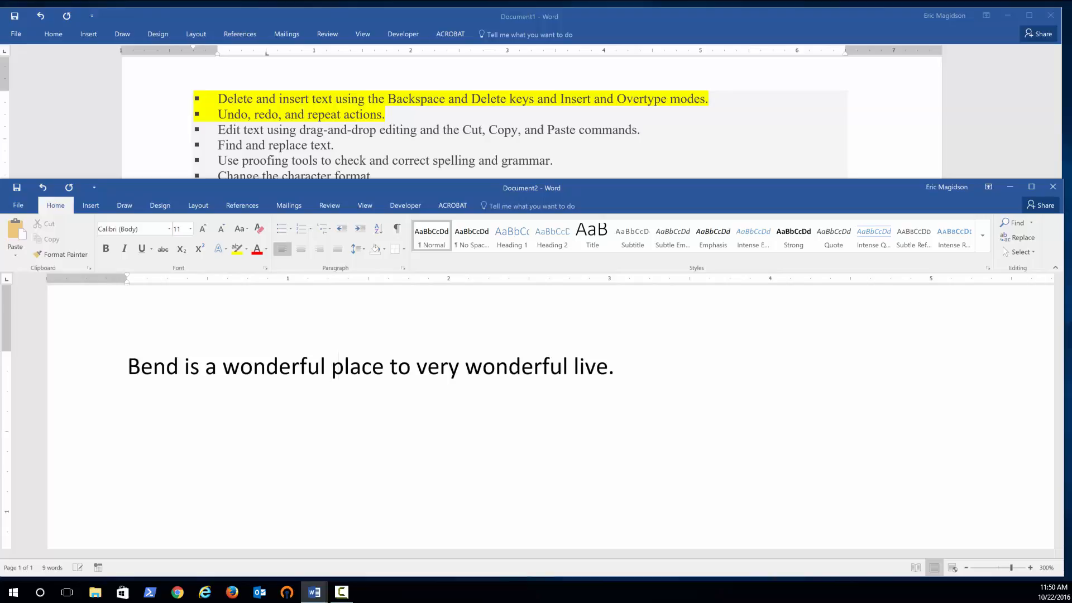
Delete 'very wonderful' from the sentence so it reads 'place to live.'.
key(Right)
key(Right)
key(Delete)
key(Delete)
key(Delete)
key(Delete)
key(Delete)
key(Delete)
key(Delete)
key(Delete)
key(Delete)
key(Delete)
key(Delete)
key(Delete)
key(Delete)
key(Delete)
key(Delete)
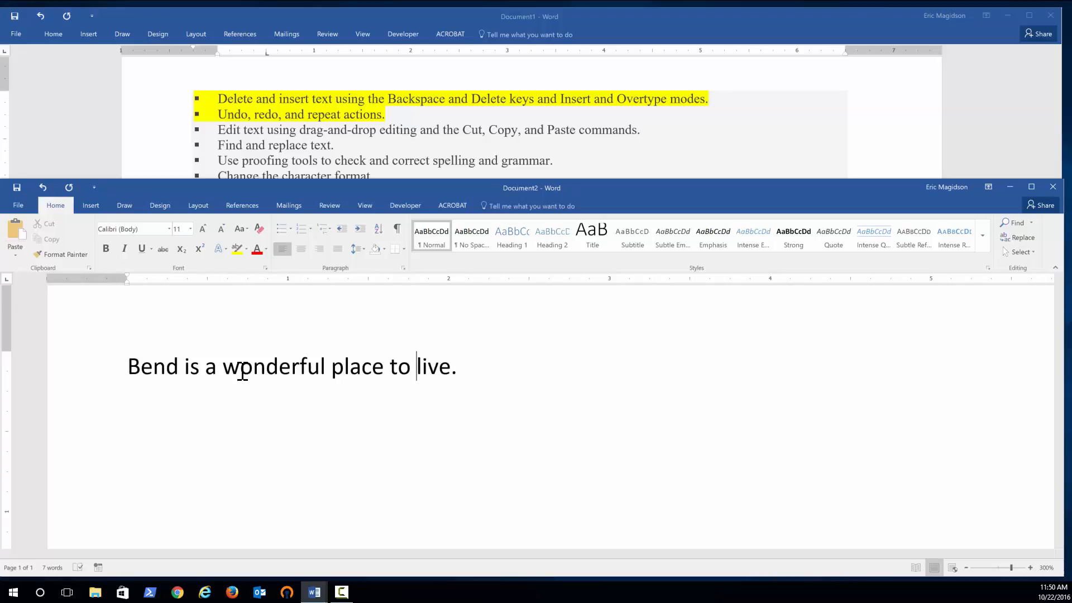
Delete the word 'wonderful' from the sentence.
double_click(273, 370)
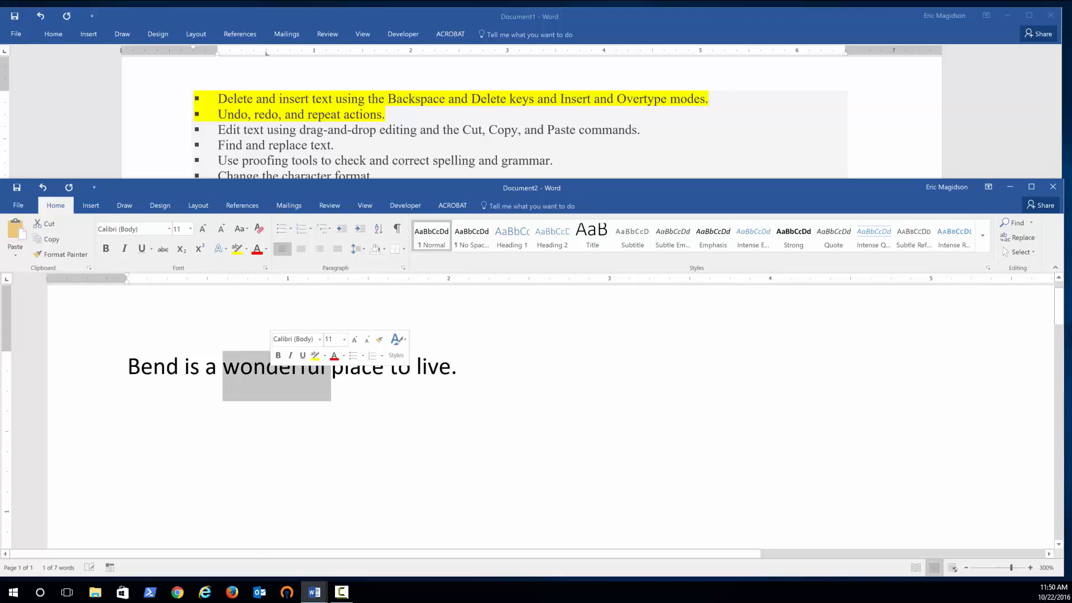
key(Delete)
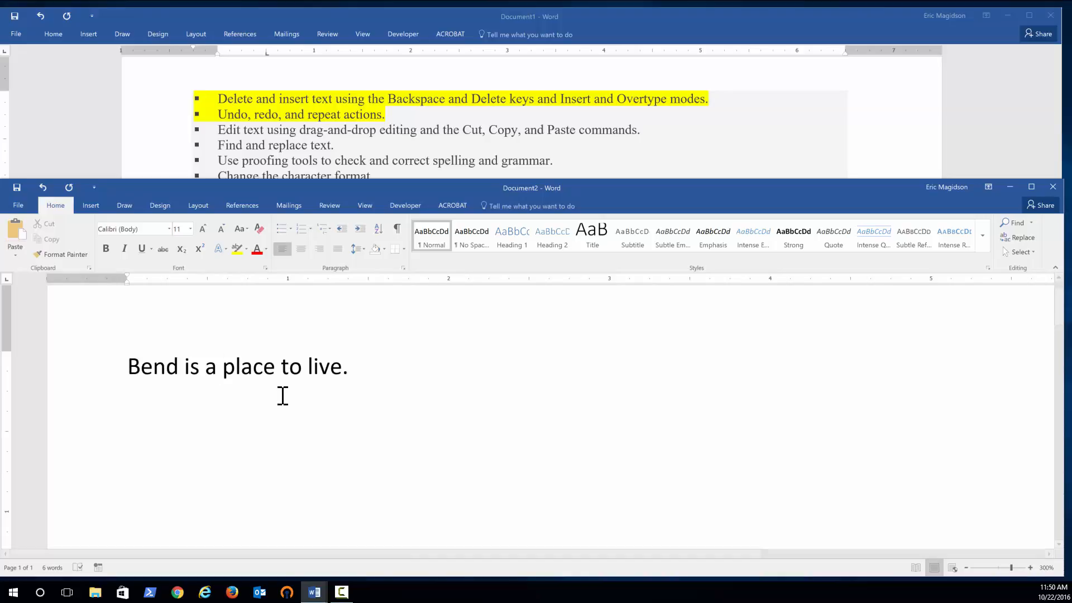
Undo and redo the deletion of 'wonderful' several times, finally retyping 'wonderful' before 'place'.
click(45, 194)
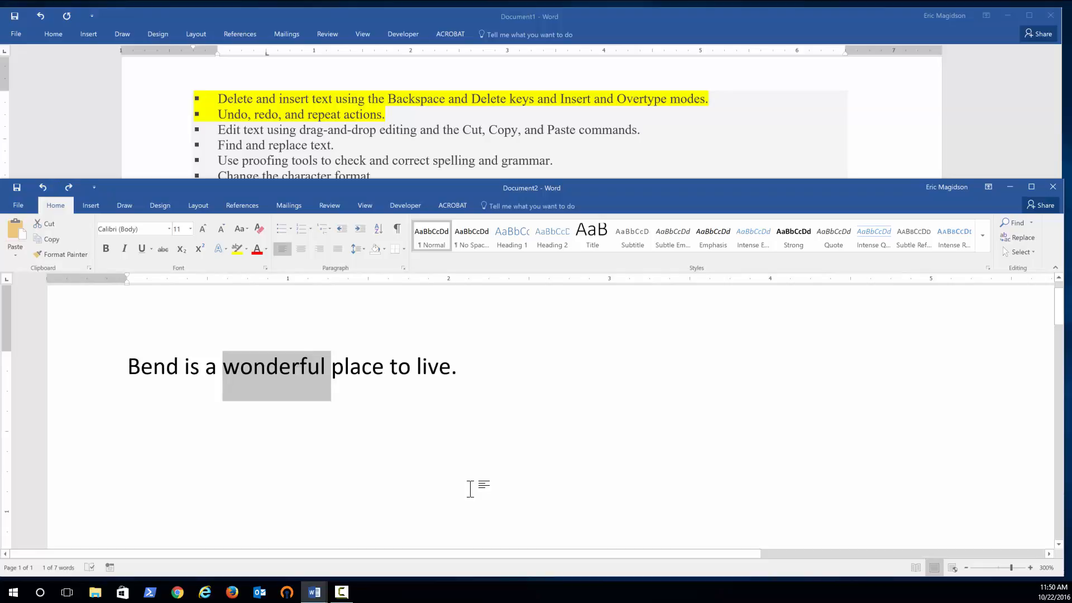
key(ctrl+y)
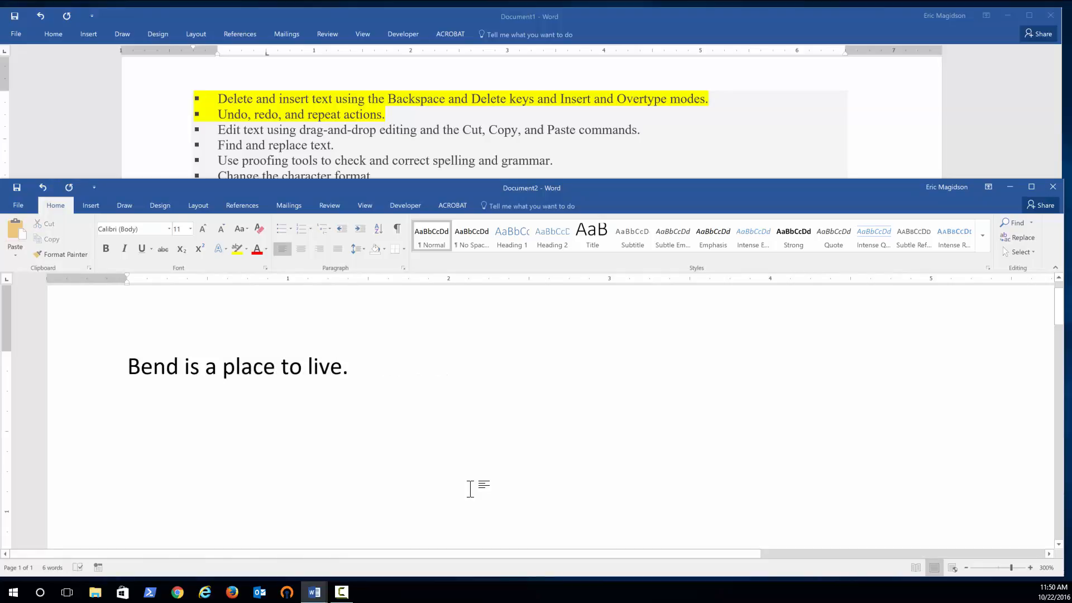
key(ctrl+z)
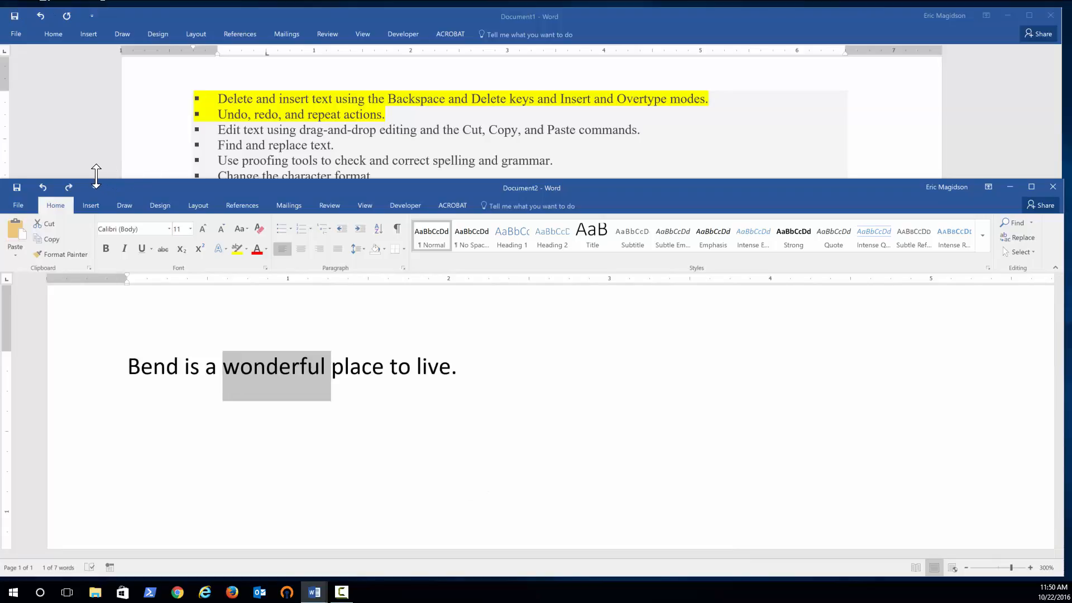
click(70, 188)
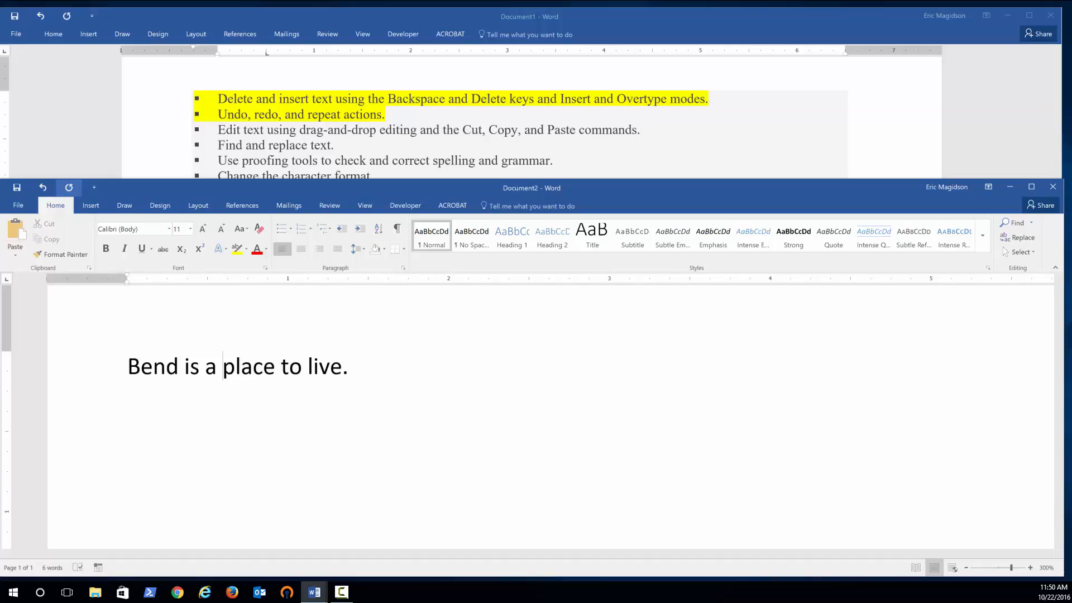
click(42, 187)
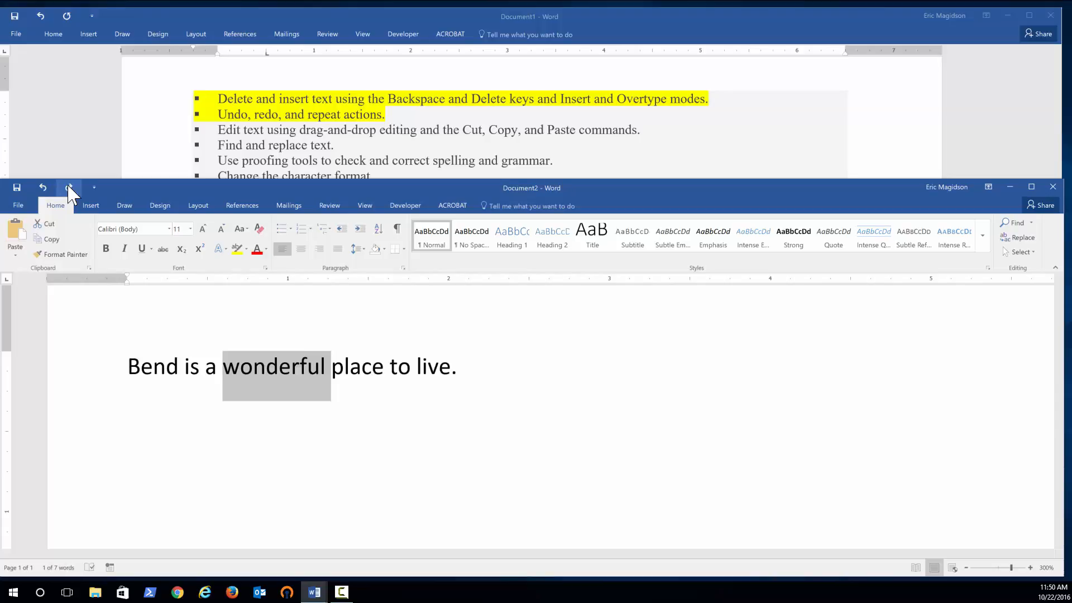
click(69, 188)
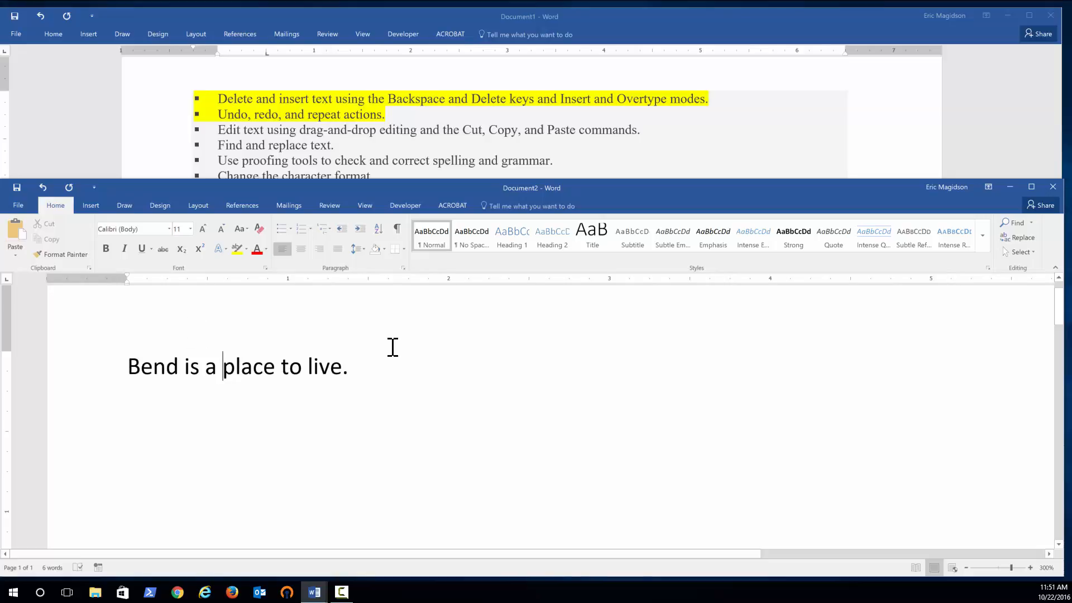
text(wonderful)
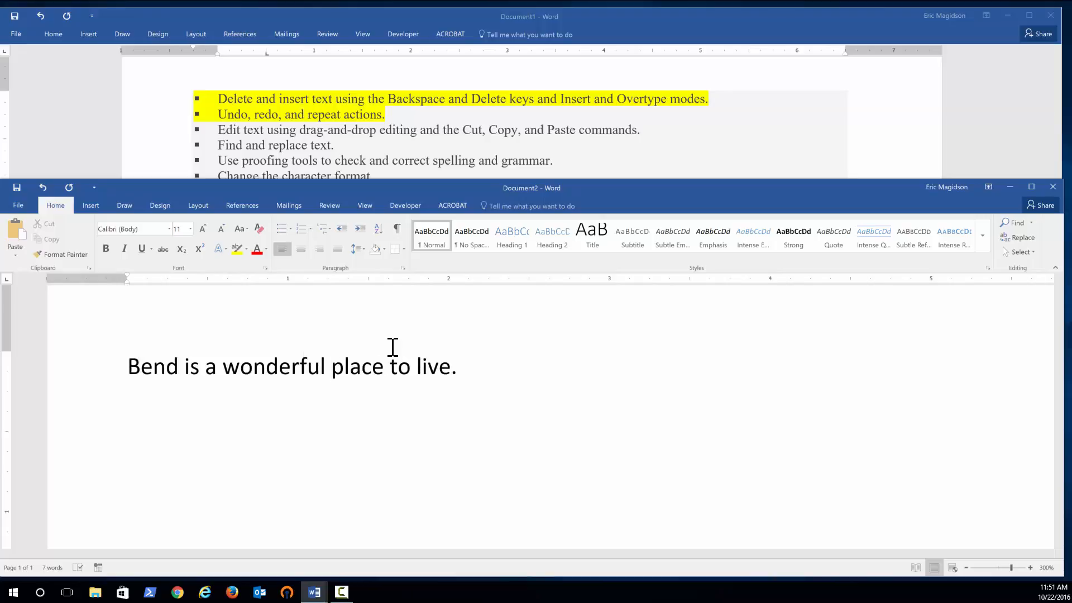
Delete the word 'place' from the sentence and undo that deletion.
click(373, 367)
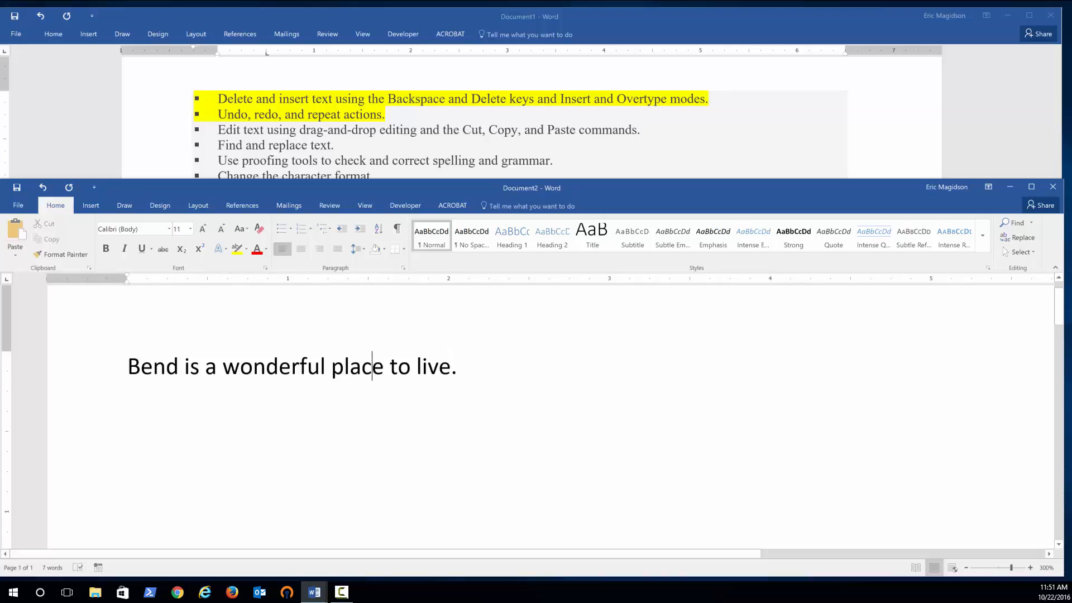
double_click(372, 367)
key(Delete)
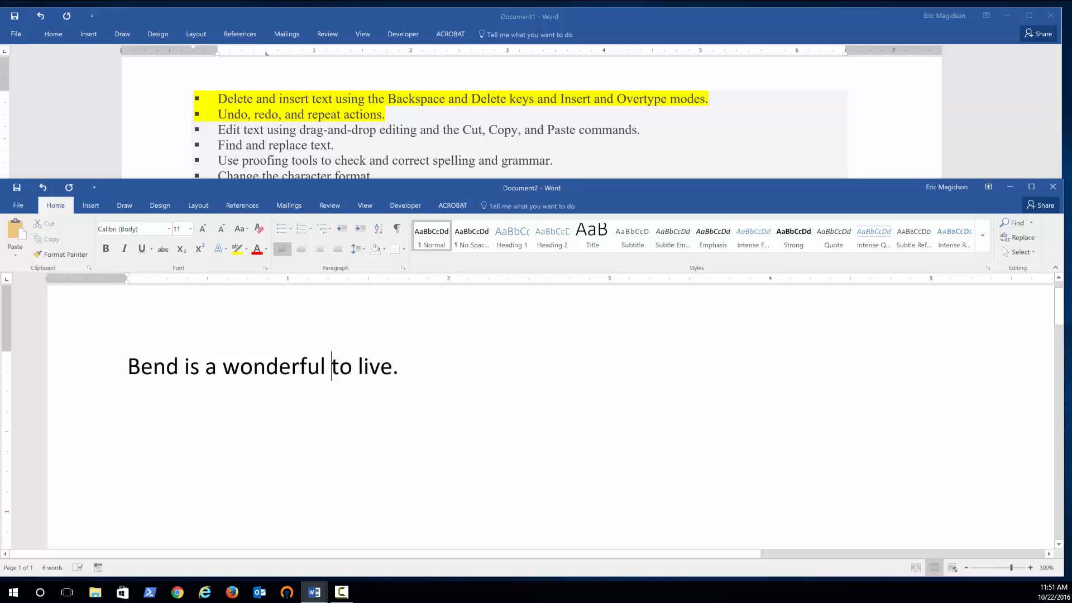
click(94, 188)
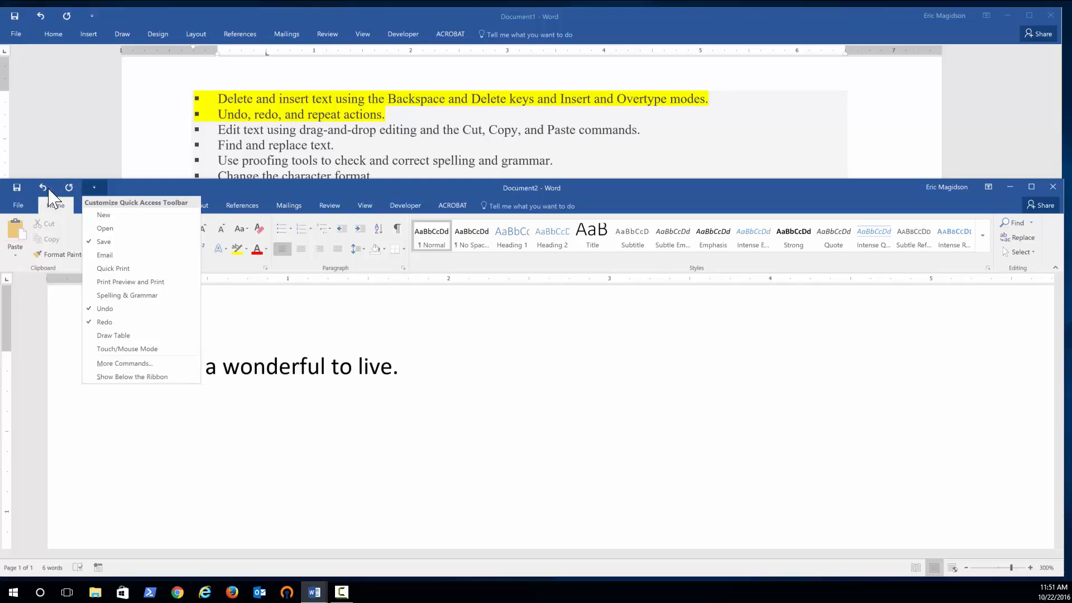
click(240, 330)
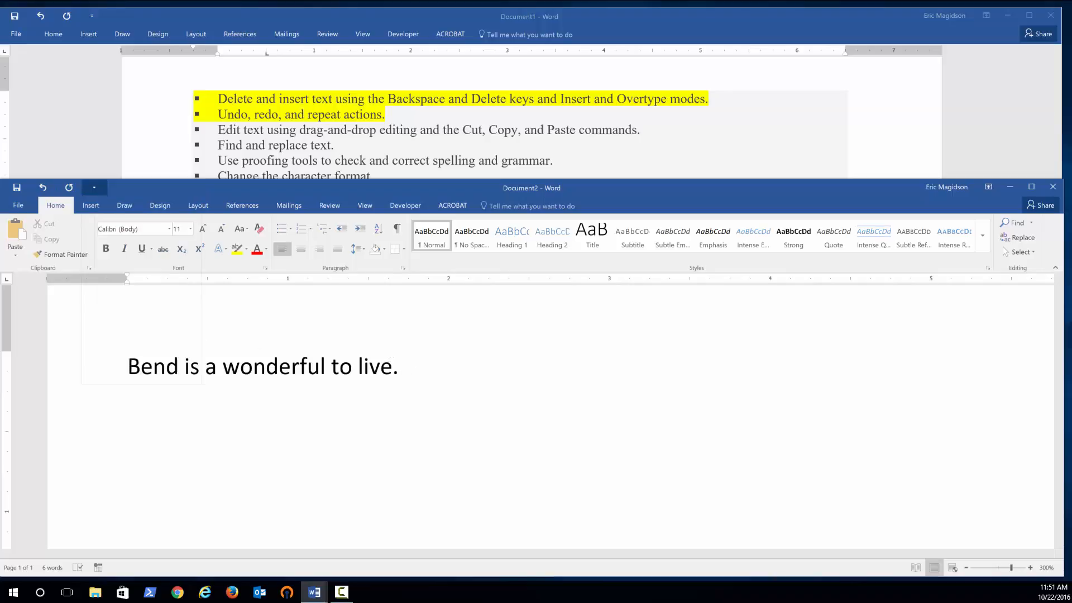
click(48, 188)
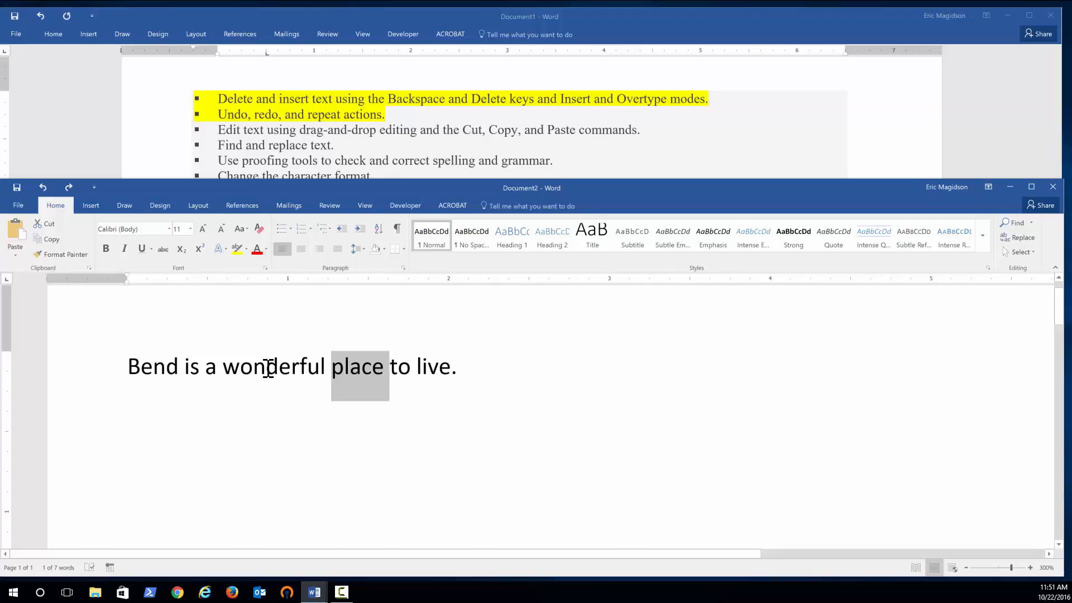
Make the word 'Bend' bold and red.
click(166, 366)
triple_click(166, 366)
click(166, 365)
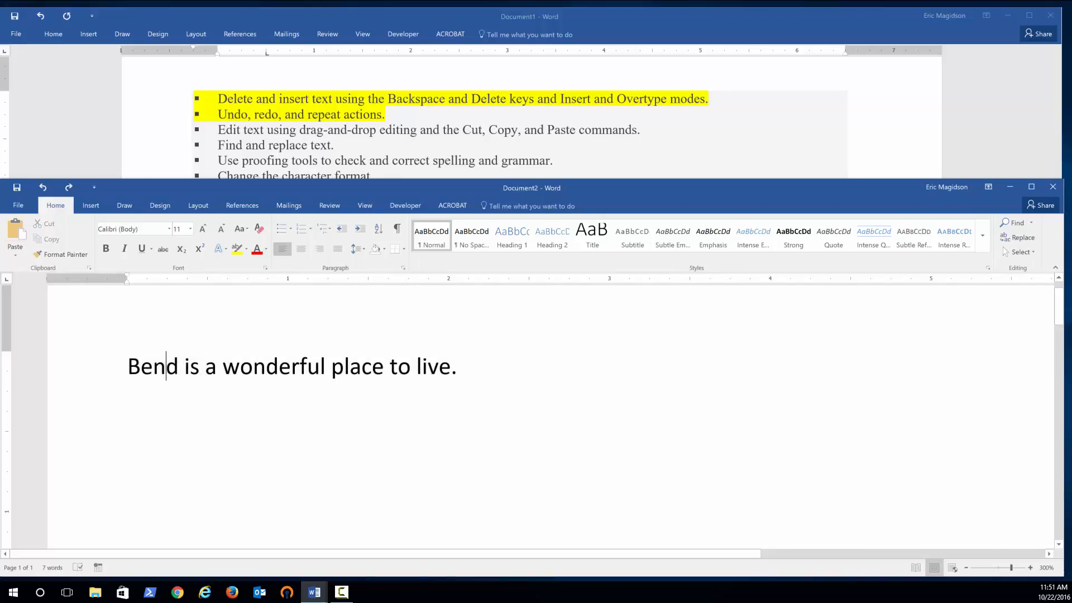
double_click(166, 366)
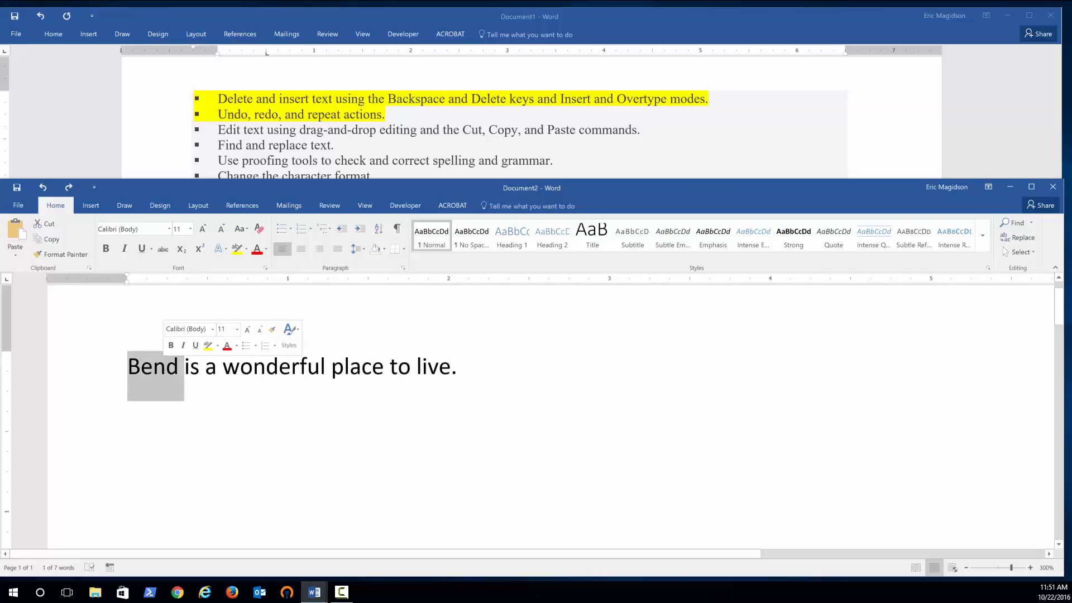
click(226, 346)
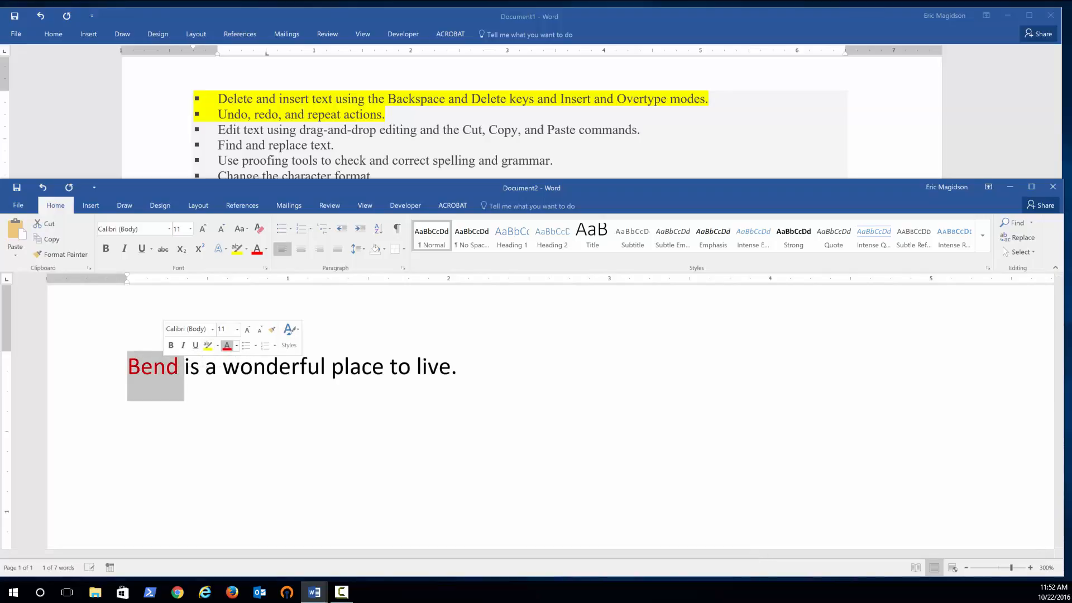
click(171, 345)
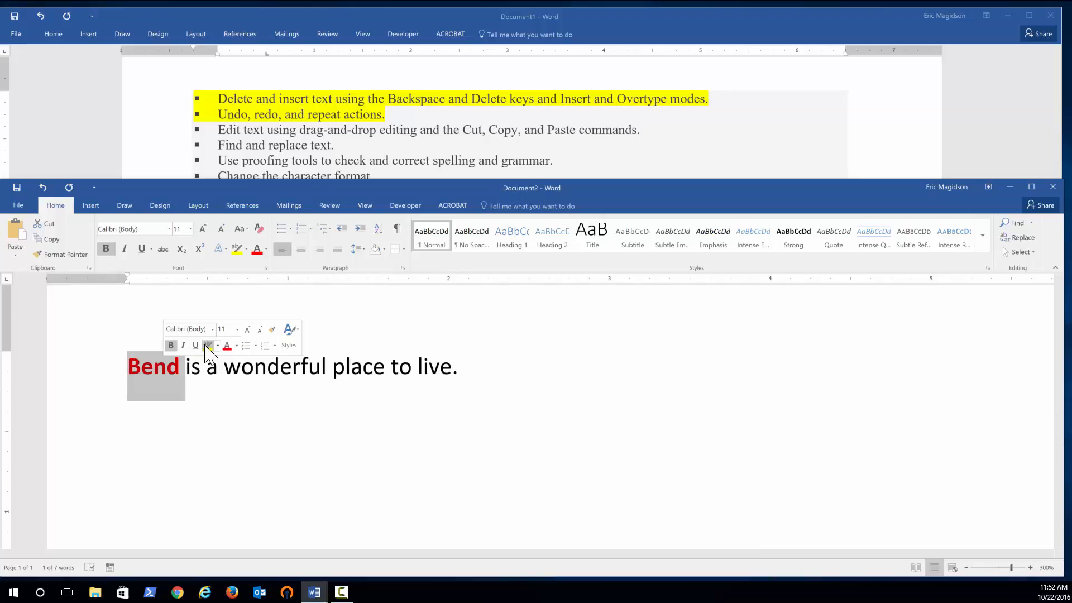
Underline and italicise 'Bend' and set its font to Bodoni MT Black.
click(196, 345)
click(184, 345)
click(213, 329)
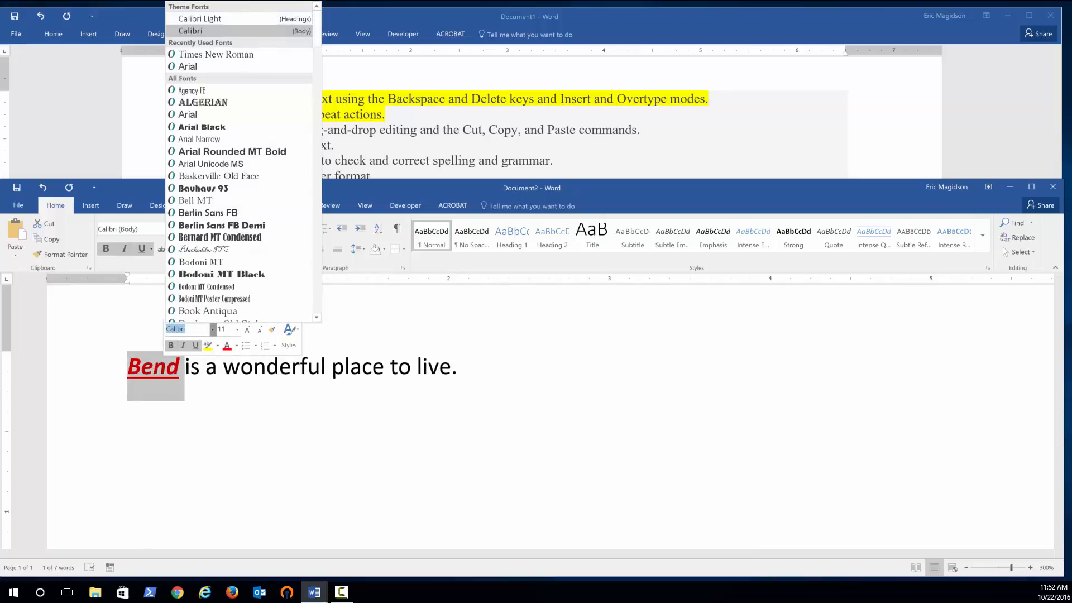
click(221, 273)
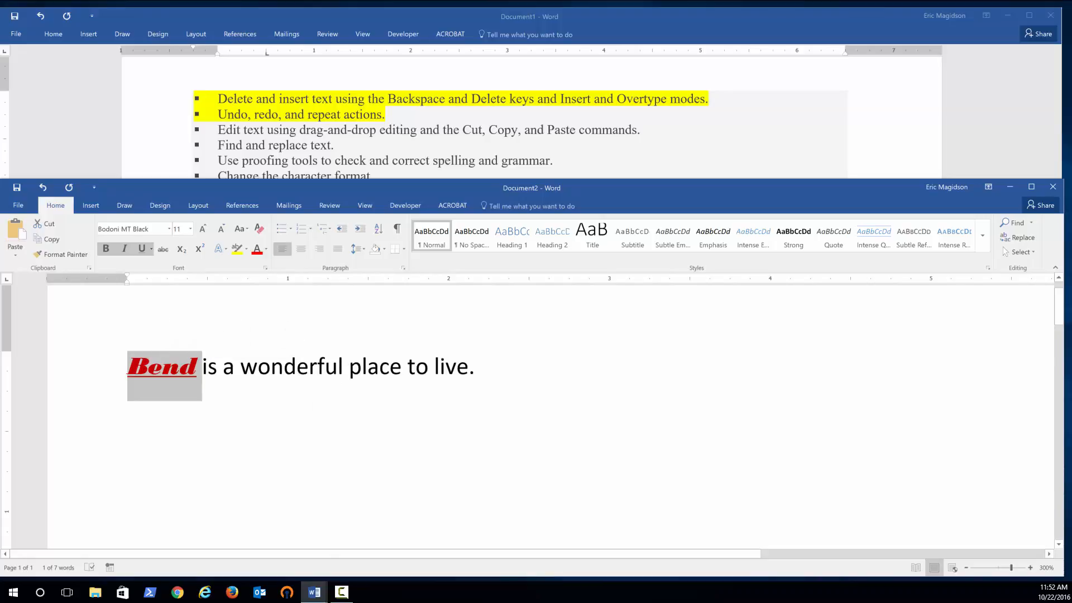
click(297, 433)
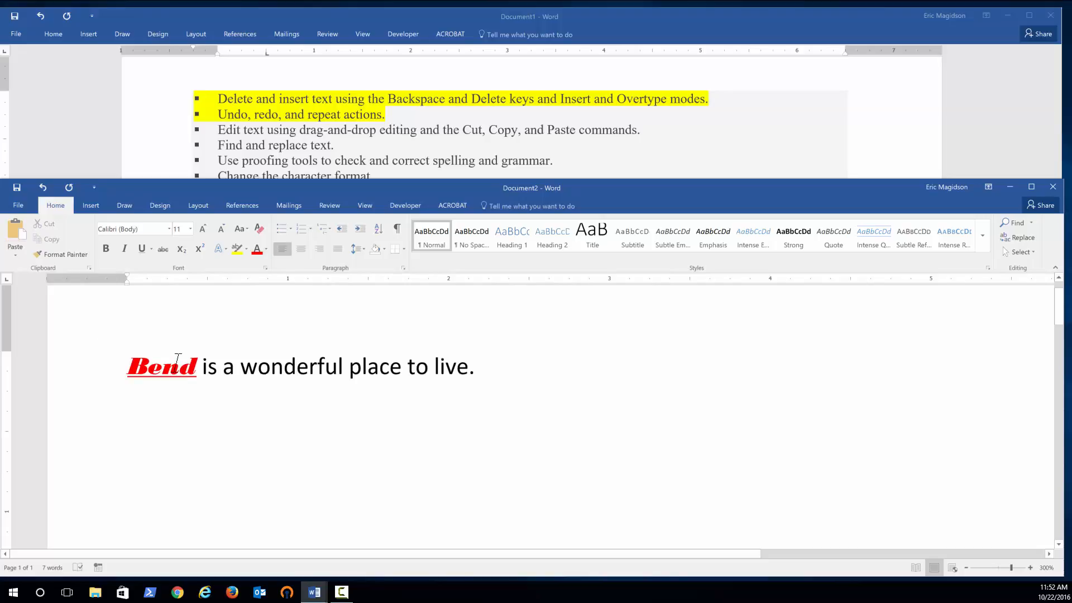
Copy the formatting of 'Bend' onto 'wonderful' with Format Painter, then undo it.
double_click(164, 370)
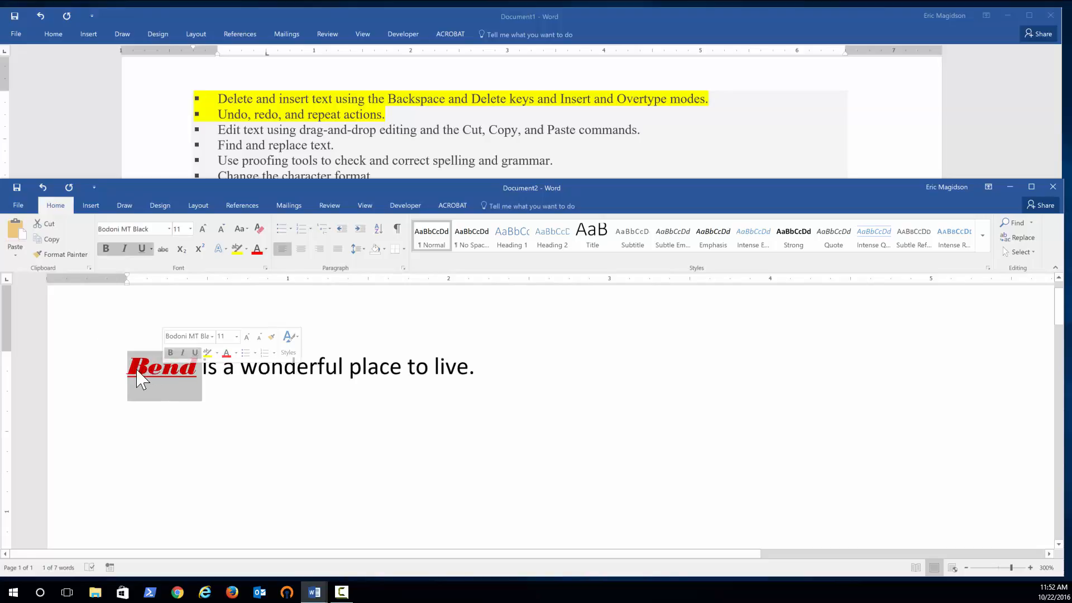
click(66, 254)
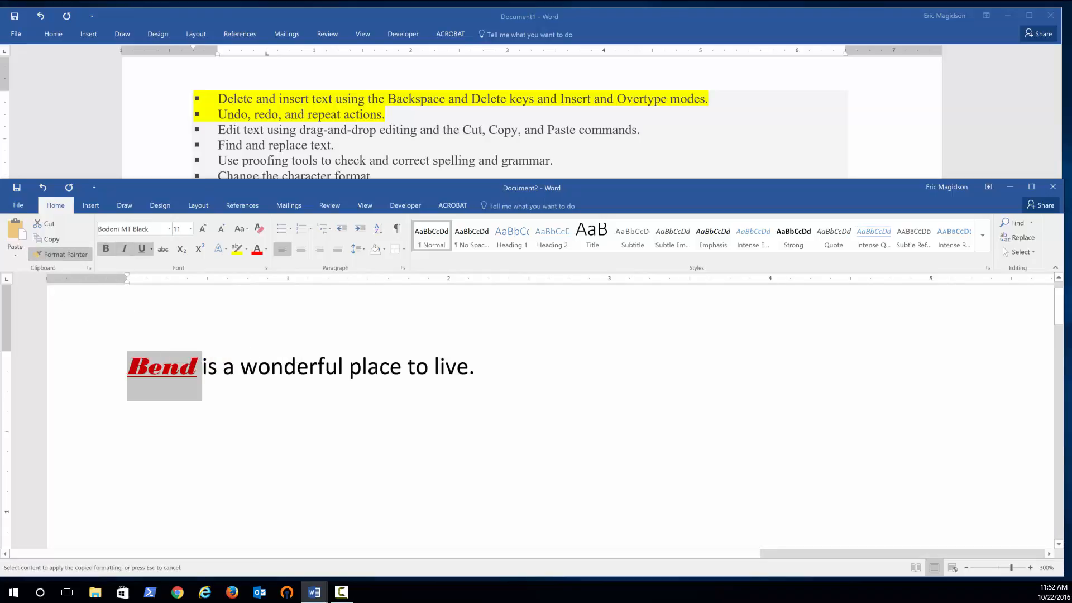
mouse_move(240, 365)
mouse_down()
mouse_move(327, 354)
mouse_move(346, 366)
mouse_up()
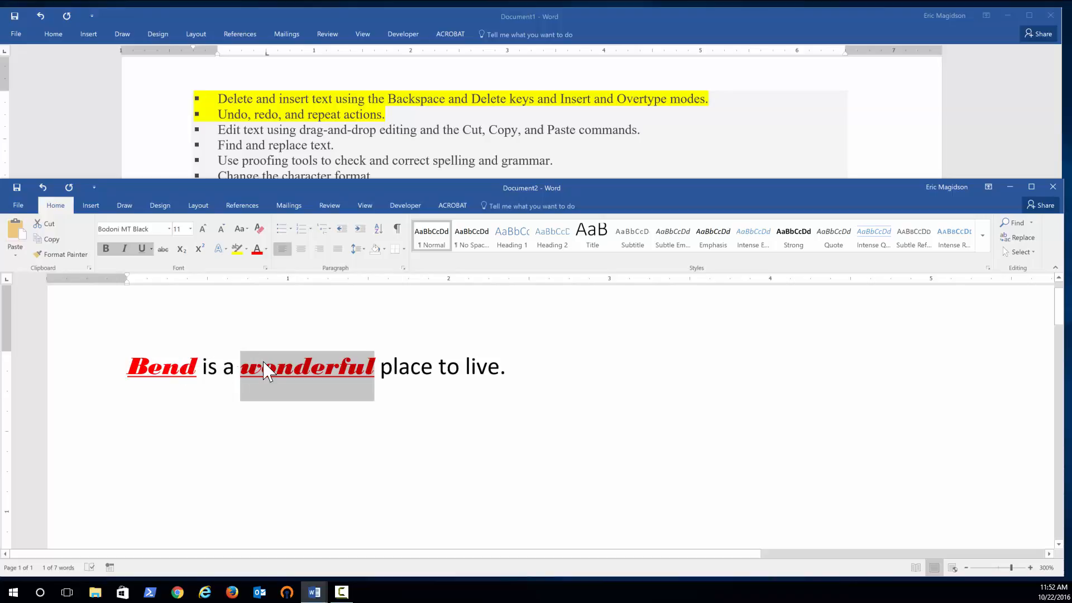
click(43, 187)
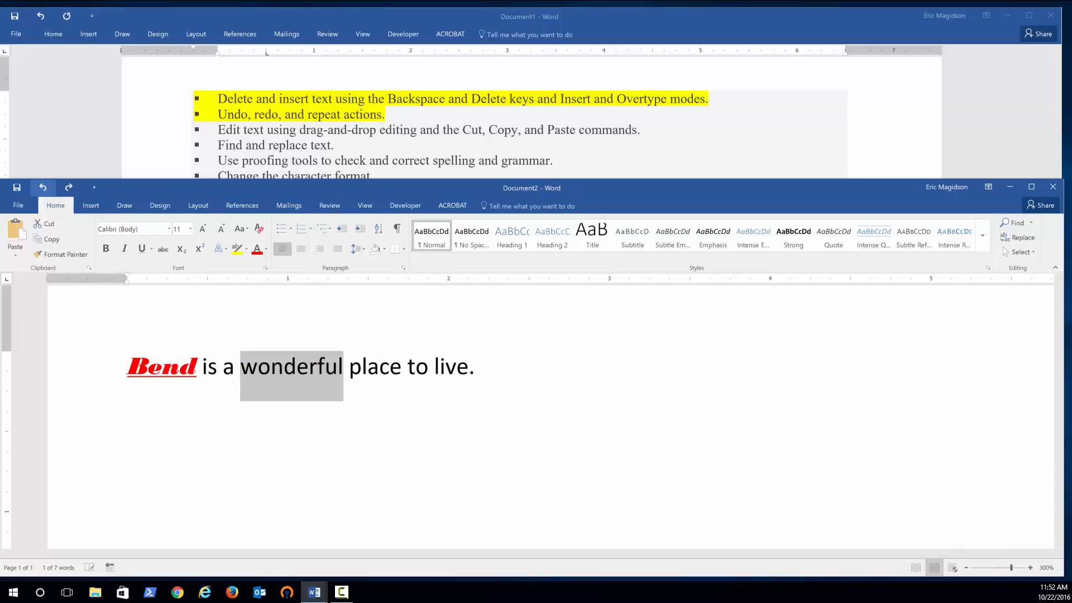
Lock Format Painter with the 'Bend' formatting and paint it onto parts of 'wonderful' and onto 'to'.
click(145, 380)
triple_click(147, 374)
click(147, 369)
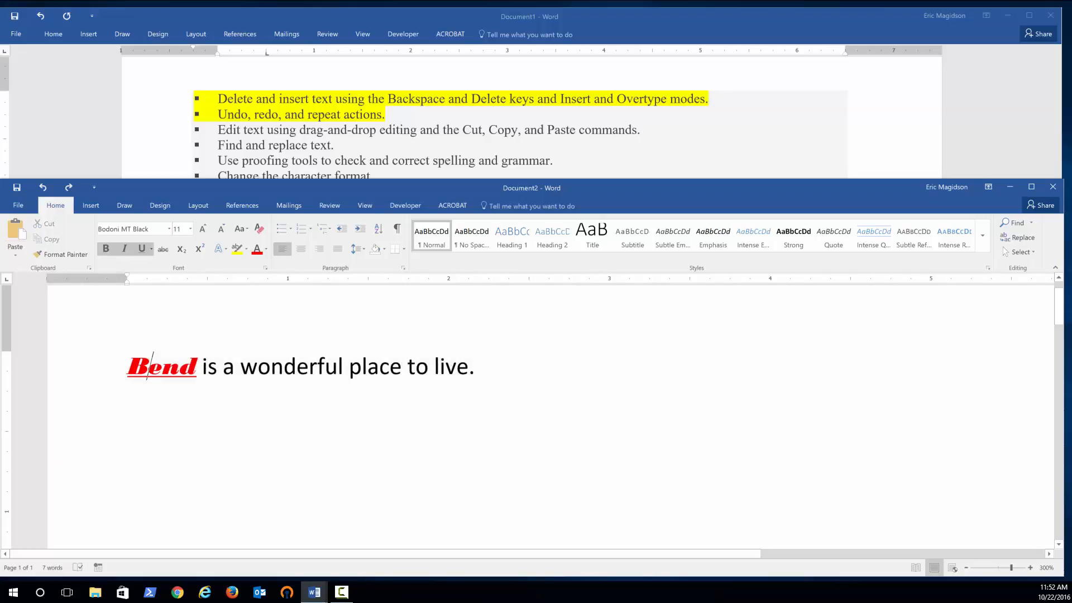
double_click(147, 370)
click(65, 255)
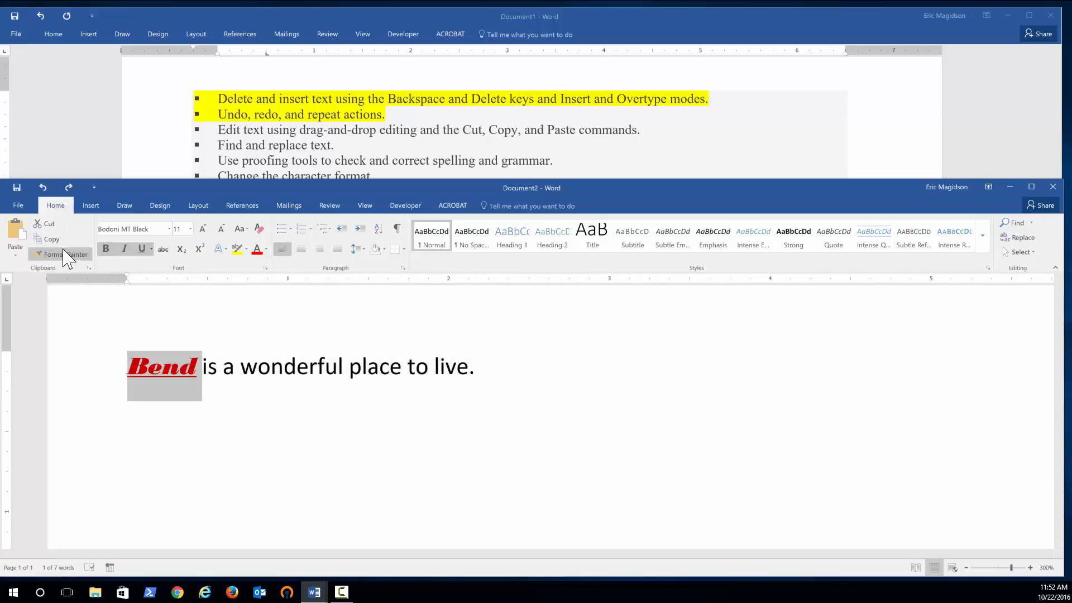
click(70, 253)
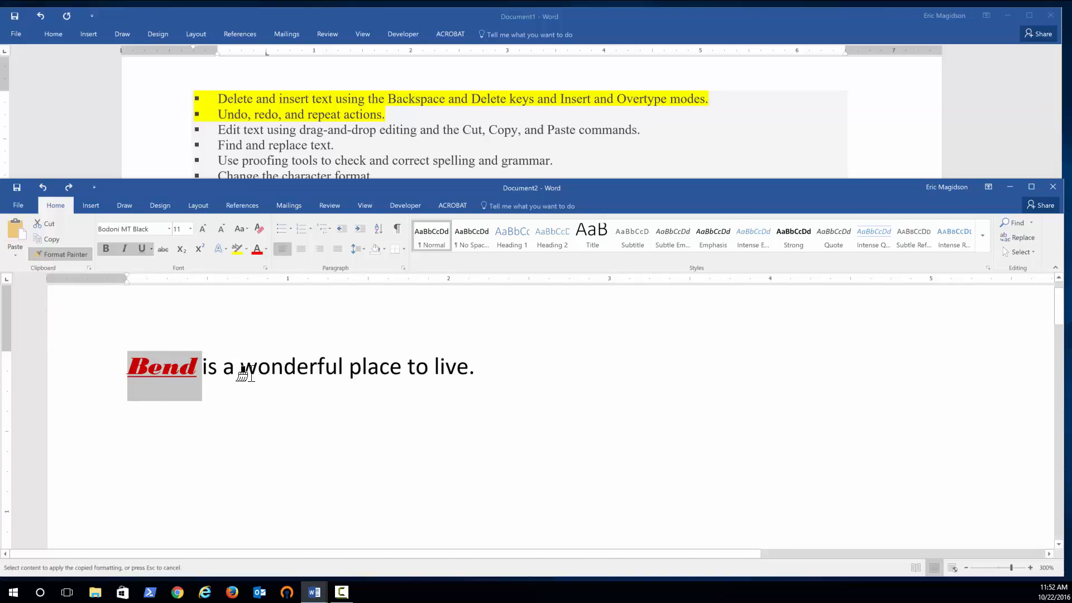
drag(241, 368, 451, 366)
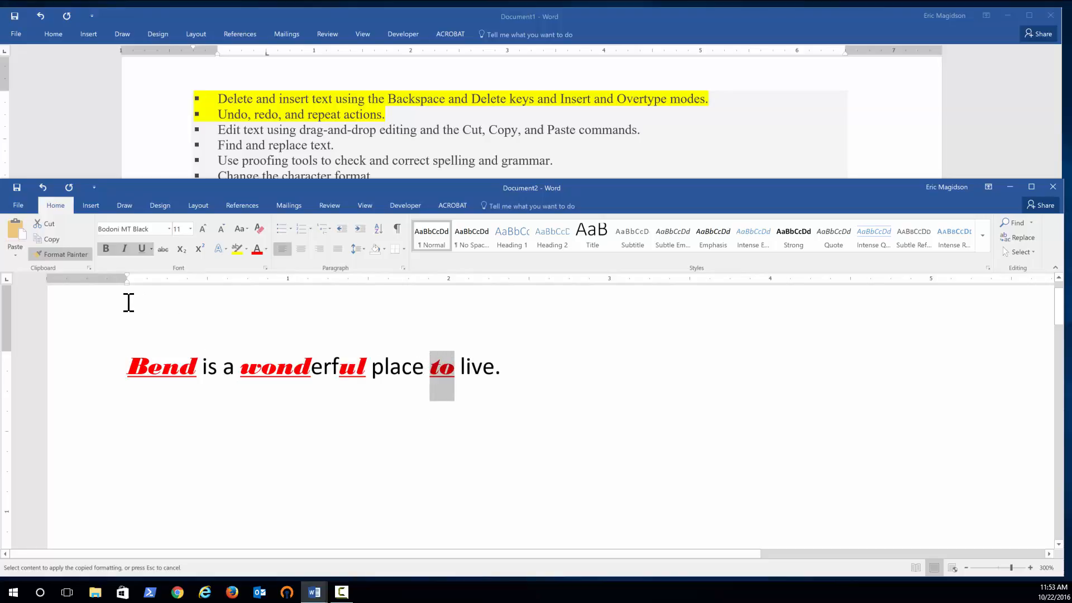
click(62, 254)
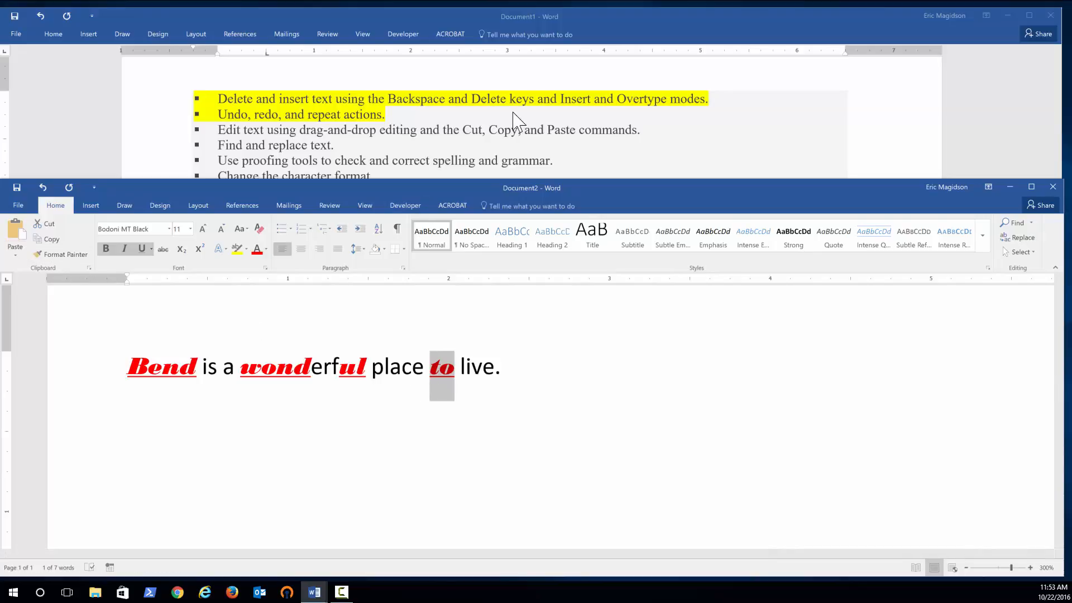
Highlight the list item 'Edit text using drag-and-drop editing and the Cut, Copy, and Paste commands.' in yellow in the other document.
click(254, 130)
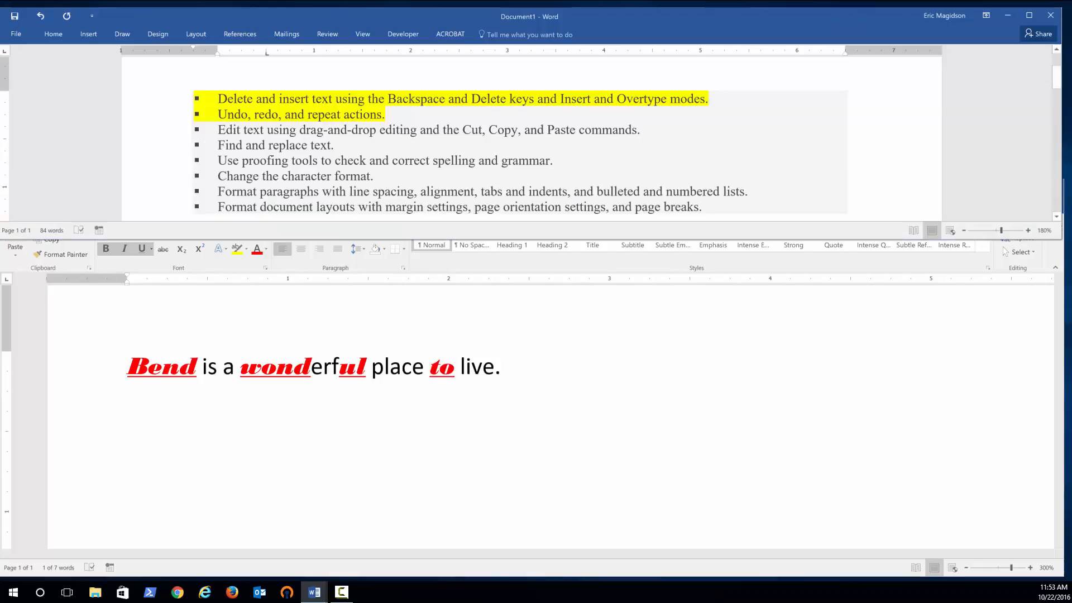
triple_click(254, 129)
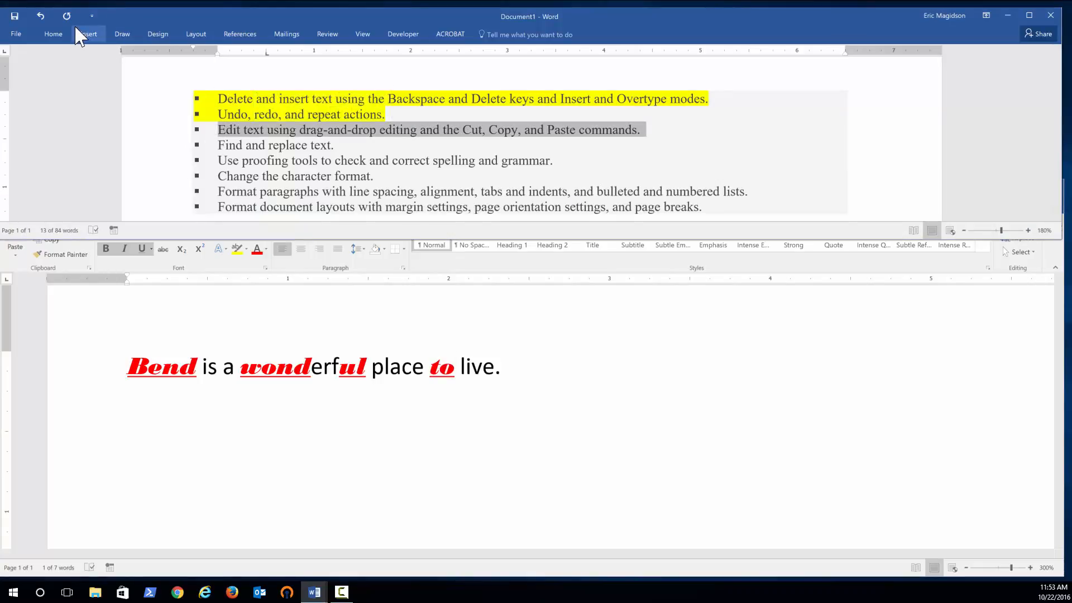
click(54, 34)
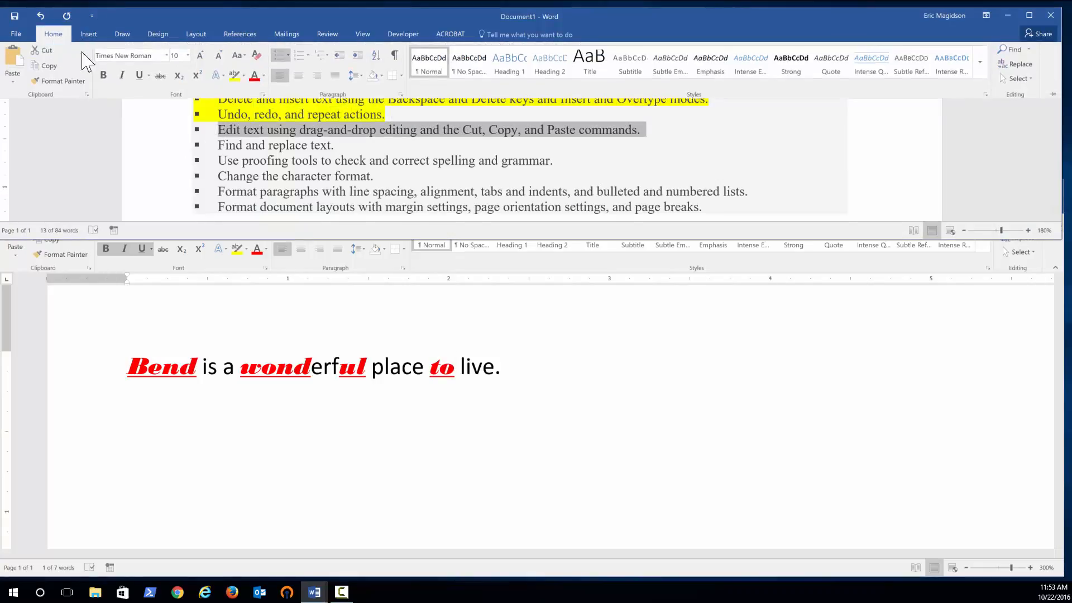
click(233, 77)
key(Right)
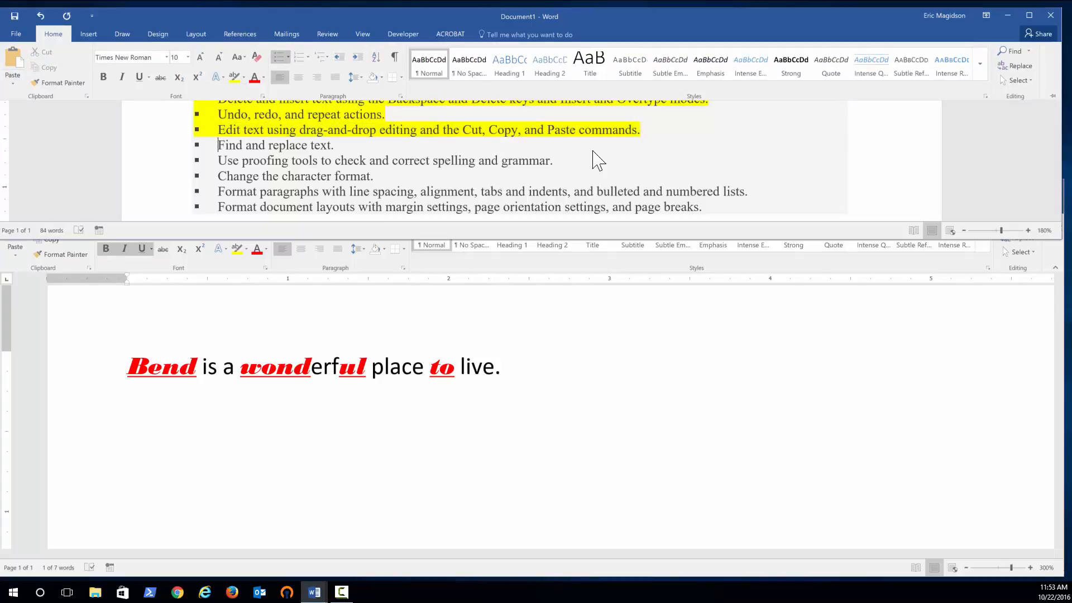
key(End)
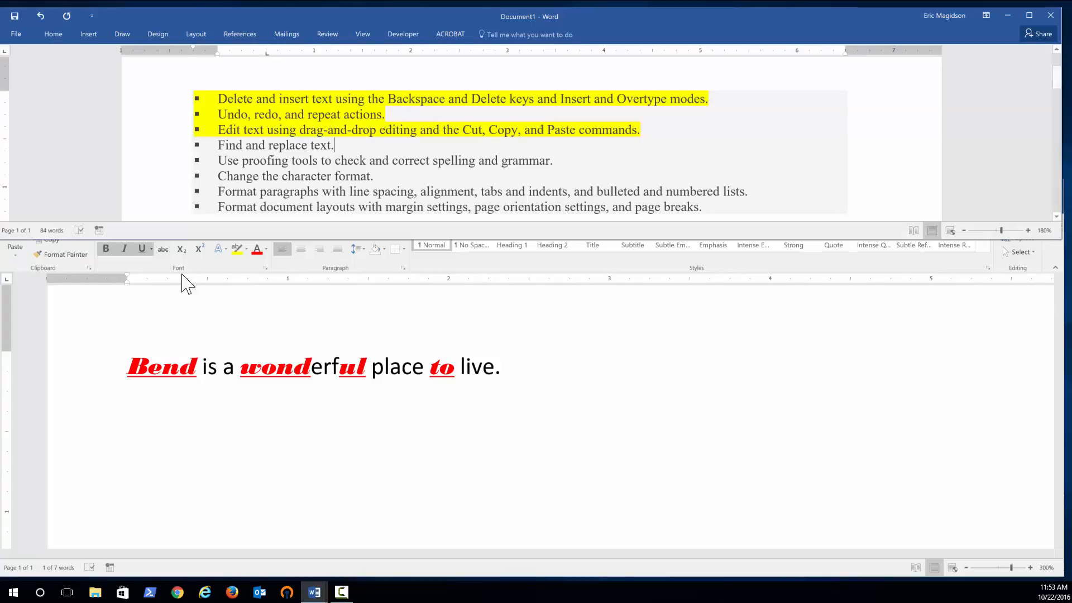
Undo all the character formatting applied to the sentence's words.
click(161, 269)
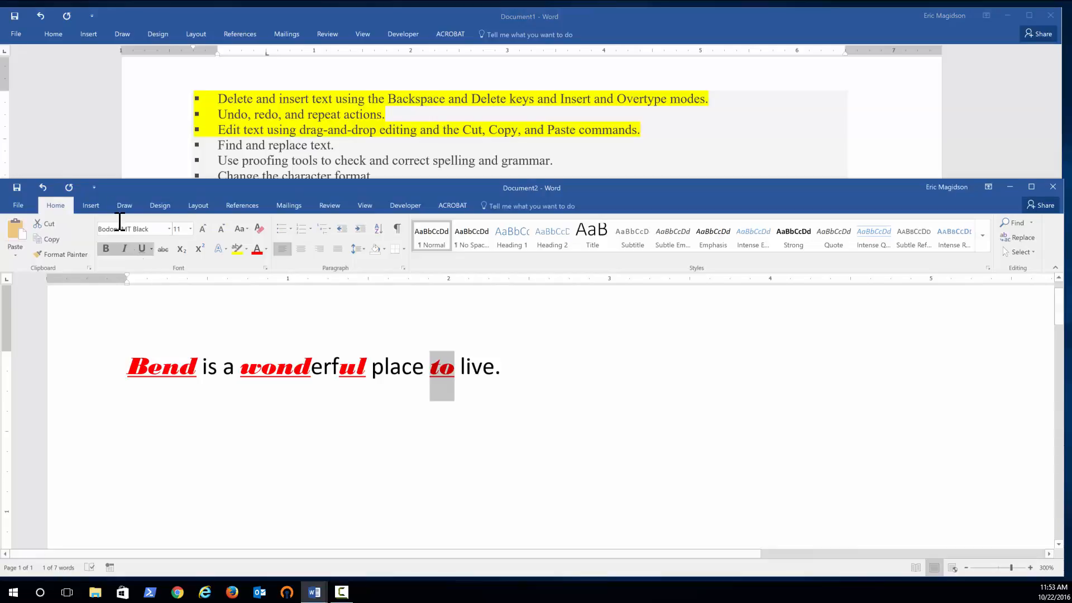
click(42, 188)
click(42, 187)
click(42, 188)
click(42, 188)
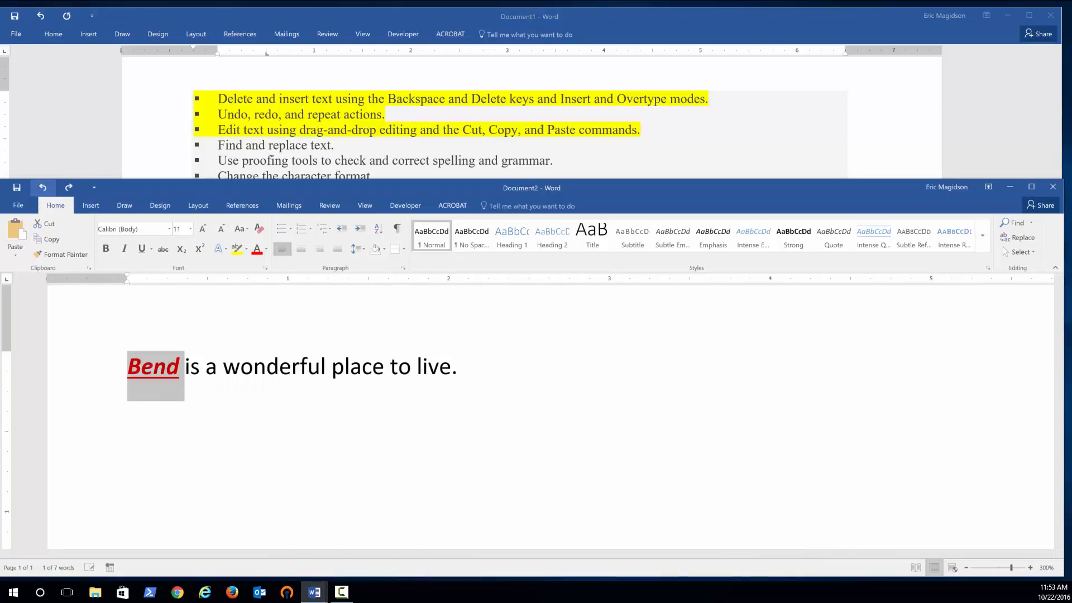
click(43, 188)
click(42, 188)
click(42, 187)
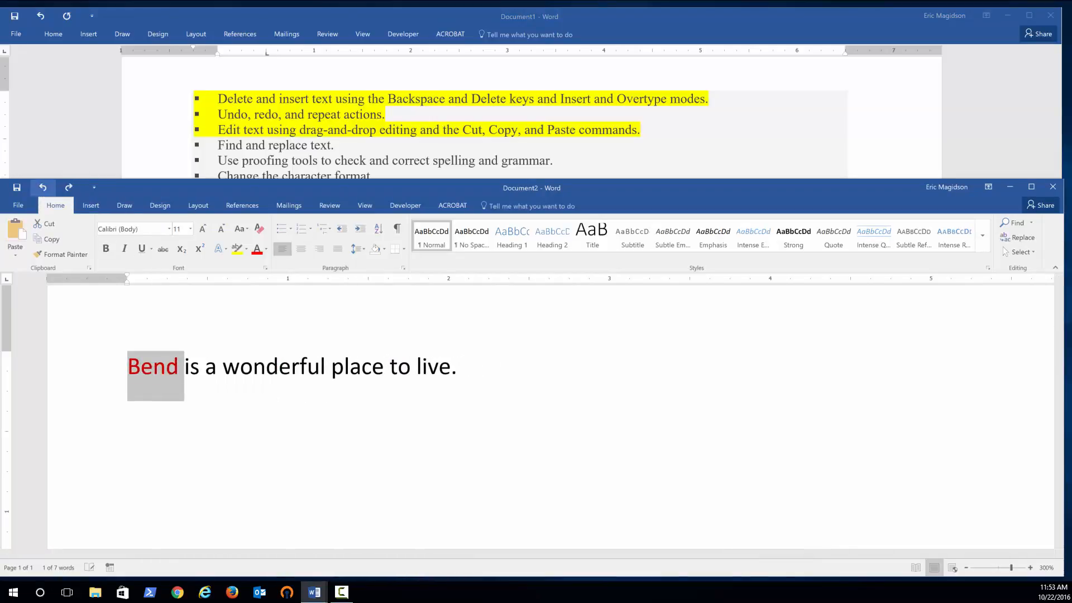
click(43, 187)
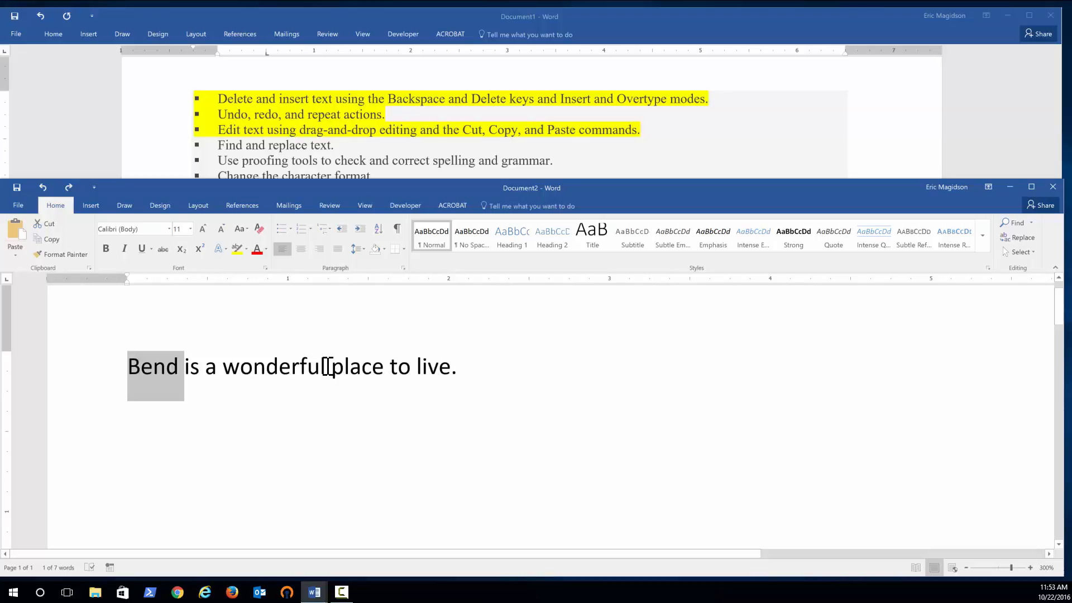
Remove 'wonderful' from the sentence and type 'wonderful' on a new line below it.
click(458, 367)
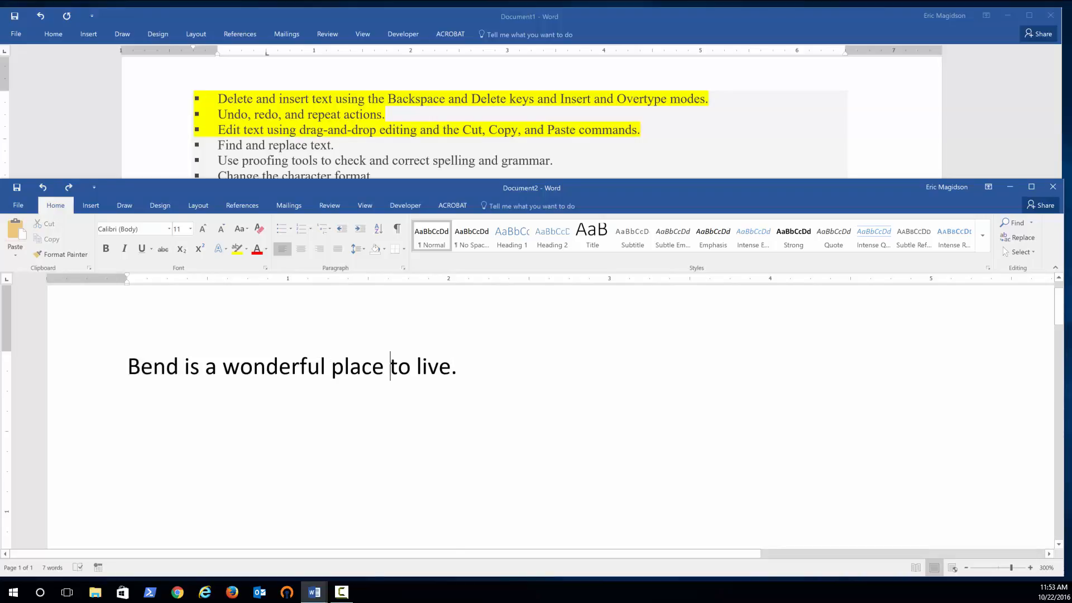
key(BackSpace)
key(BackSpace)
key(BackSpace)
key(BackSpace)
key(BackSpace)
key(BackSpace)
key(BackSpace)
key(BackSpace)
key(BackSpace)
key(BackSpace)
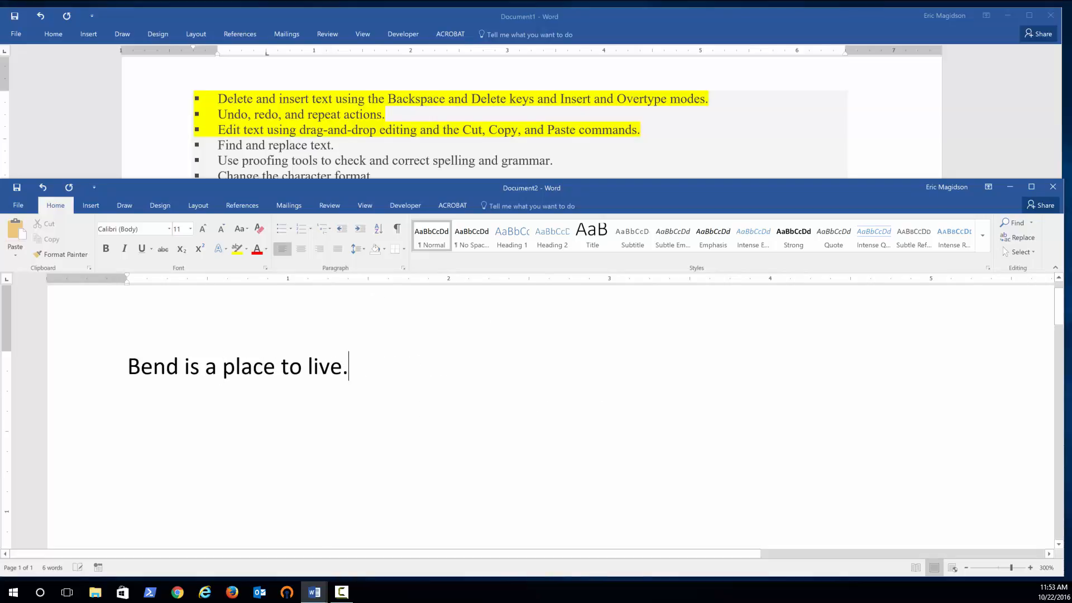
text(wonderful)
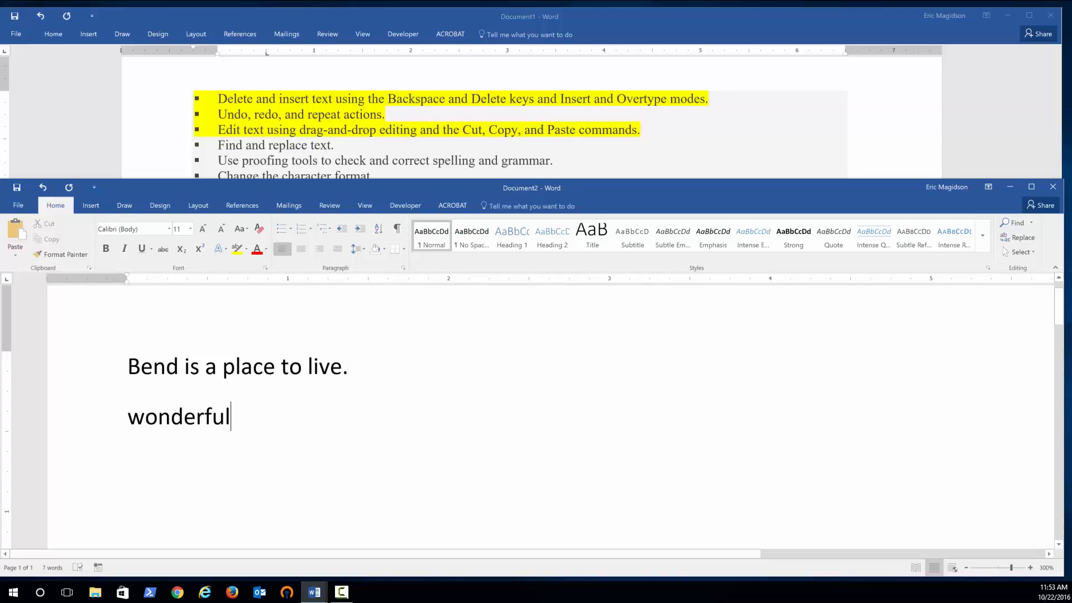
Drag and drop 'wonderful' from the second line back into the sentence between 'a' and 'place'.
triple_click(171, 416)
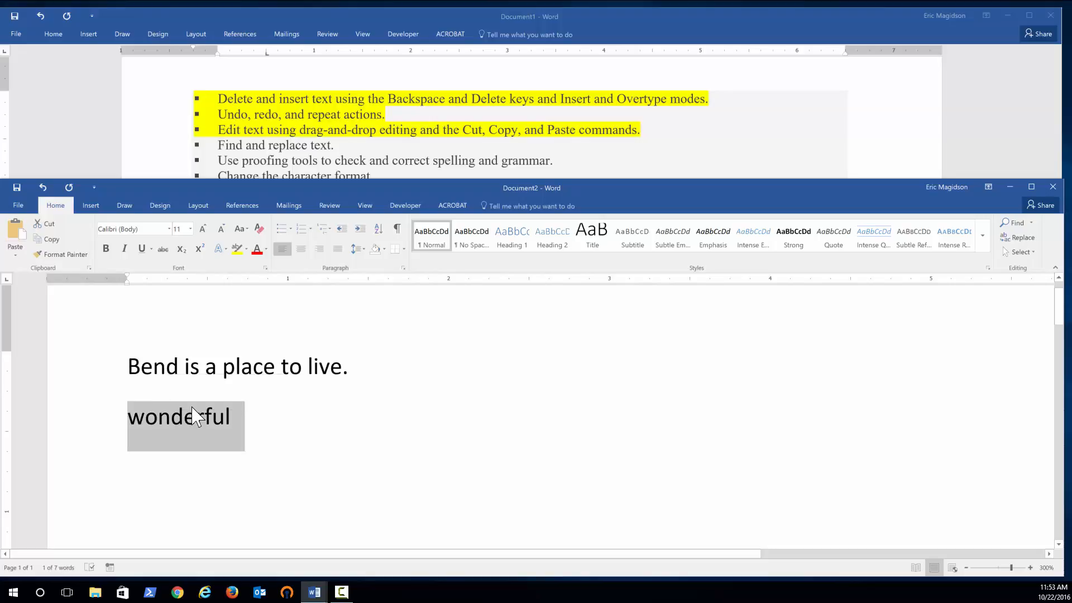
drag(196, 416, 223, 382)
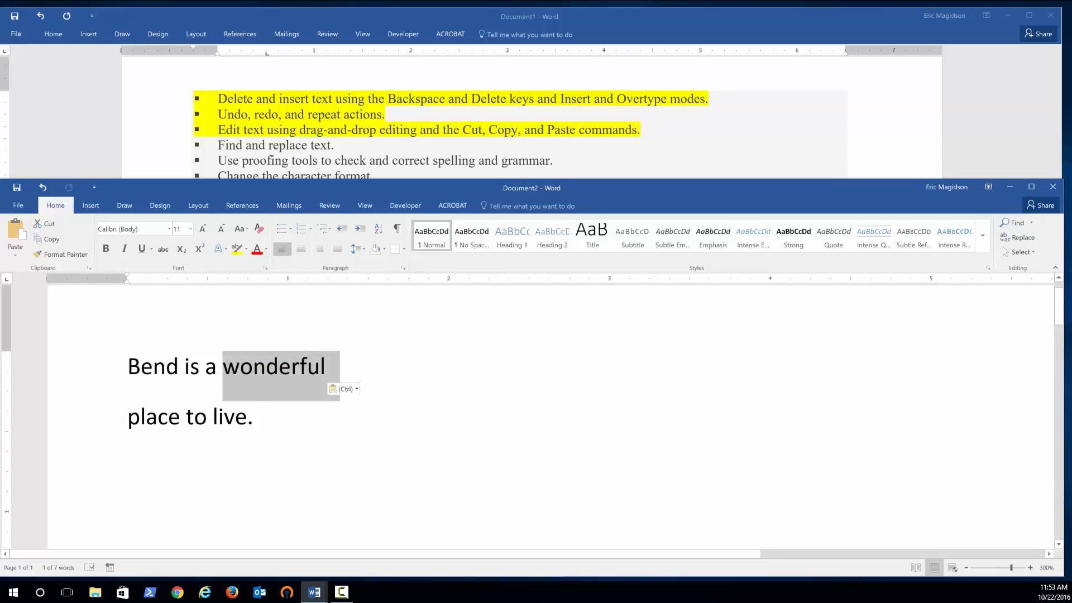
click(321, 362)
click(331, 366)
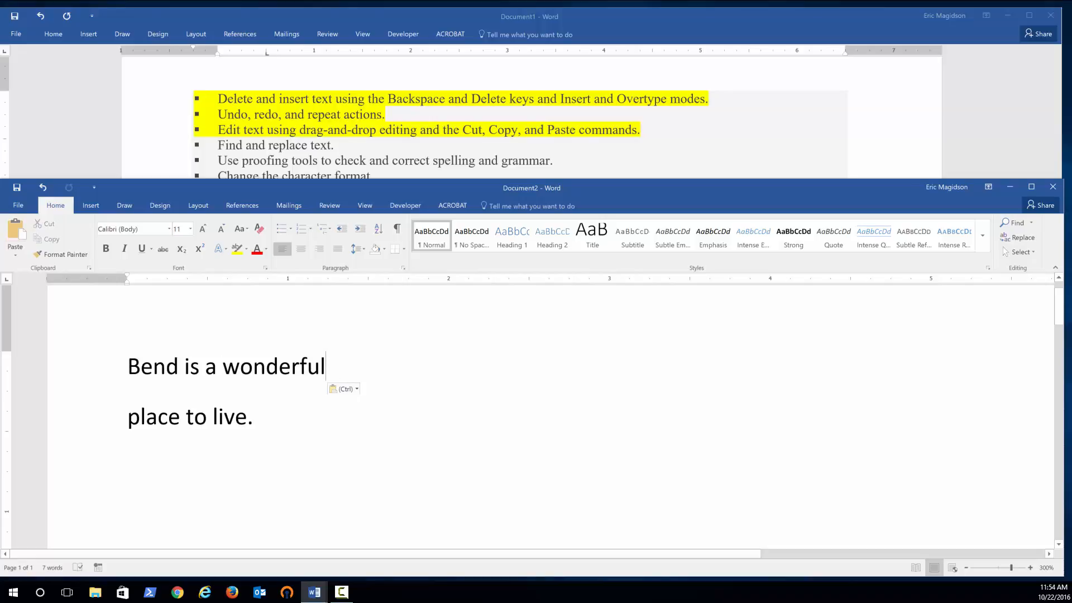
Show formatting marks and rejoin the split sentence into one line, removing the empty paragraph.
click(397, 229)
key(Delete)
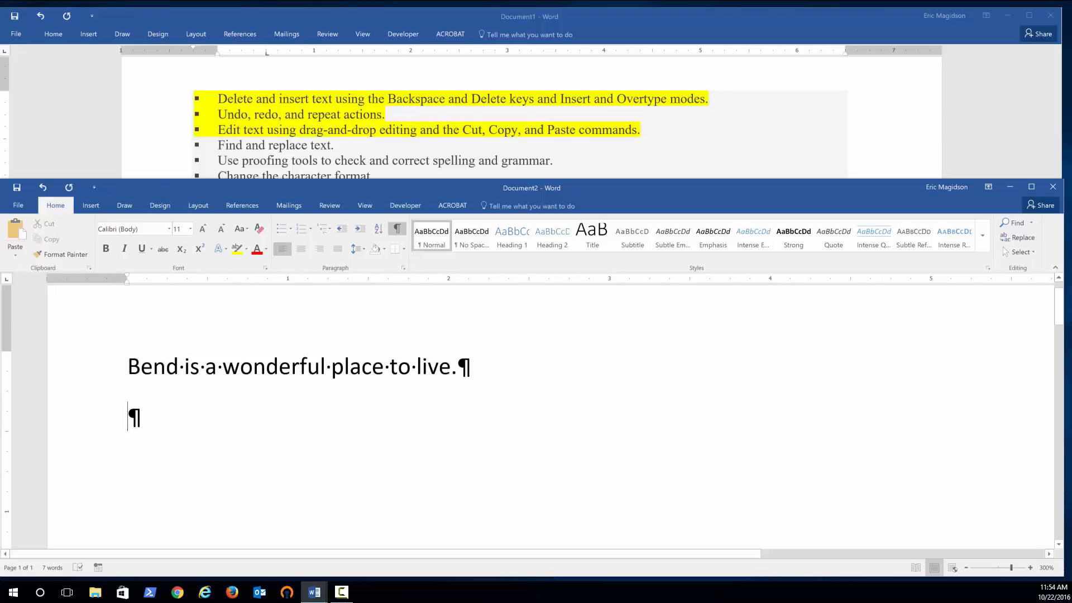
key(BackSpace)
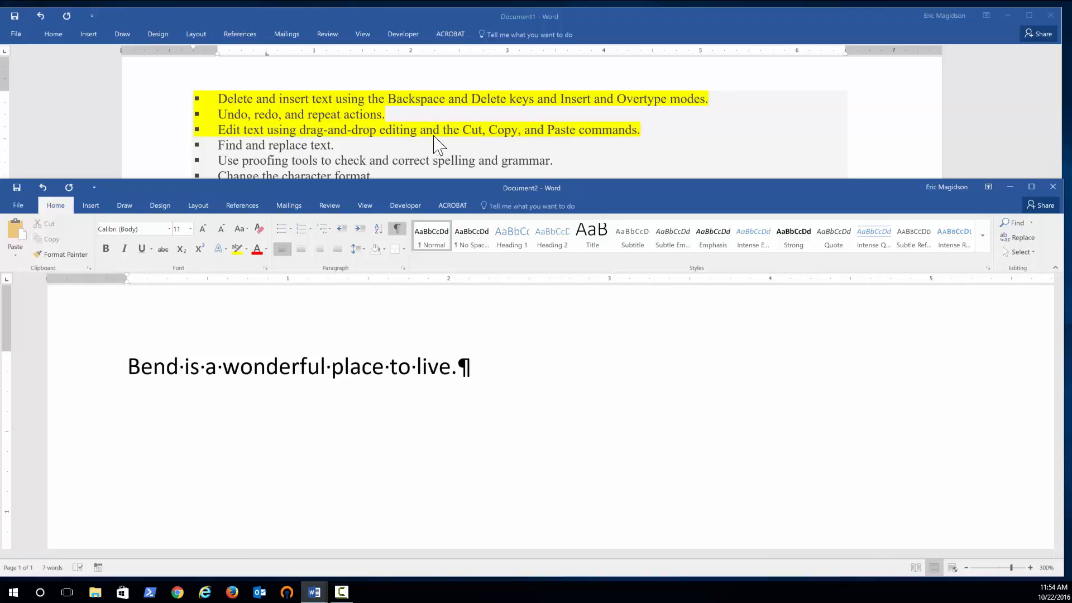
Cut 'wonderful' from the sentence and paste it onto a new line below.
double_click(263, 368)
key(ctrl+c)
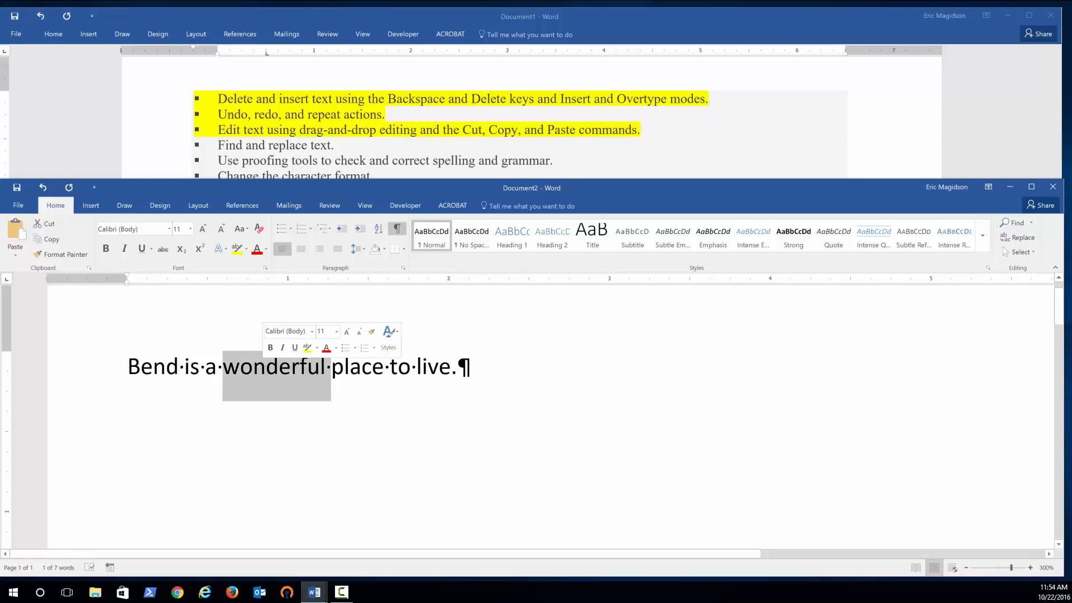
click(45, 224)
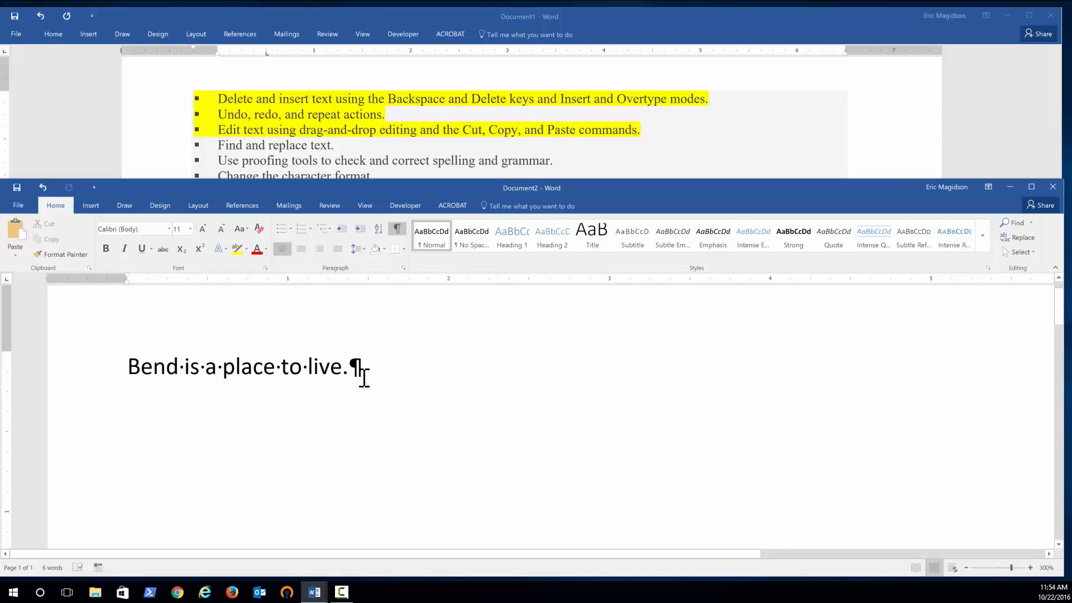
key(Return)
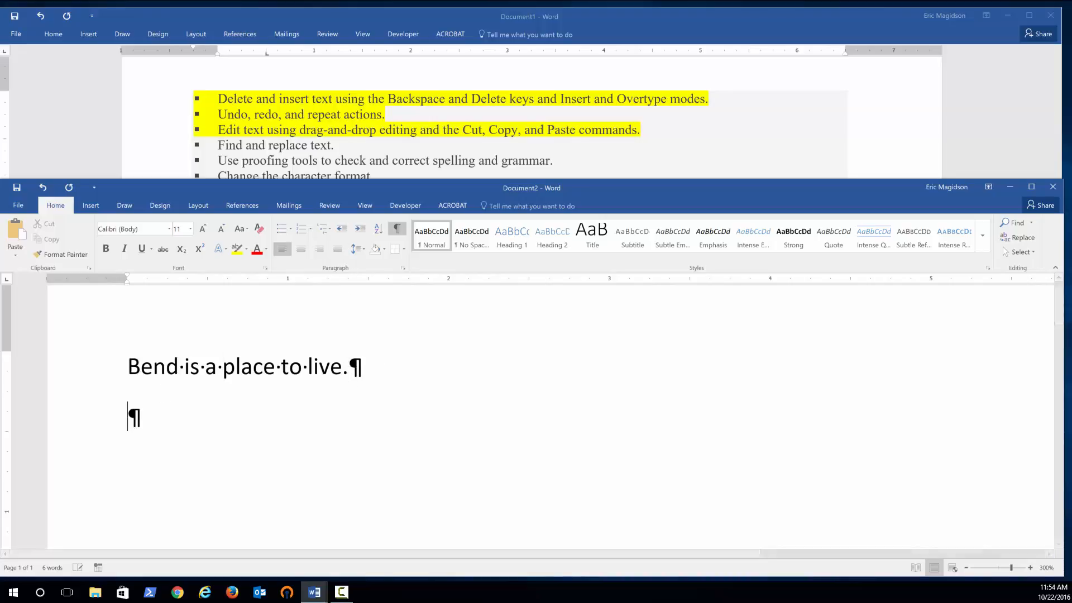
click(16, 232)
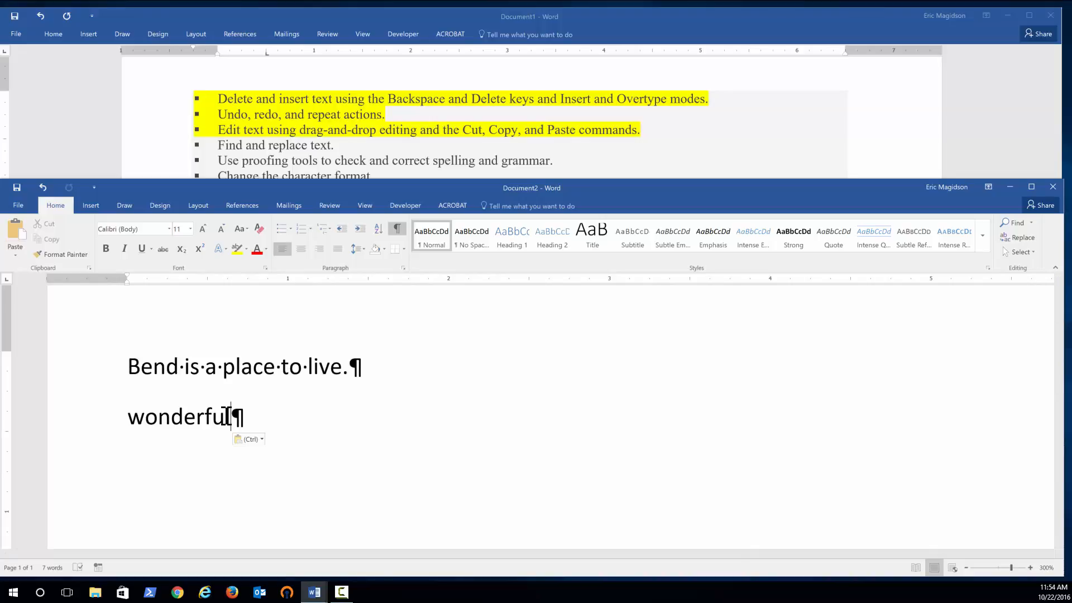
Copy 'place' from the sentence and paste it after 'Wonderful' on the second line.
double_click(251, 367)
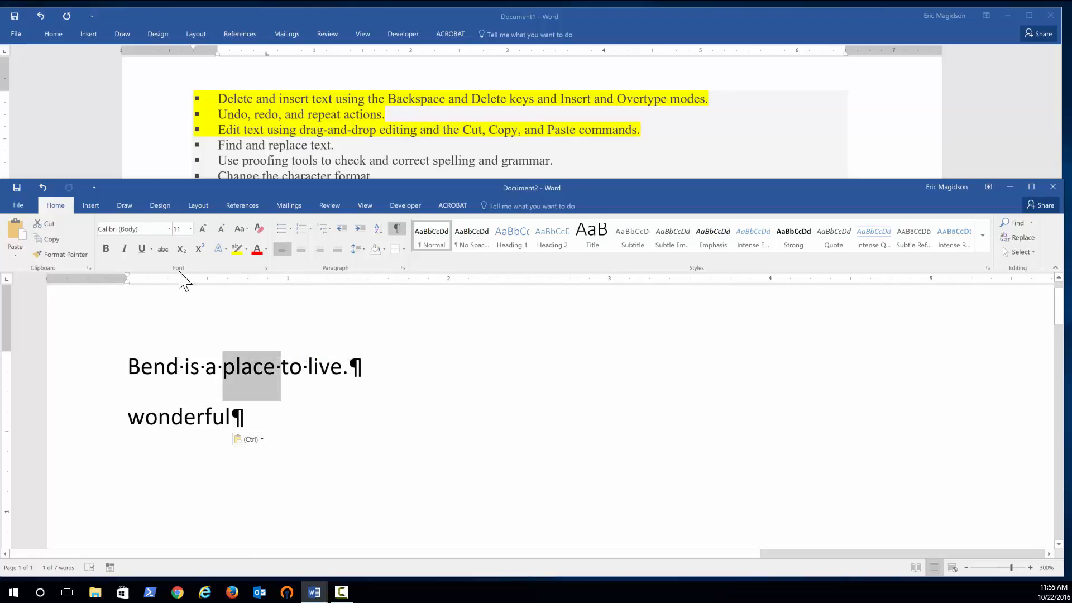
click(40, 237)
click(232, 414)
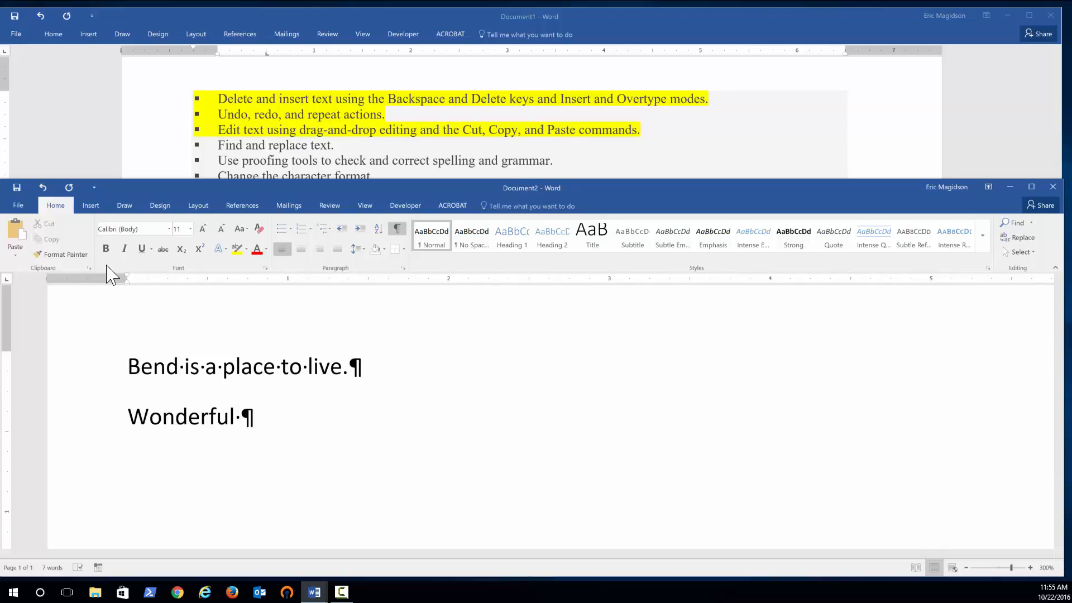
click(15, 235)
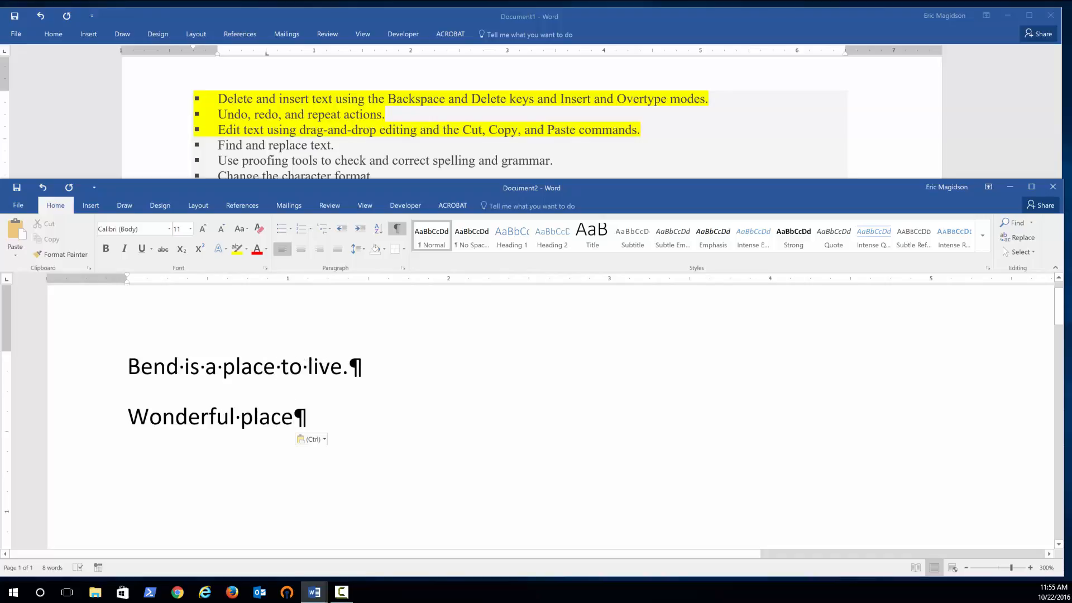
Copy 'to live' in the sentence, then make it bold and underlined.
drag(281, 367, 342, 366)
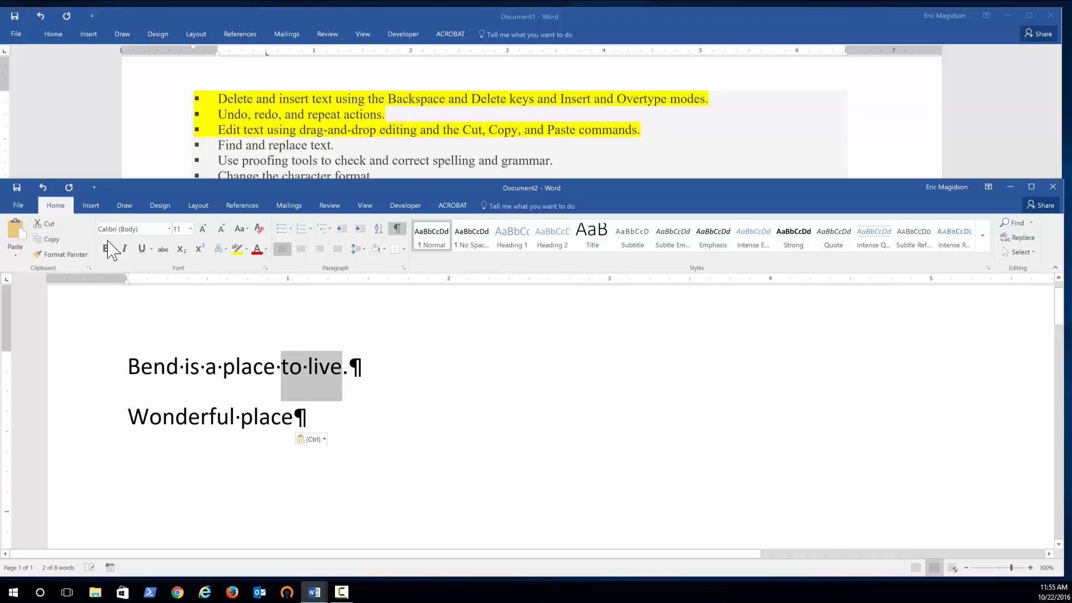
click(49, 239)
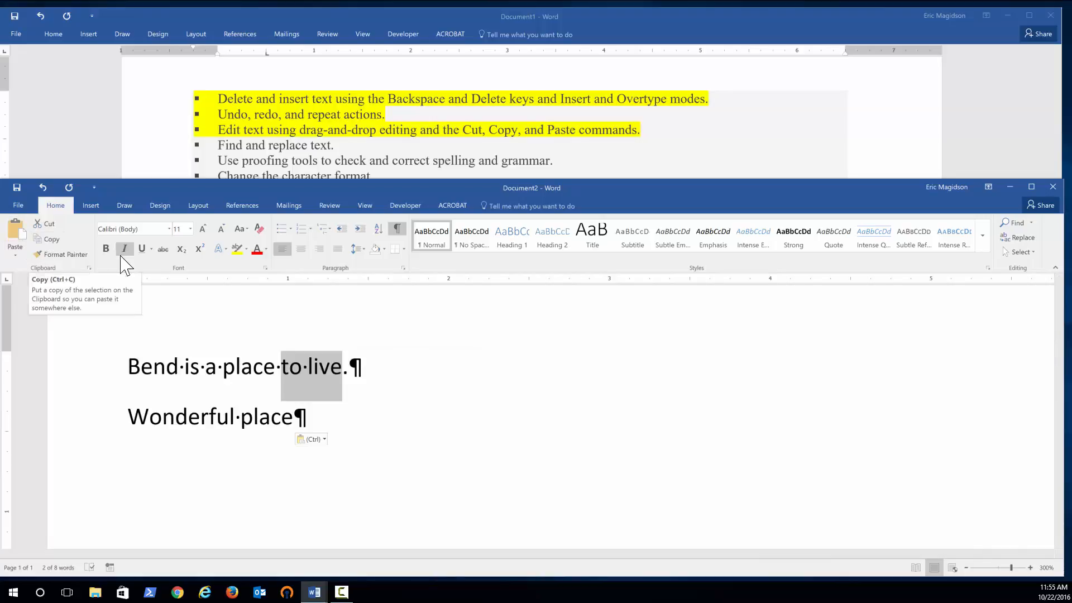
click(105, 249)
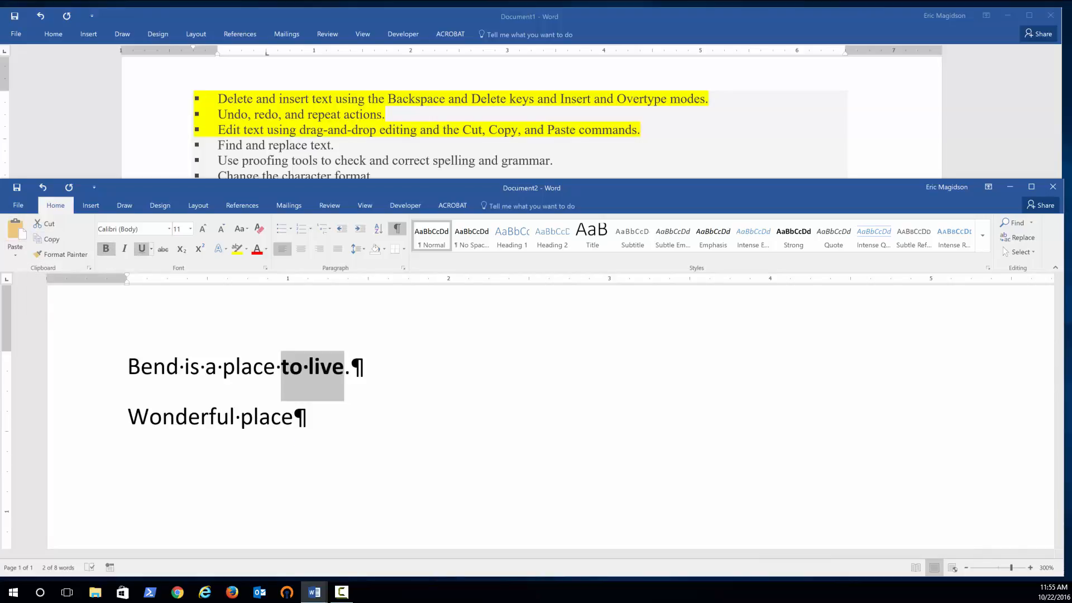
click(142, 248)
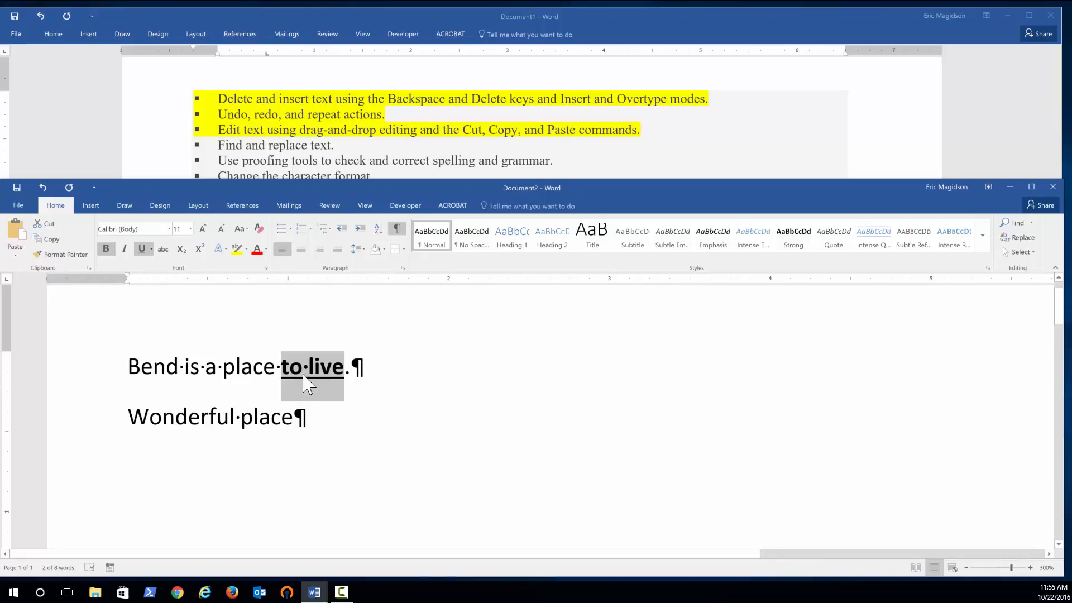
Paste 'to live' after 'Wonderful place' on the second line, keeping text only.
click(233, 426)
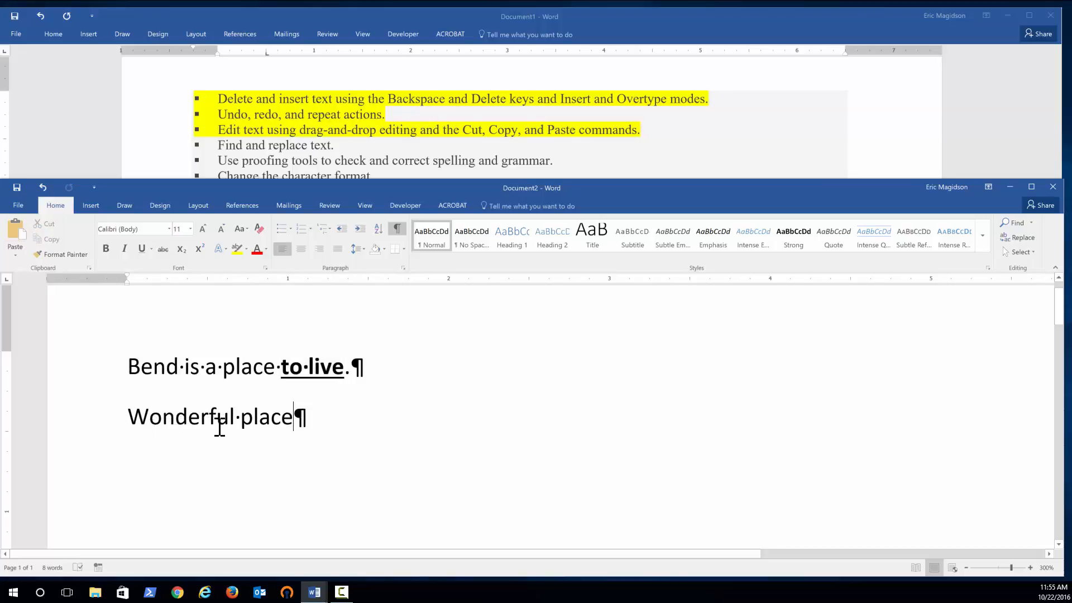
click(14, 256)
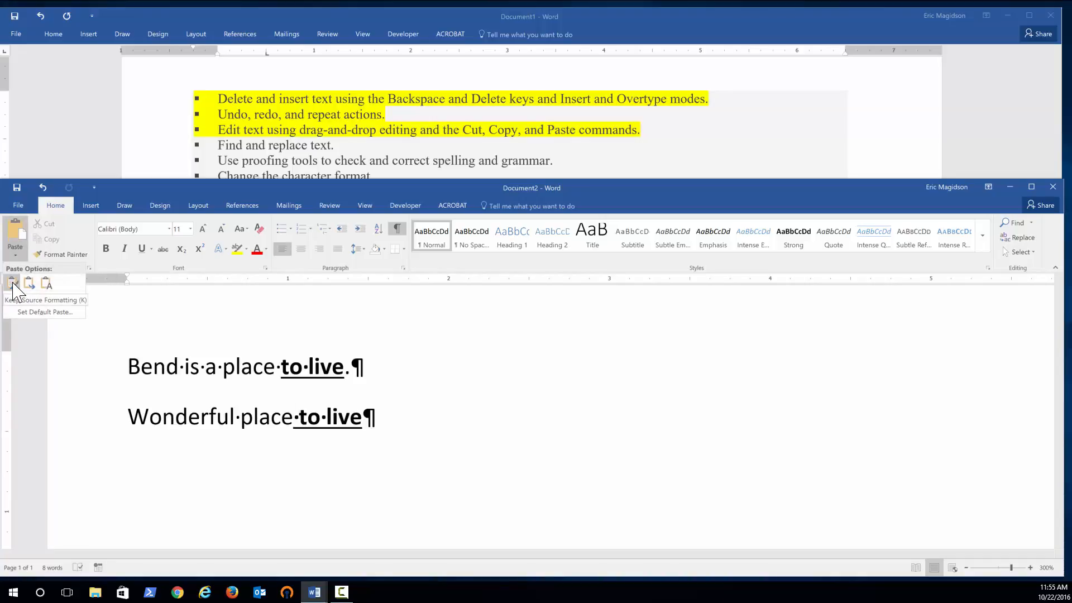
click(46, 284)
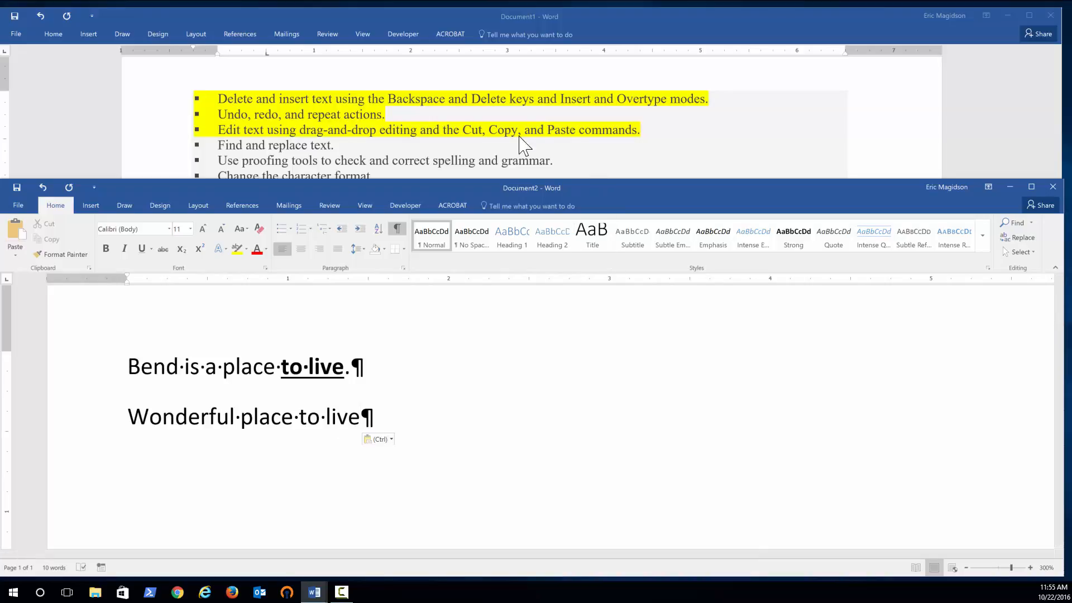
Highlight the list item 'Find and replace text.' in yellow in the other document.
click(340, 146)
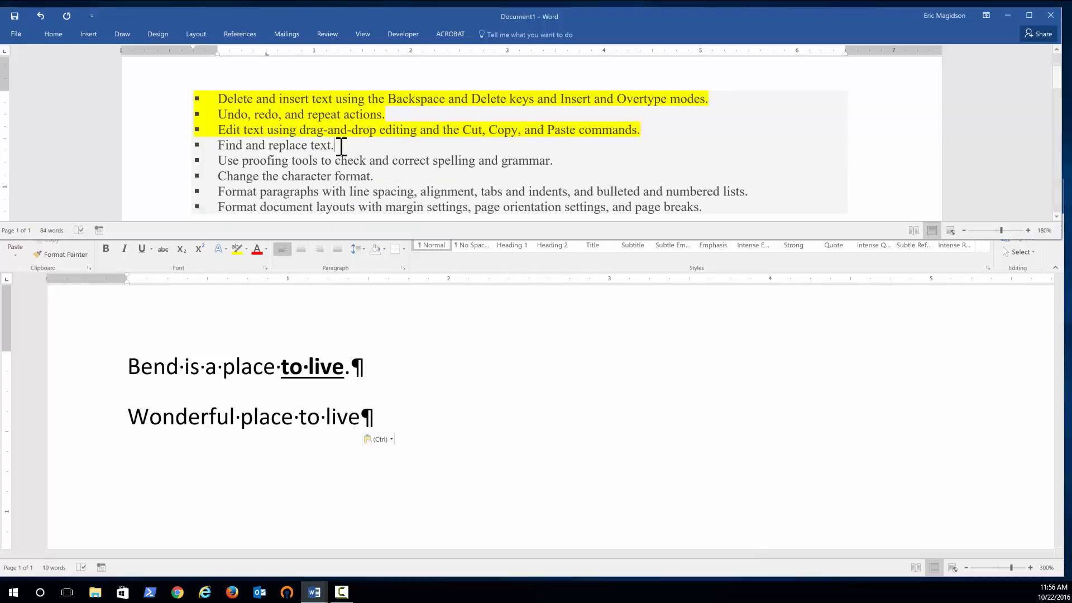
drag(338, 147, 216, 145)
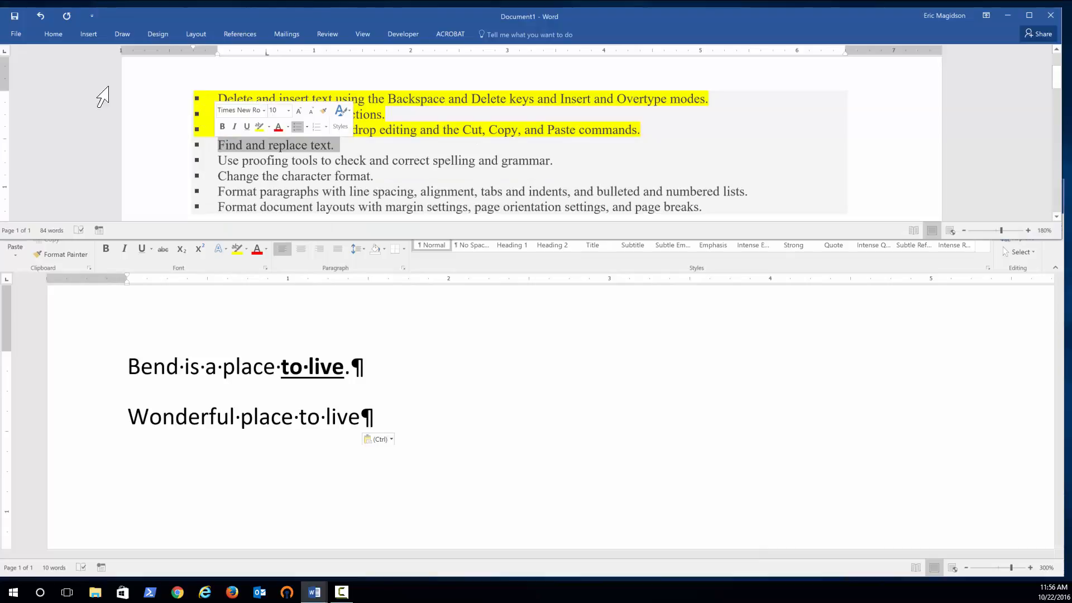
click(54, 35)
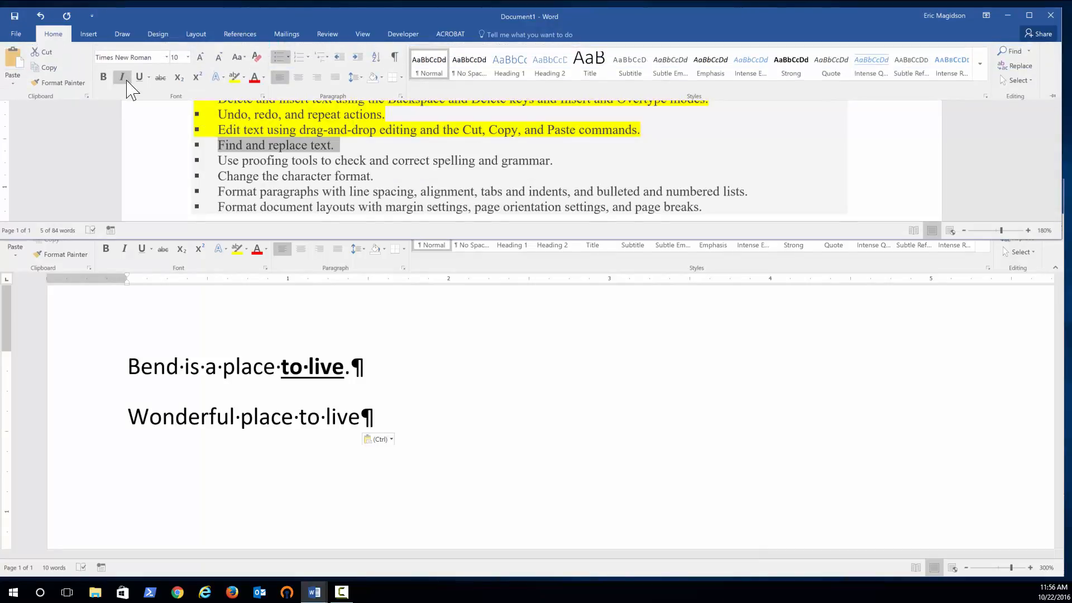
click(234, 76)
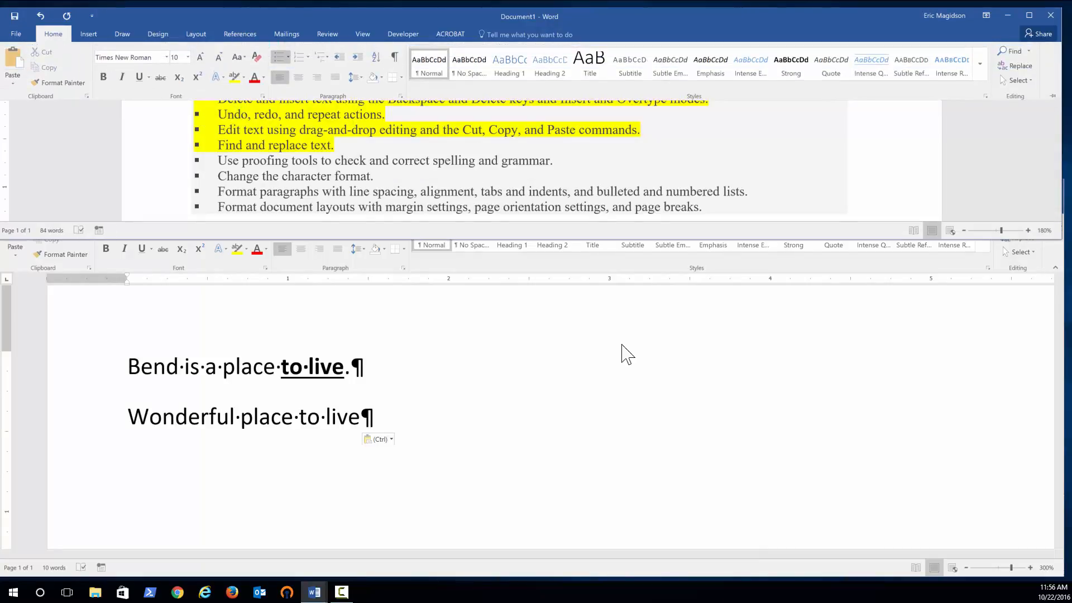
Replace all the practice text with random sample text by entering =rand(5,6).
click(430, 404)
drag(417, 416, 143, 364)
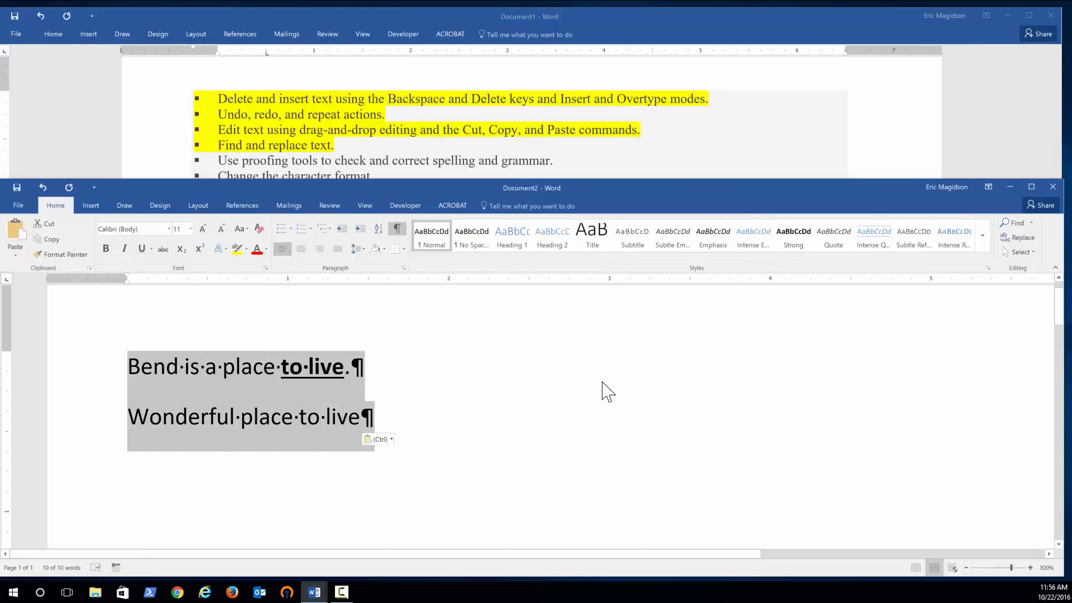
text(=rand()
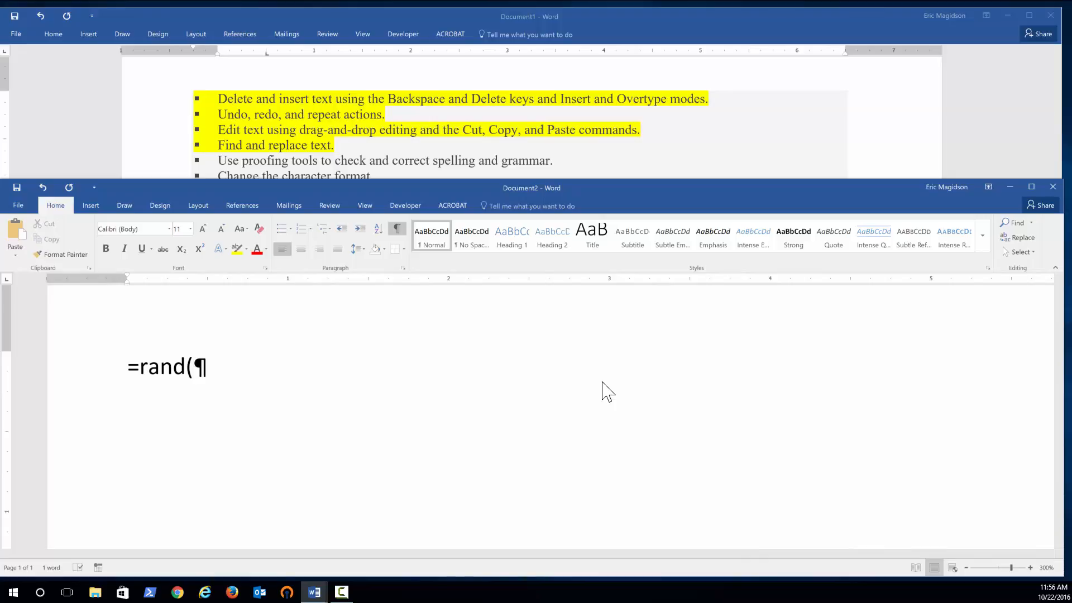
text(5,6))
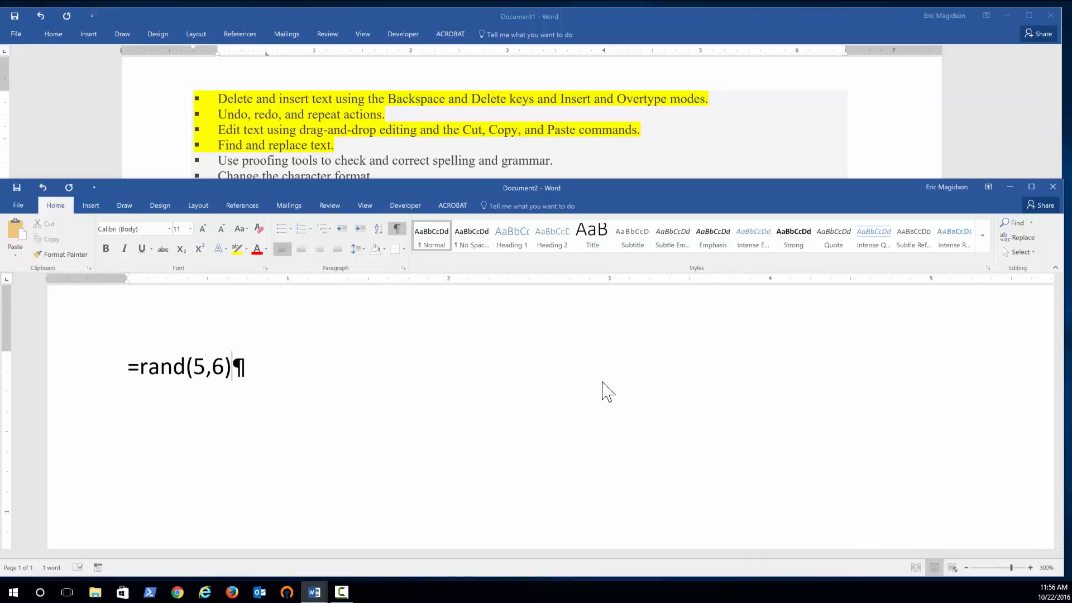
key(Return)
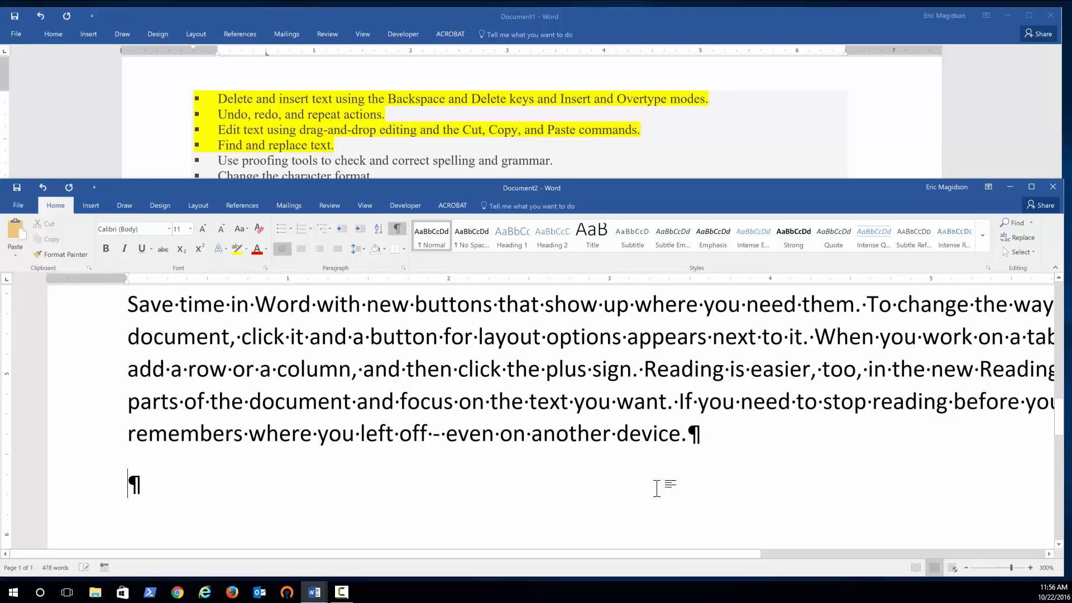
scroll(657, 488, down, 6)
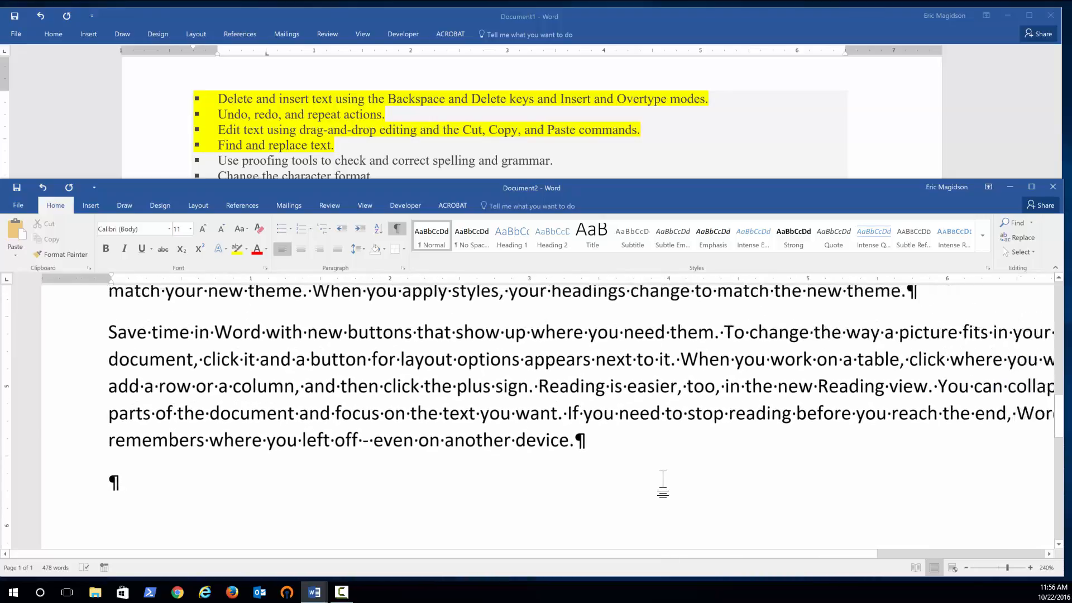
Search the practice text for 'keyword' in the Navigation pane, step to the next result, and close the pane.
scroll(663, 485, down, 1)
scroll(665, 482, up, 6)
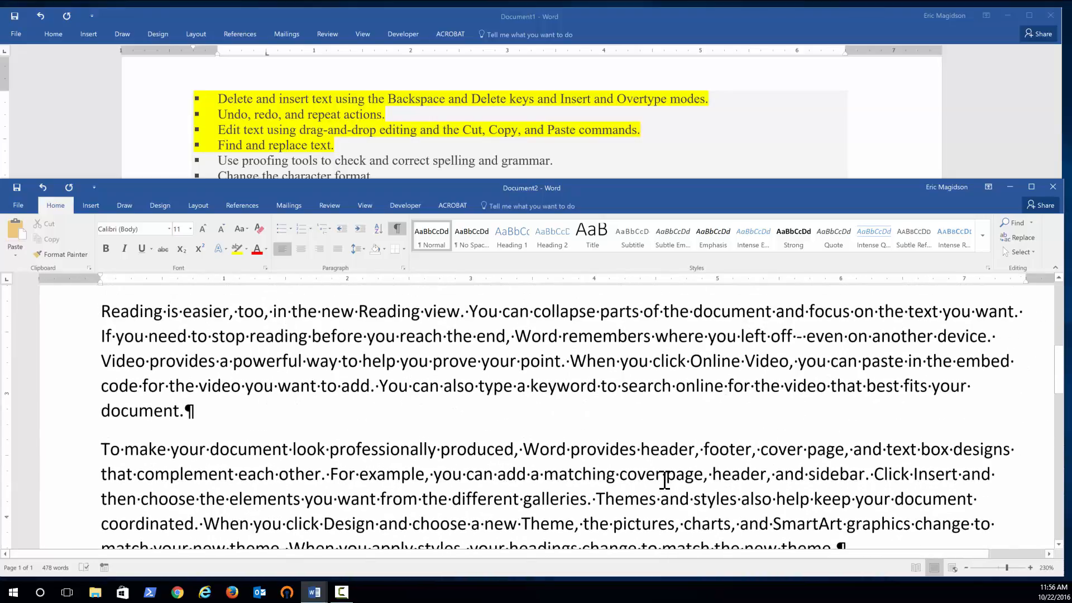
scroll(664, 482, up, 10)
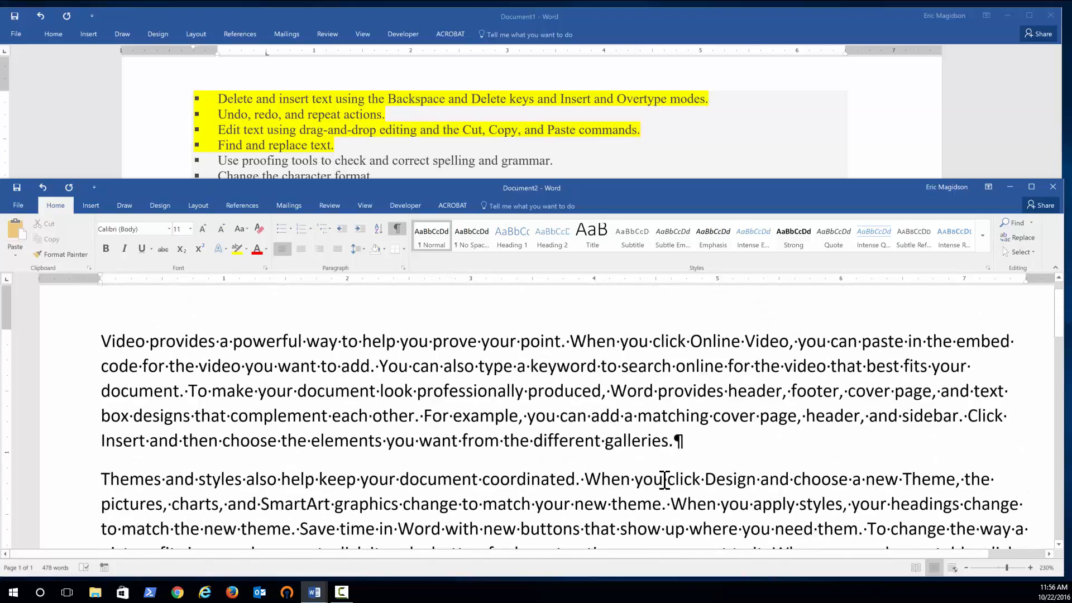
scroll(620, 356, down, 8)
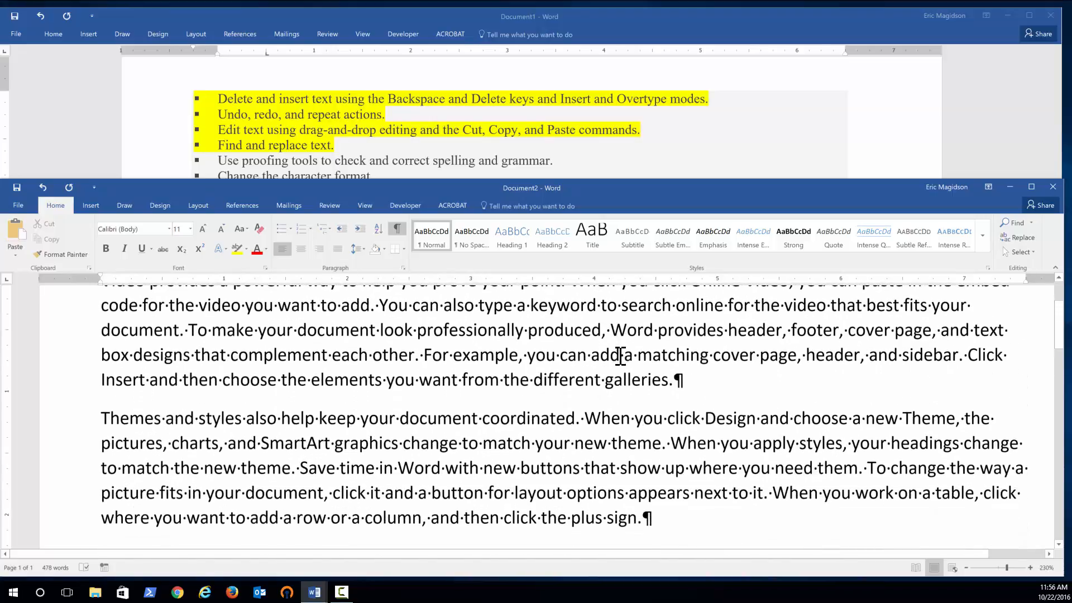
scroll(621, 356, down, 6)
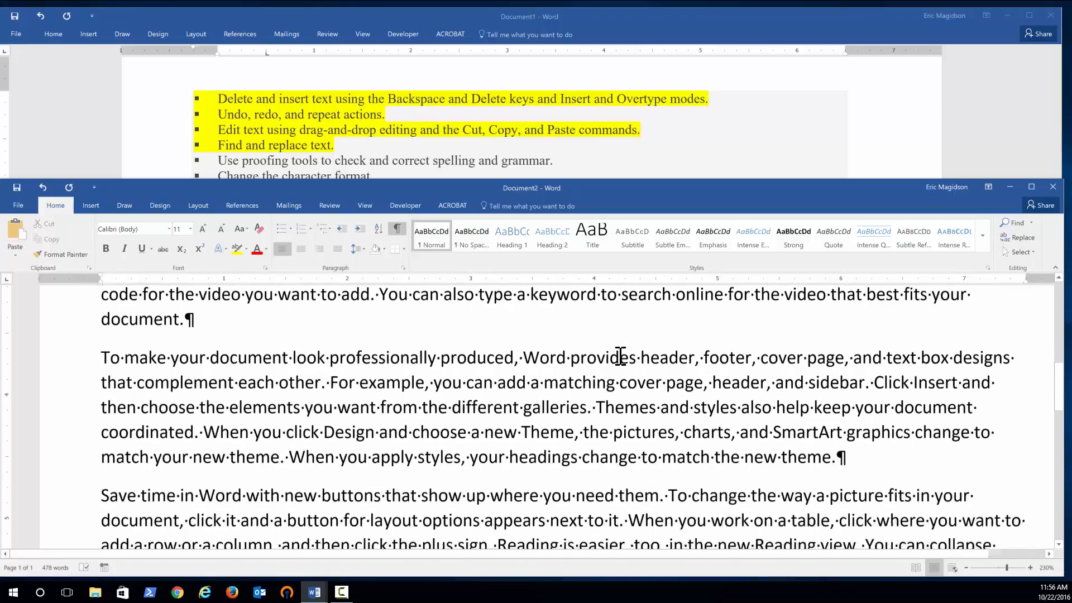
scroll(621, 356, up, 10)
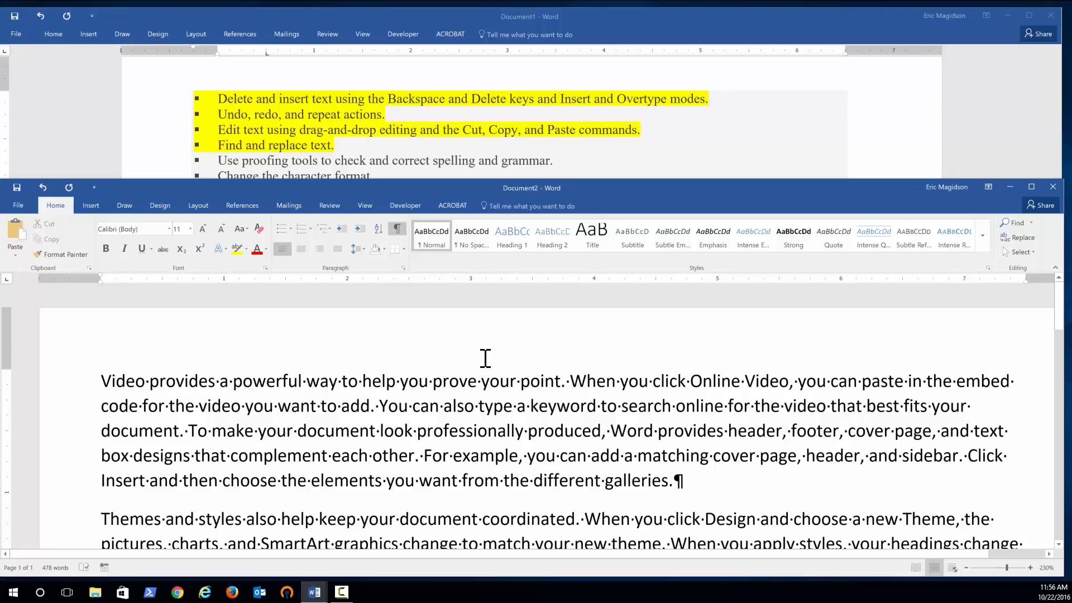
key(ctrl+f)
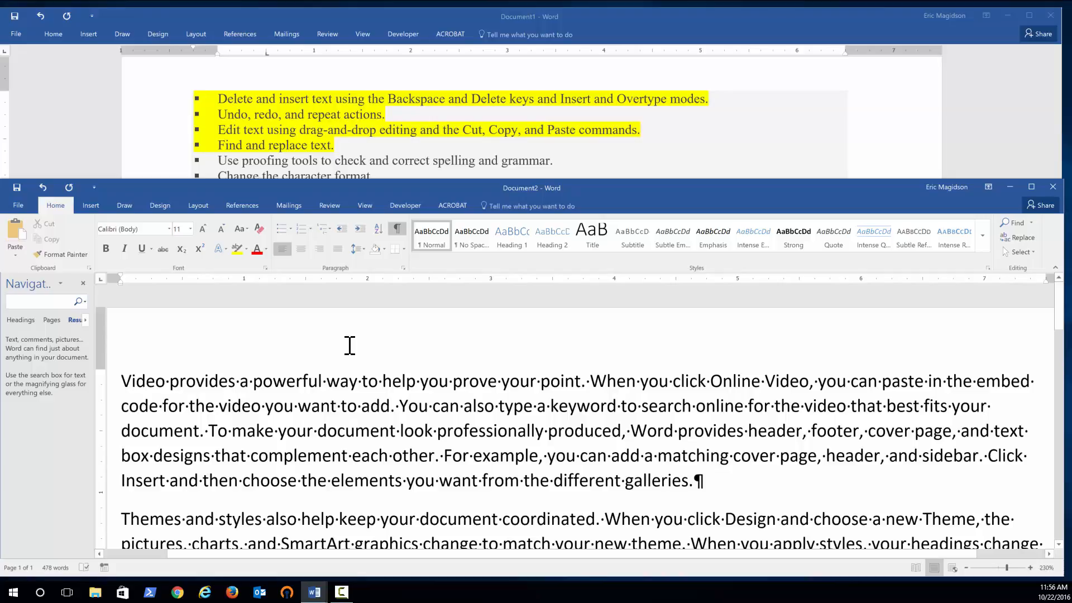
text(keyword)
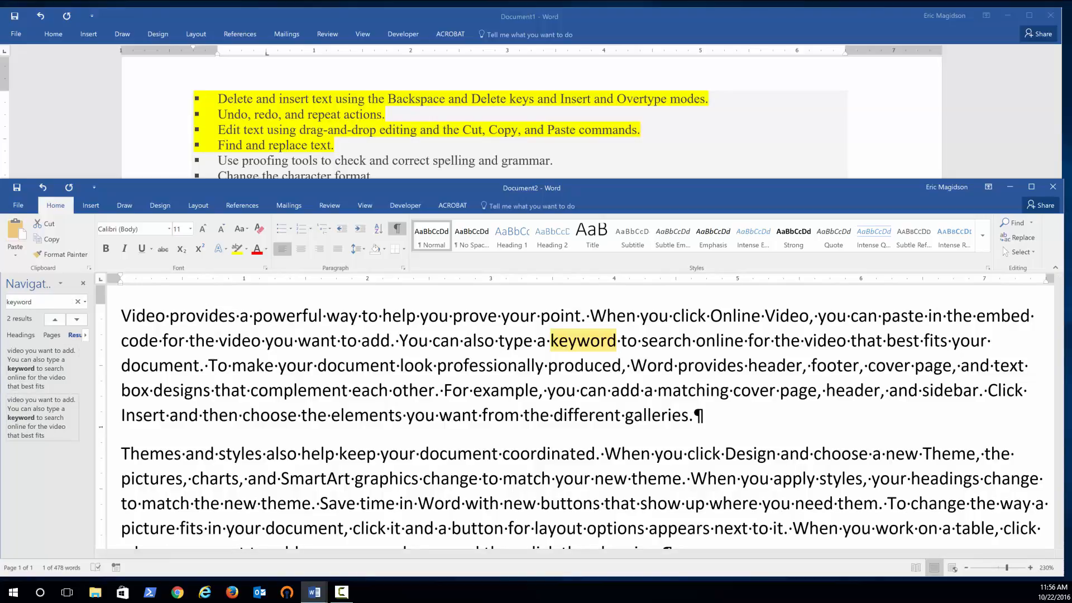
click(37, 433)
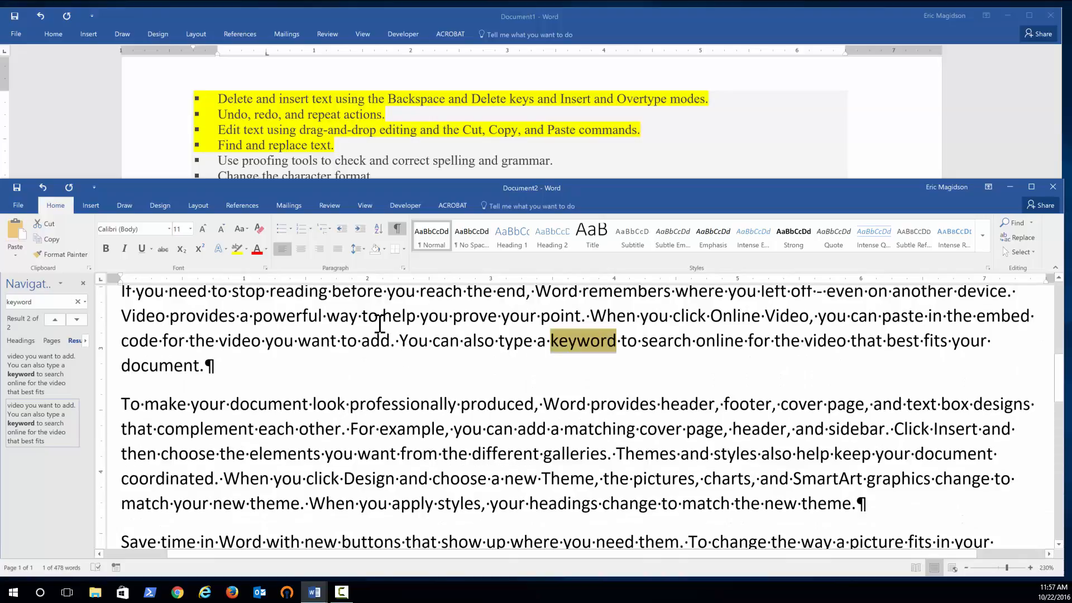
click(60, 283)
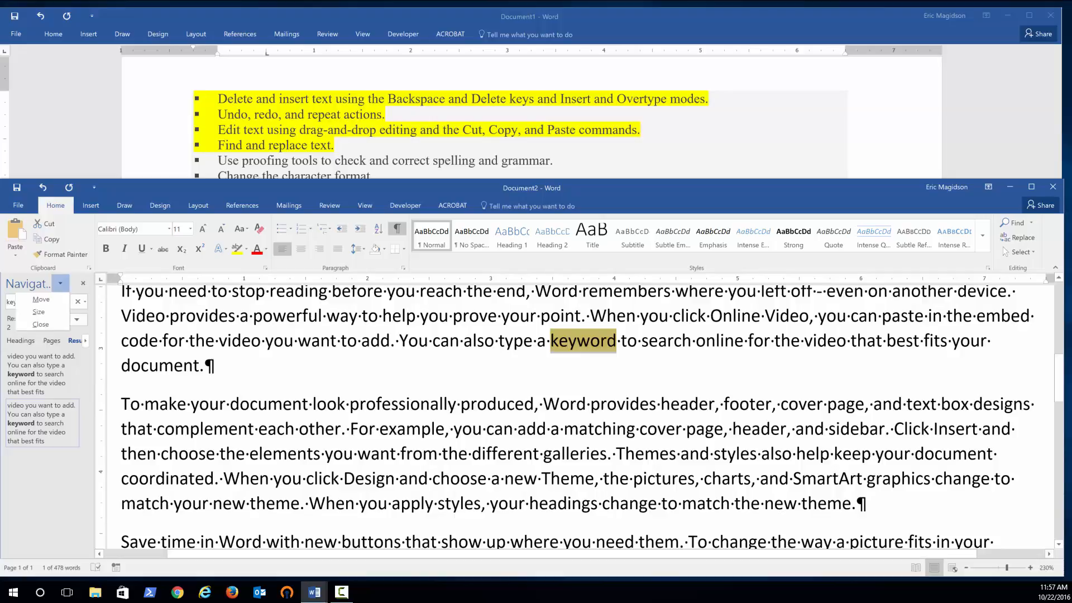
click(83, 283)
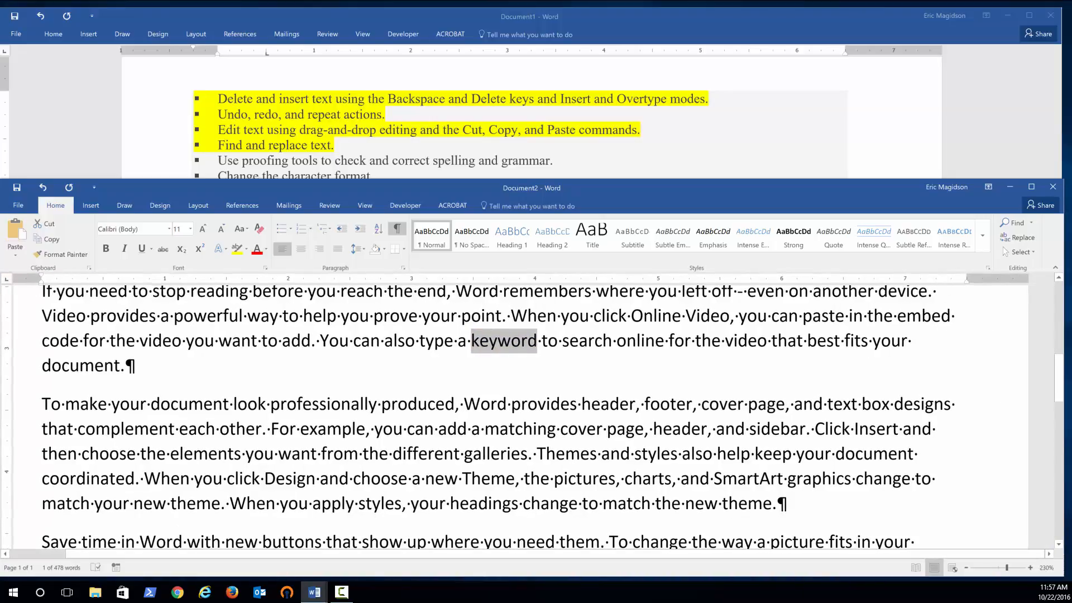
Replace all occurrences of 'keyword' with 'key word' using the Find and Replace dialog, then close it.
click(575, 445)
key(ctrl+z)
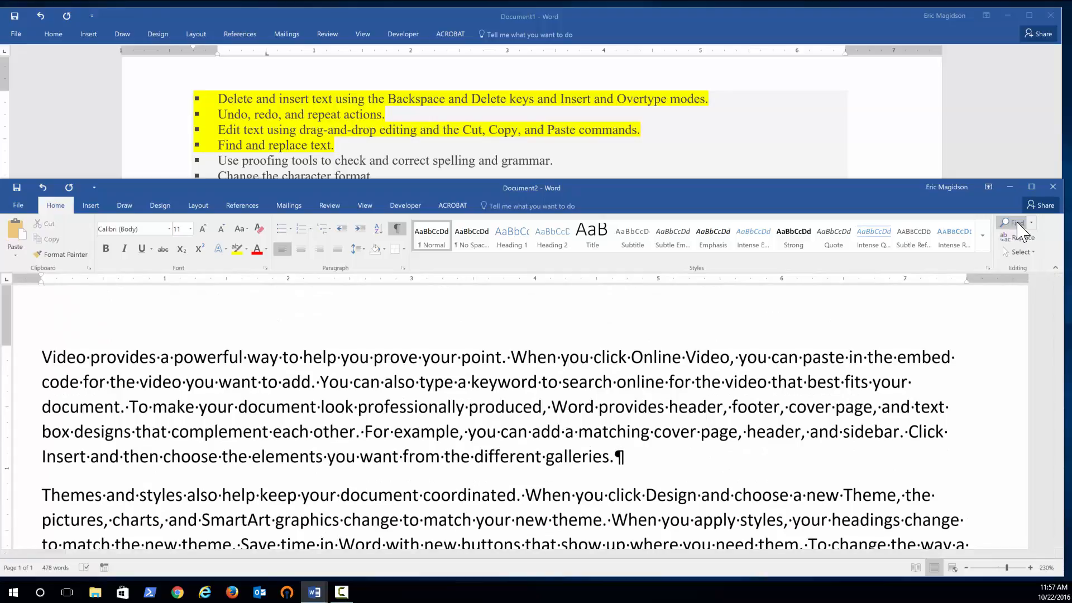
click(1031, 222)
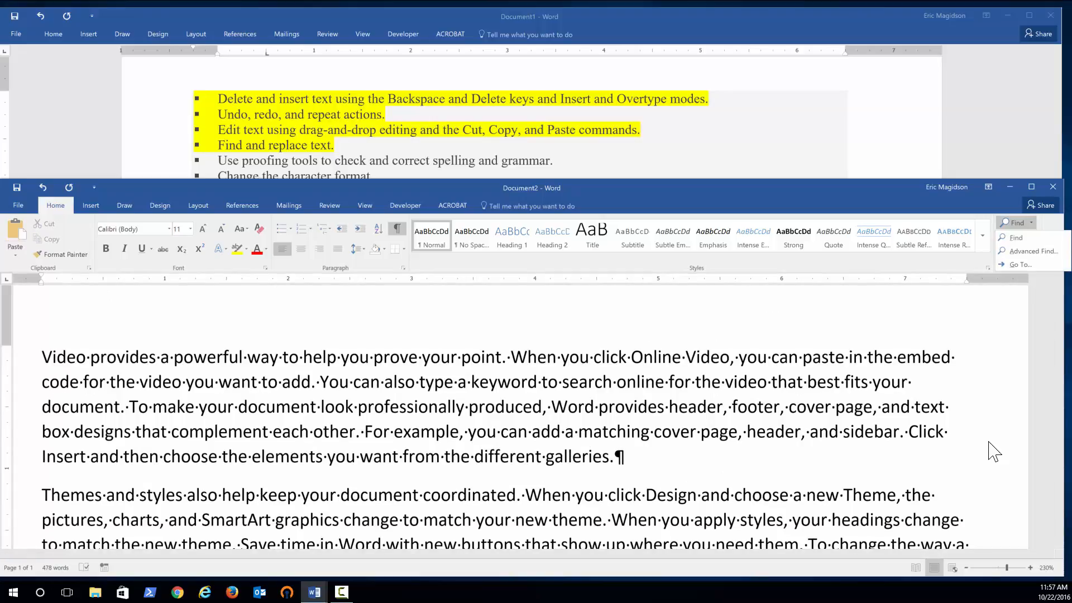
click(1033, 251)
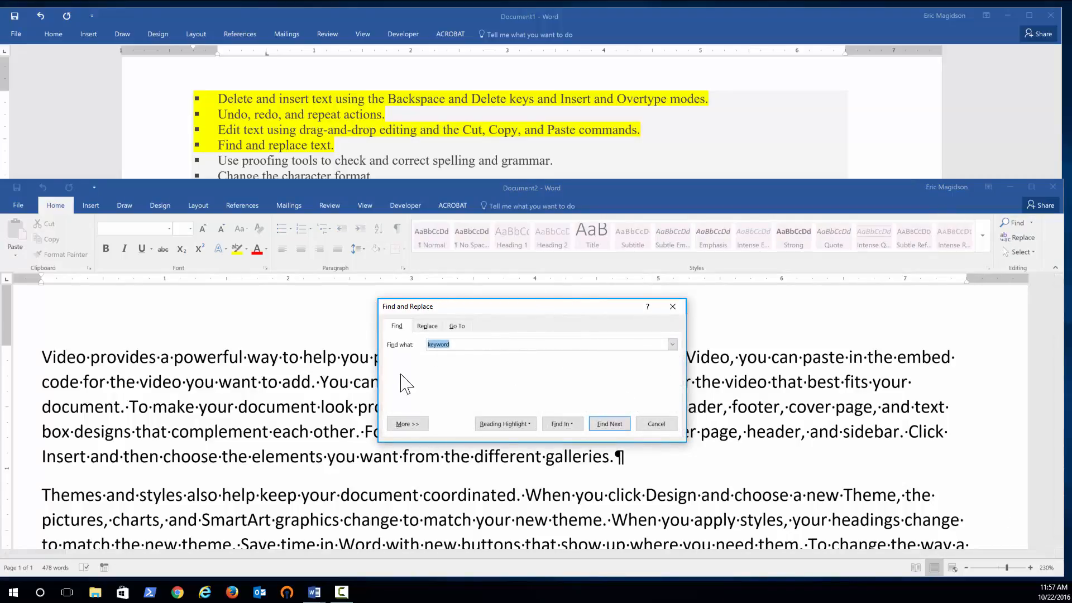
click(431, 326)
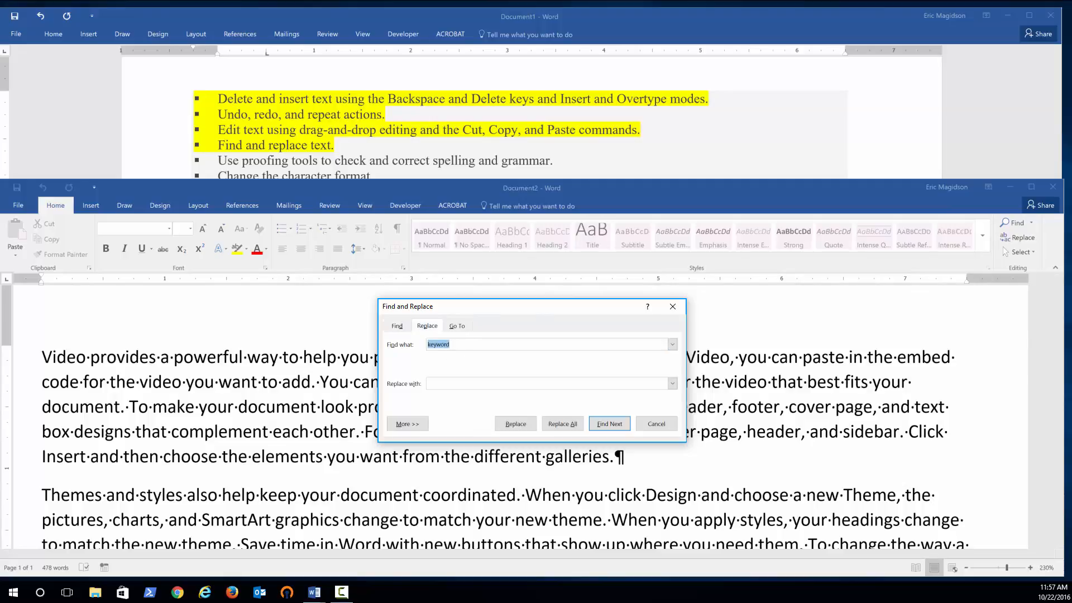
click(443, 383)
click(440, 383)
click(523, 424)
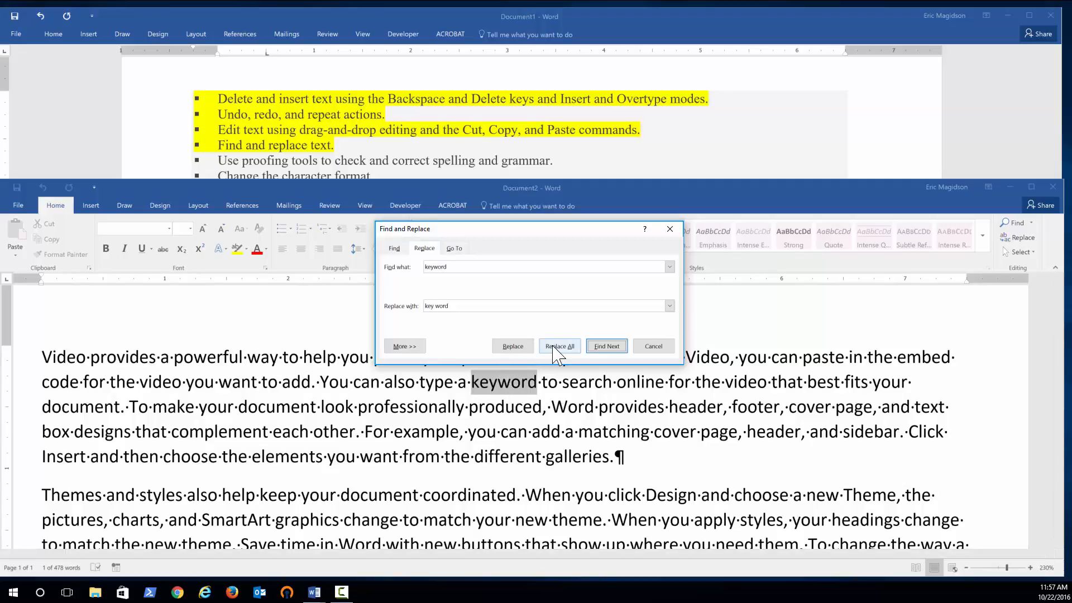
click(556, 348)
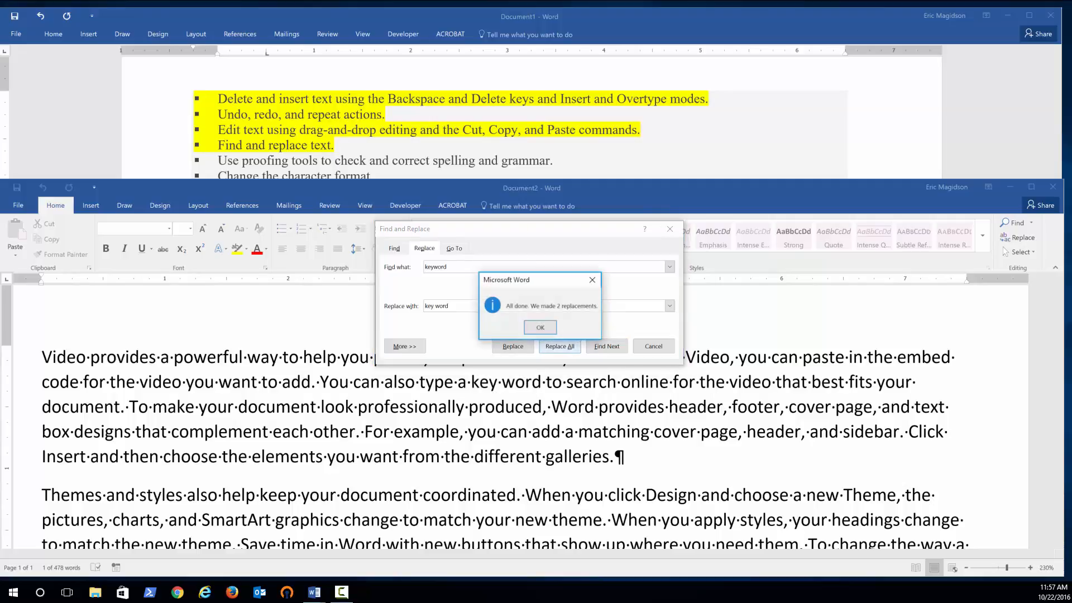
click(540, 330)
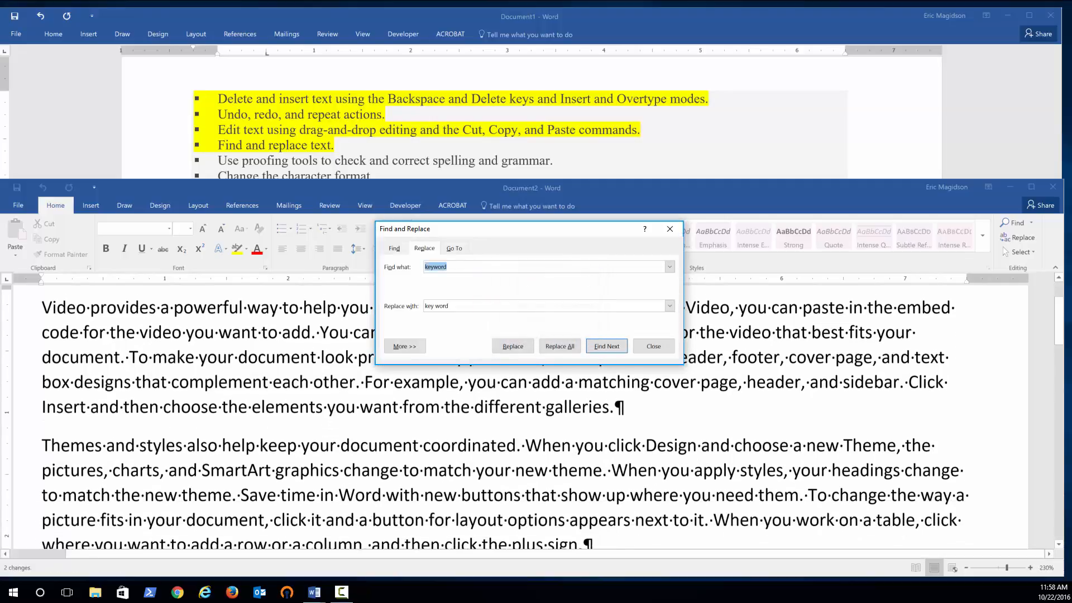
click(654, 347)
scroll(623, 368, up, 1)
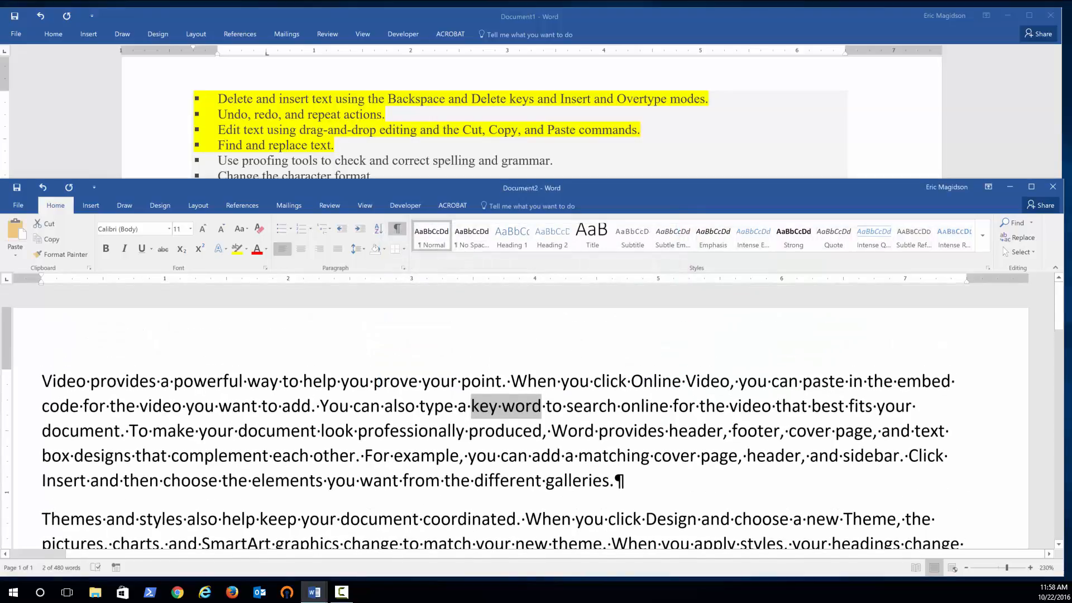
Insert the misspelling 'wrd' after 'Word' in the third line and correct it to 'word' from the spelling suggestions.
click(526, 380)
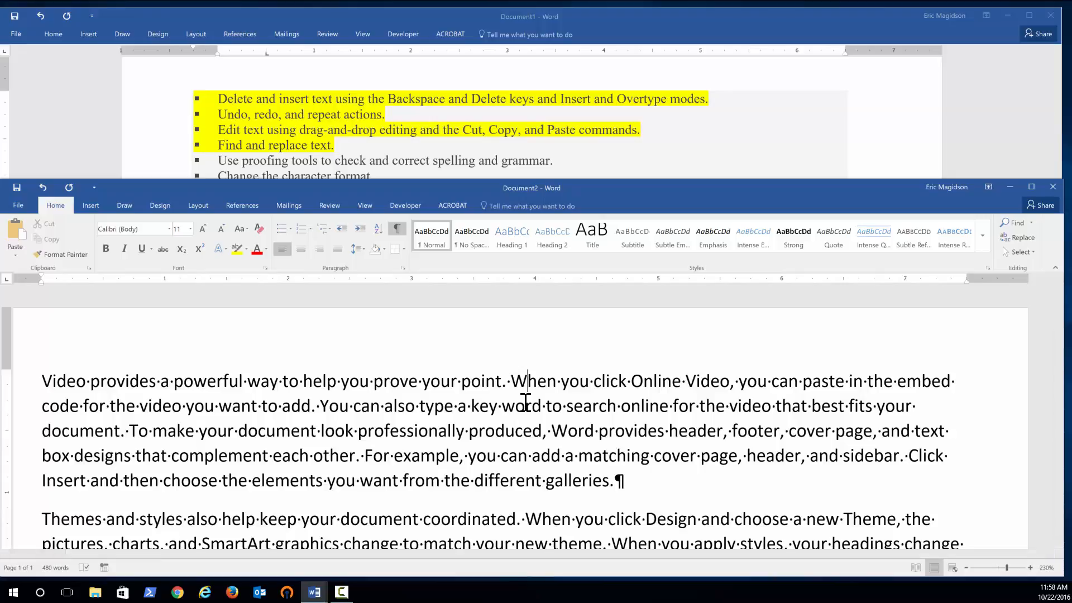
click(578, 431)
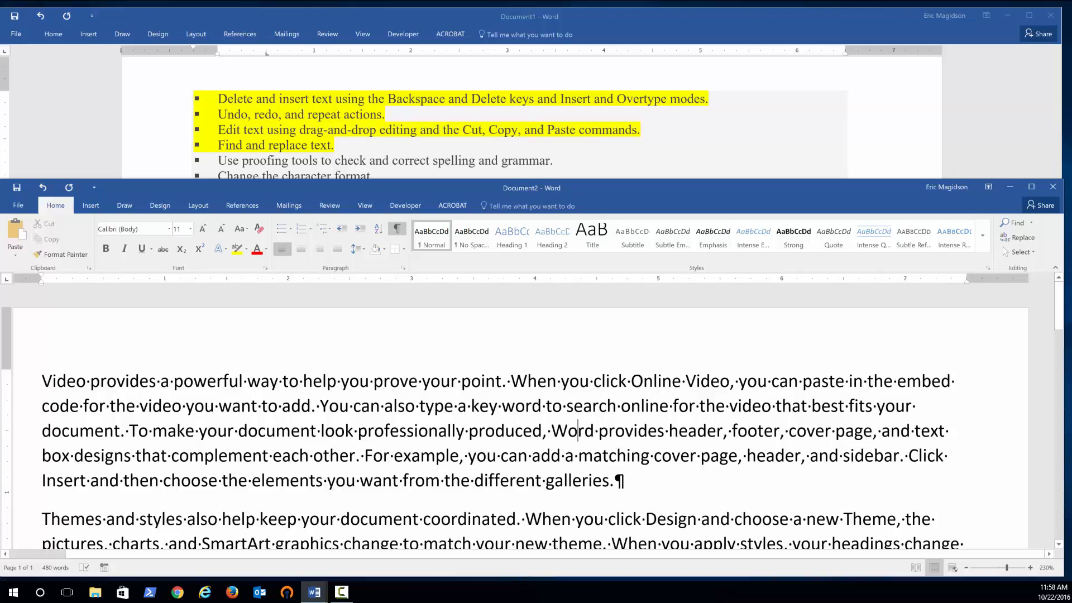
click(599, 430)
text(wrd)
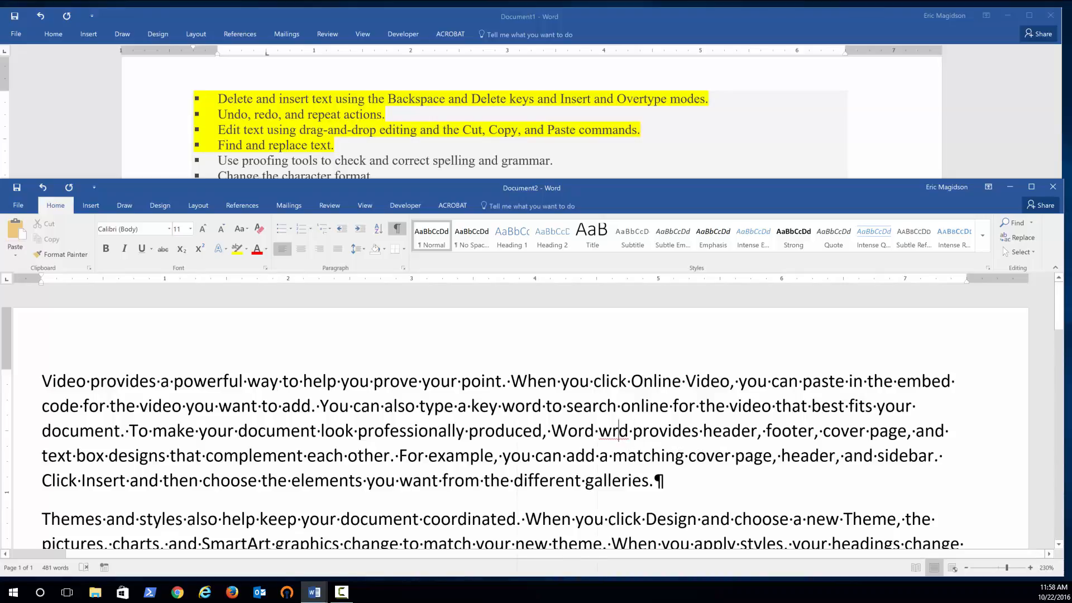
right_click(620, 433)
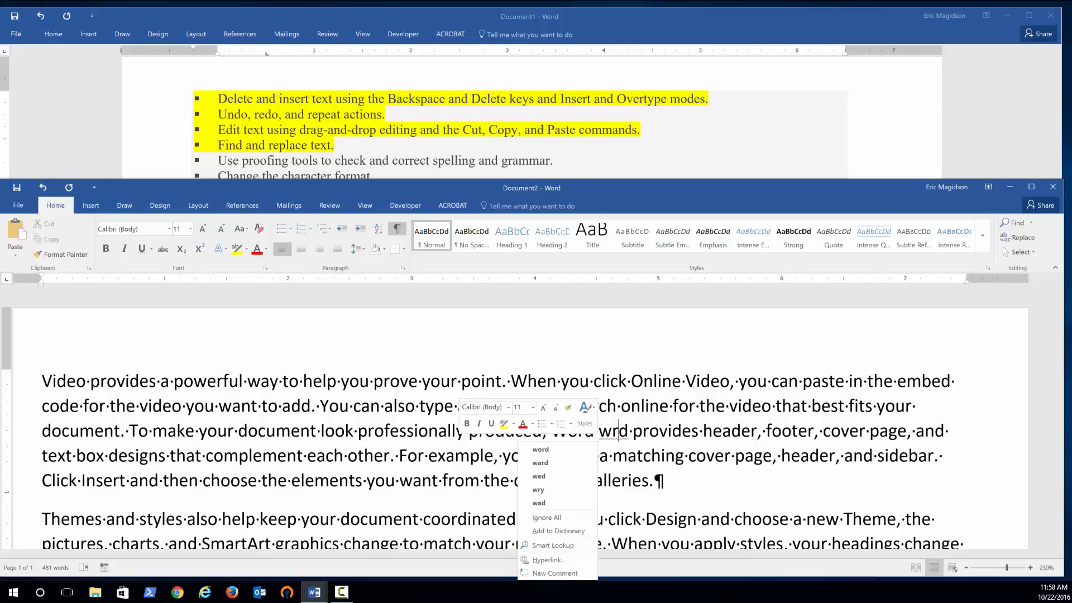
click(565, 451)
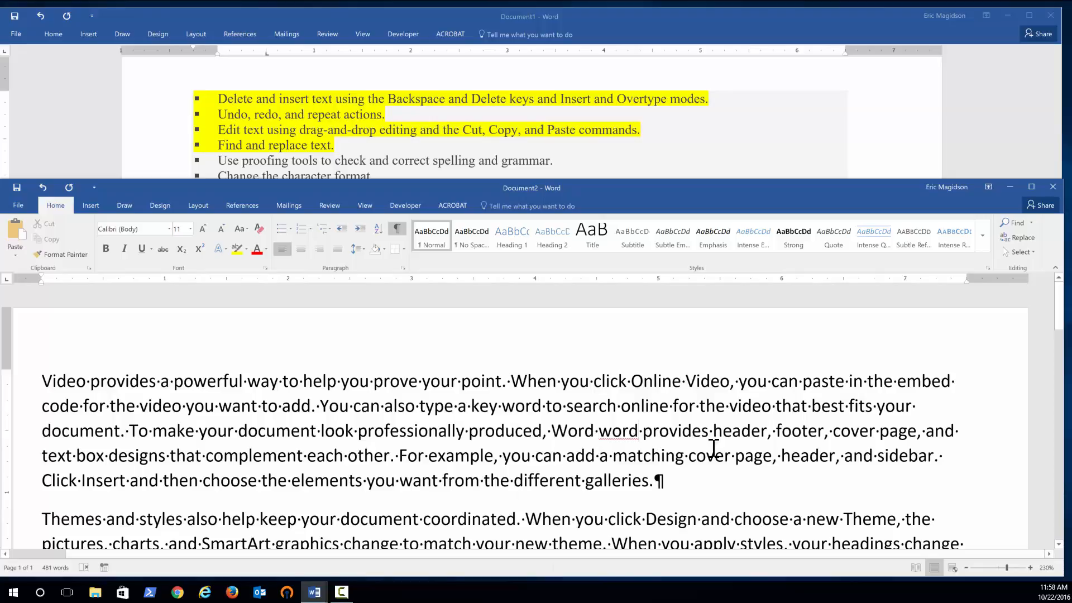
Remove the repeated 'word' after 'Word' with the Delete Repeated Word suggestion.
click(612, 433)
right_click(621, 433)
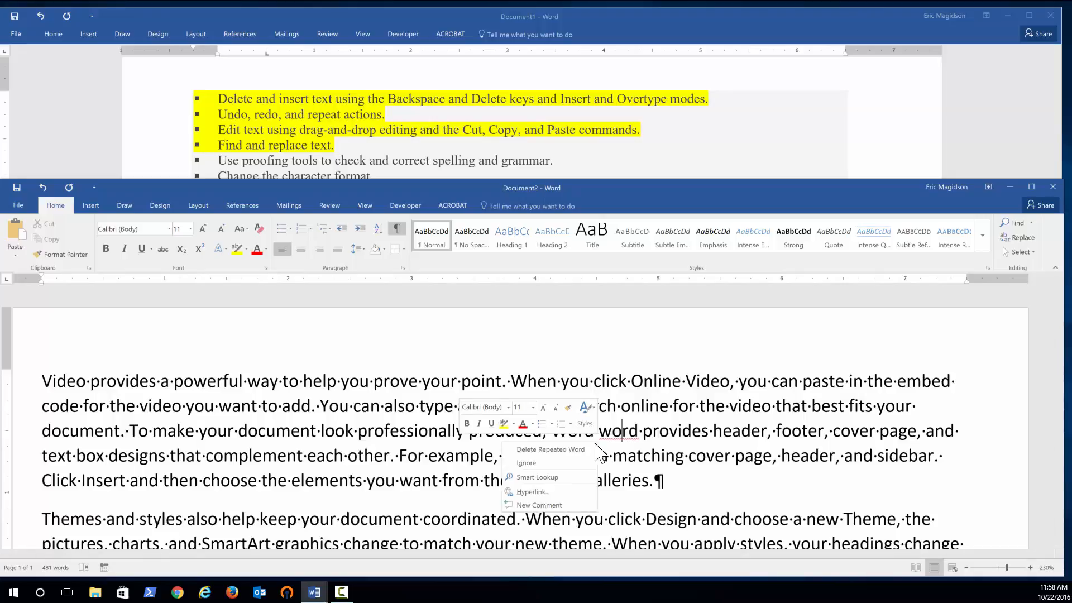
click(677, 450)
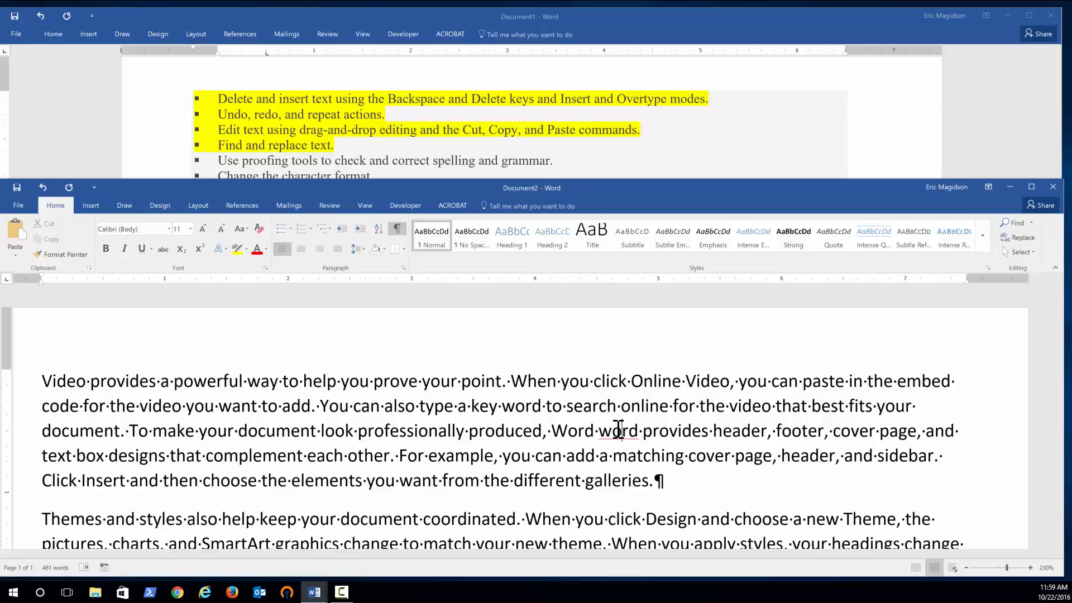
right_click(616, 431)
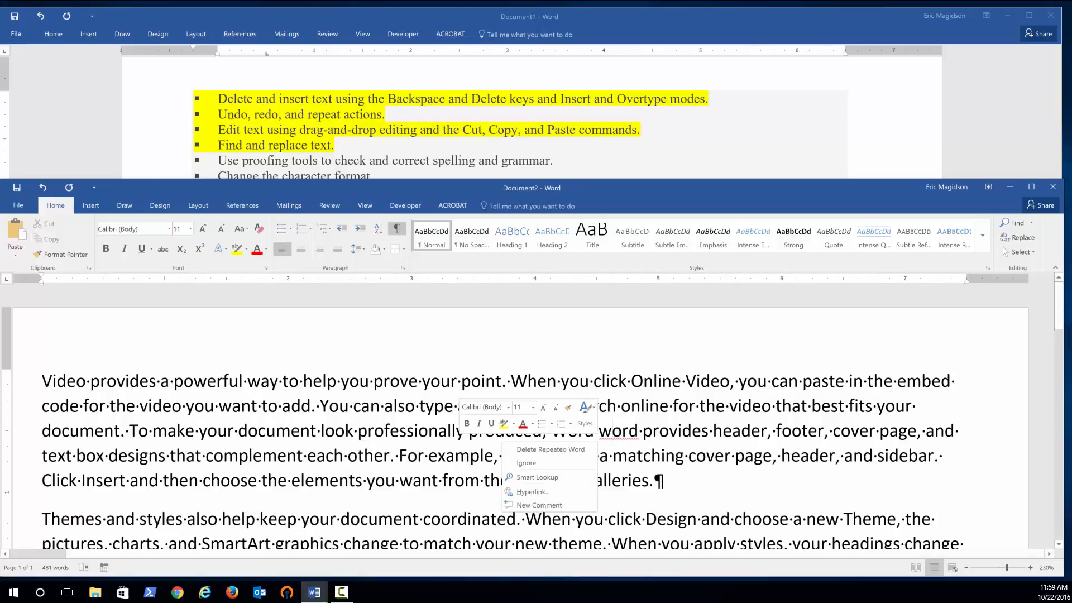
click(550, 450)
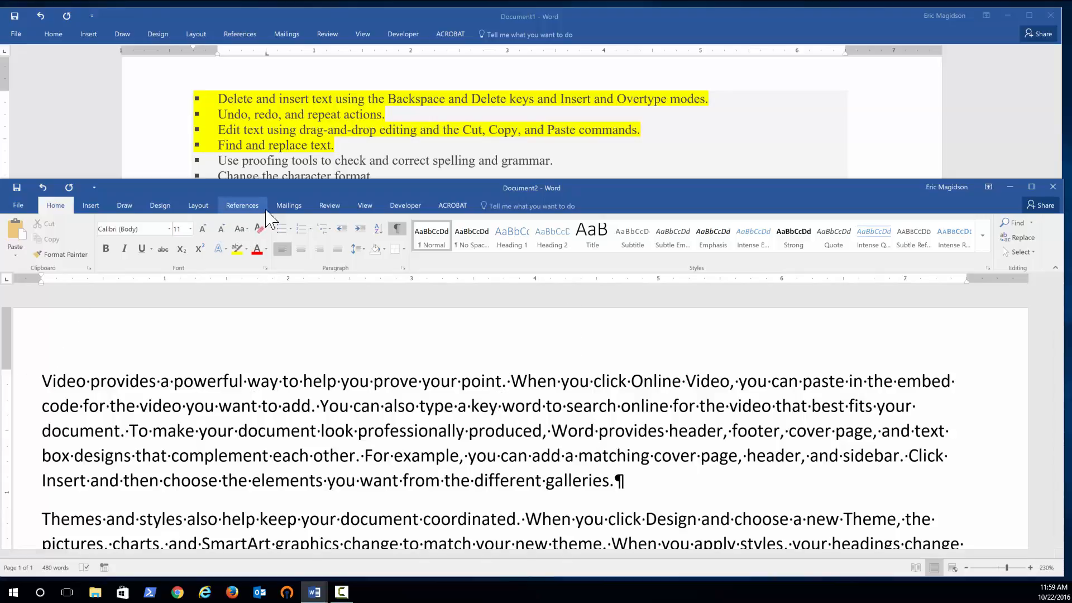
Run a spelling and grammar check on the document and acknowledge its completion.
click(342, 204)
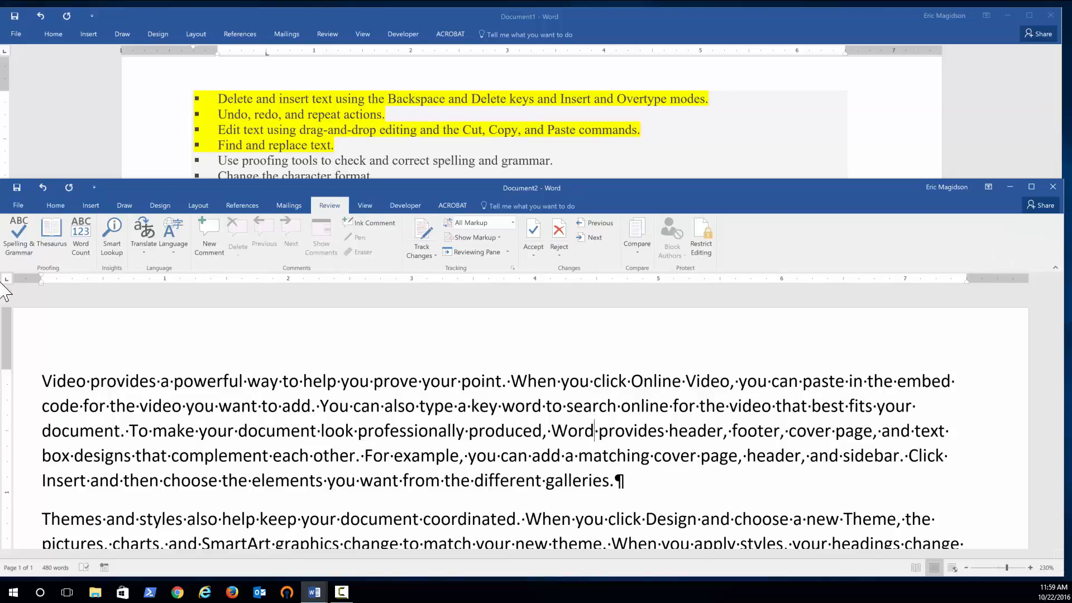
click(16, 253)
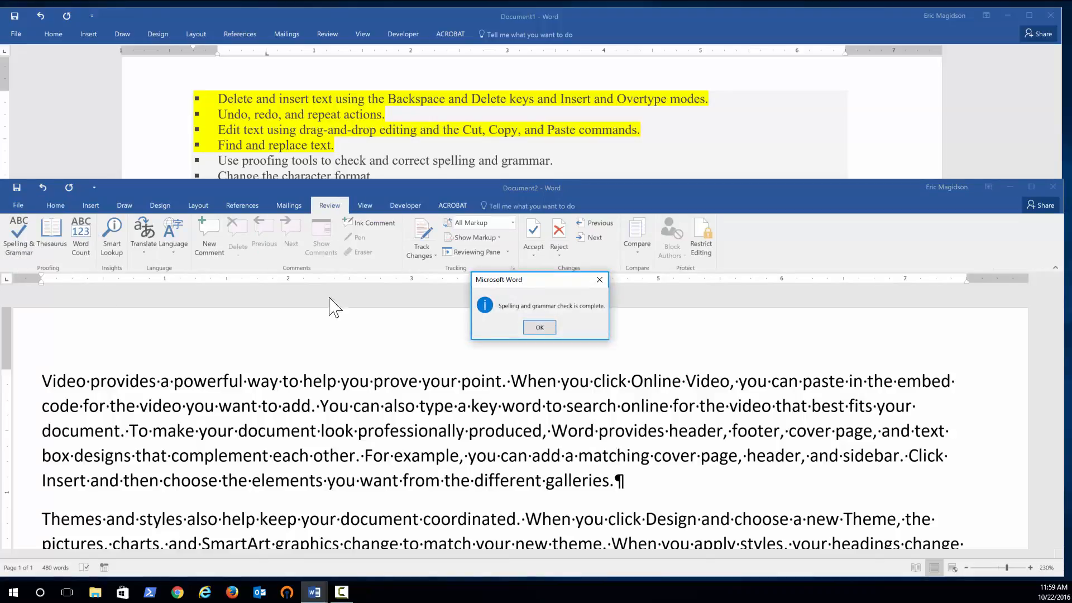
click(539, 328)
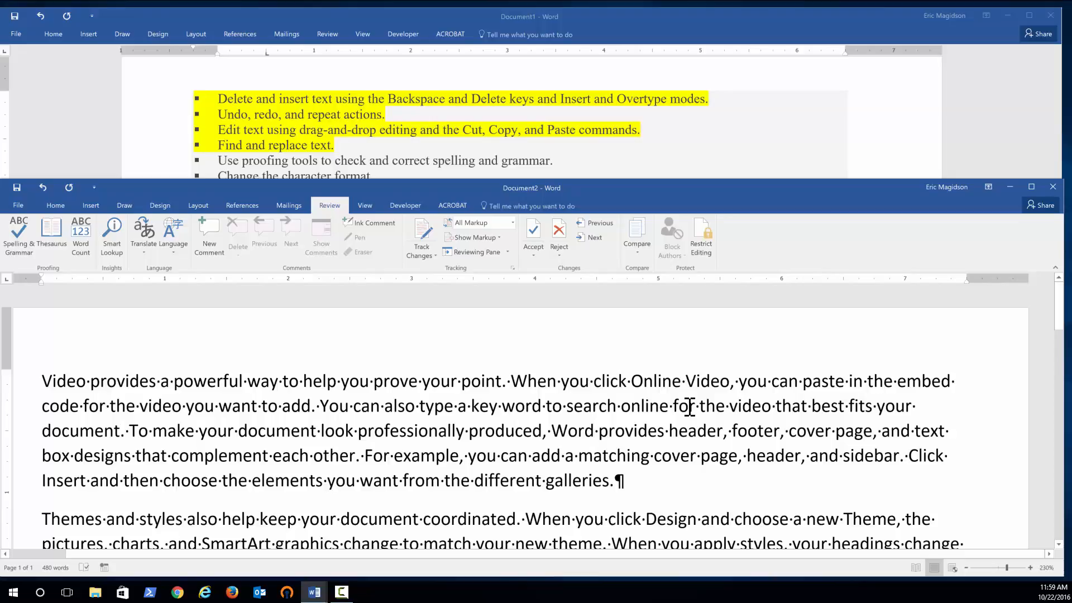
Insert a comma after 'add a' in the fourth line of the first paragraph.
scroll(687, 407, down, 15)
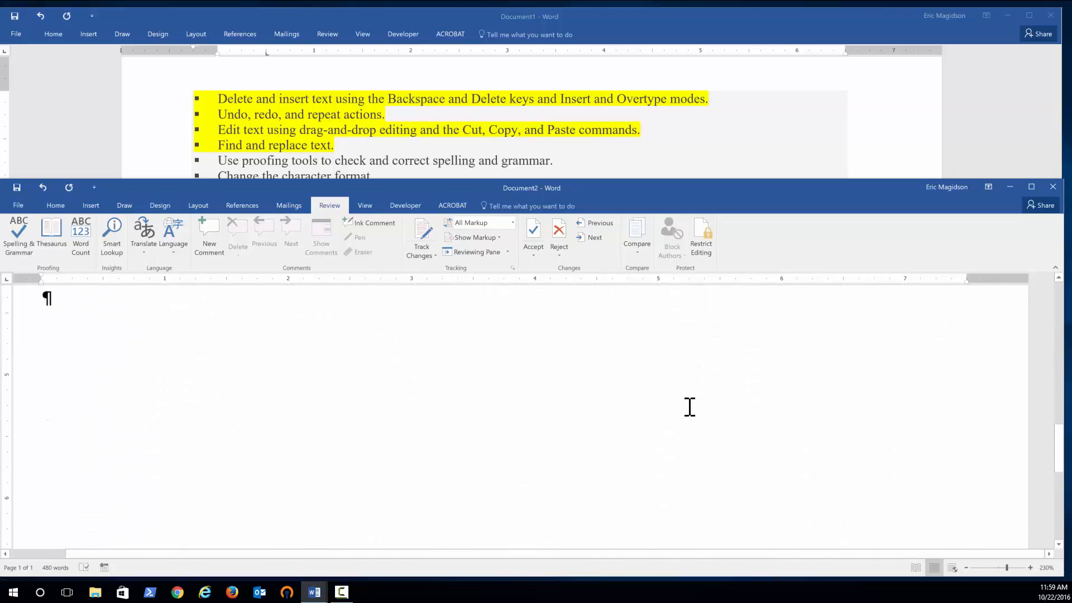
scroll(690, 408, up, 15)
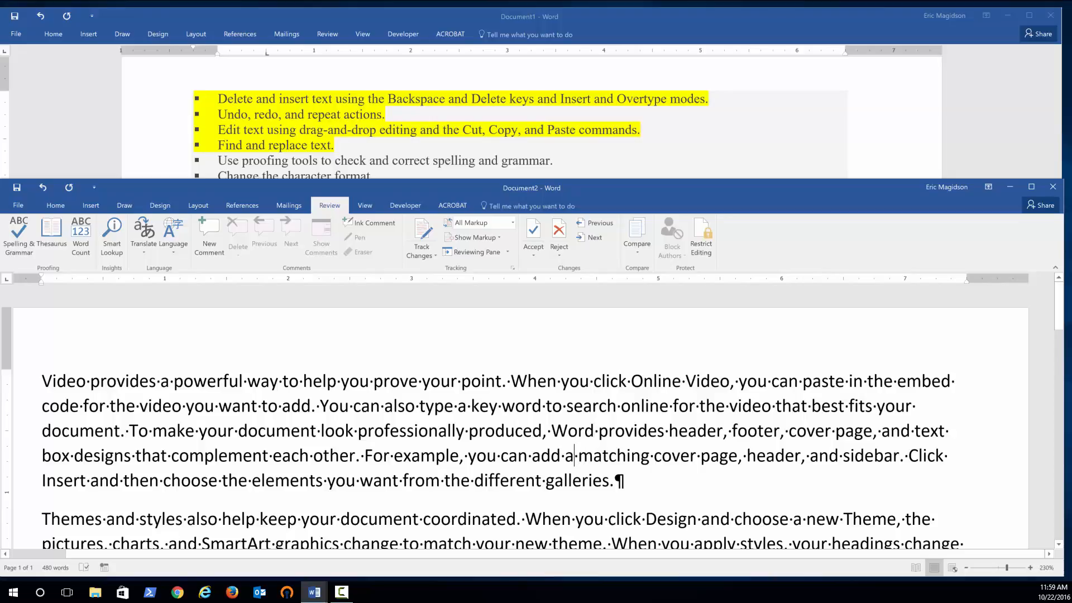
text(,)
click(610, 457)
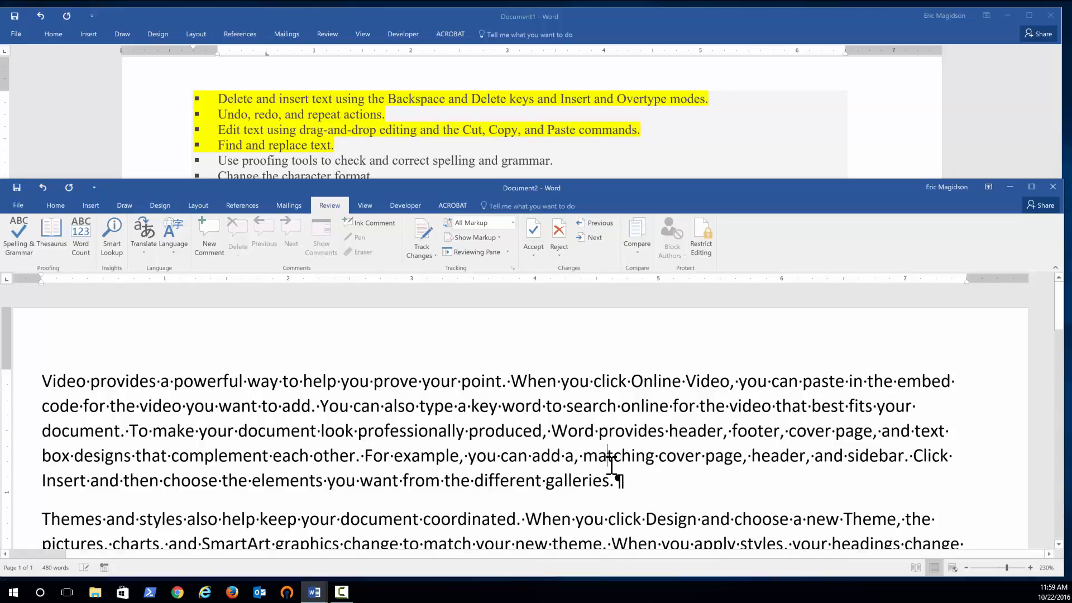
Hide the formatting marks in the practice document.
click(56, 205)
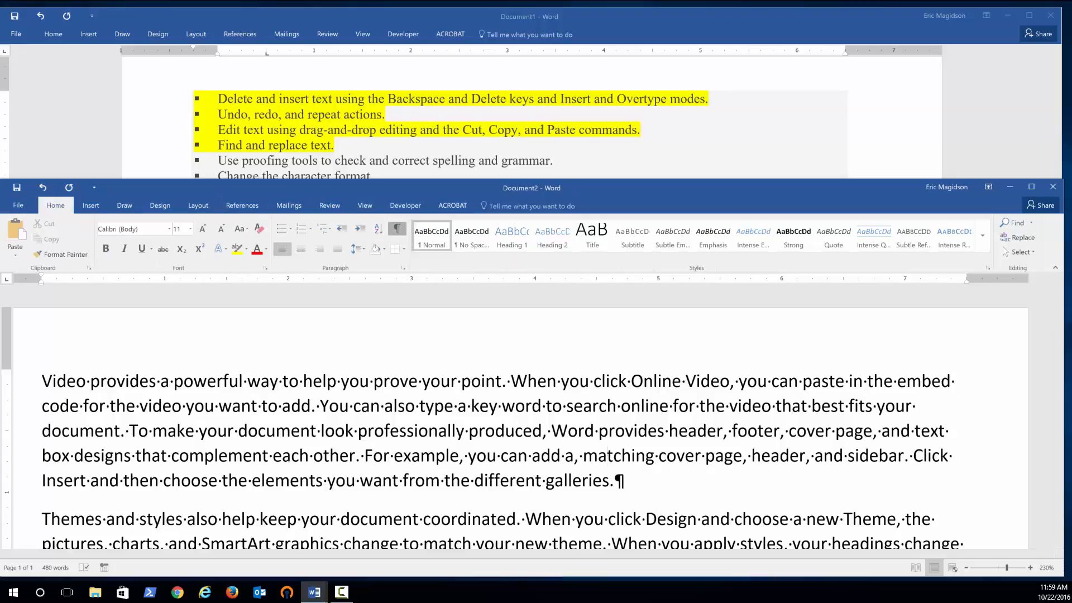
click(397, 229)
click(668, 464)
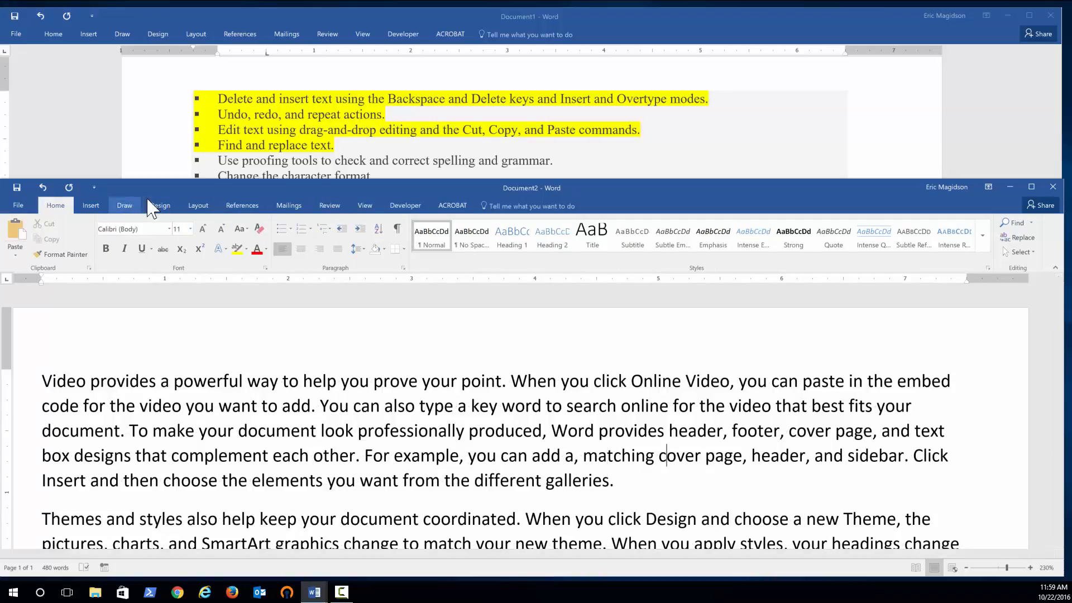
Rerun the spelling and grammar check, dismiss its completion notice, and delete the comma after 'add a'.
click(328, 213)
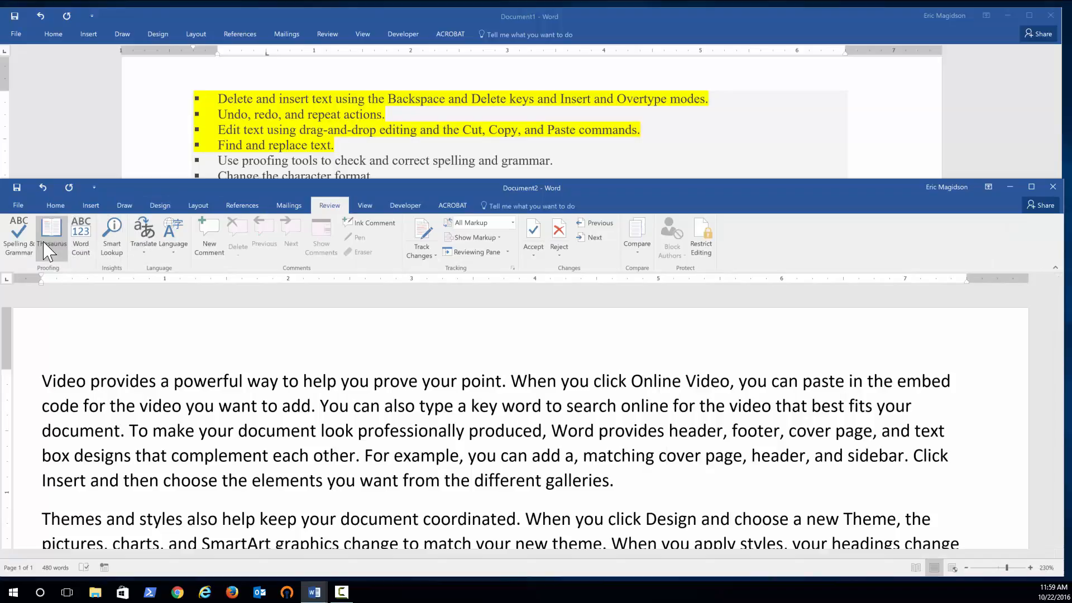
click(19, 235)
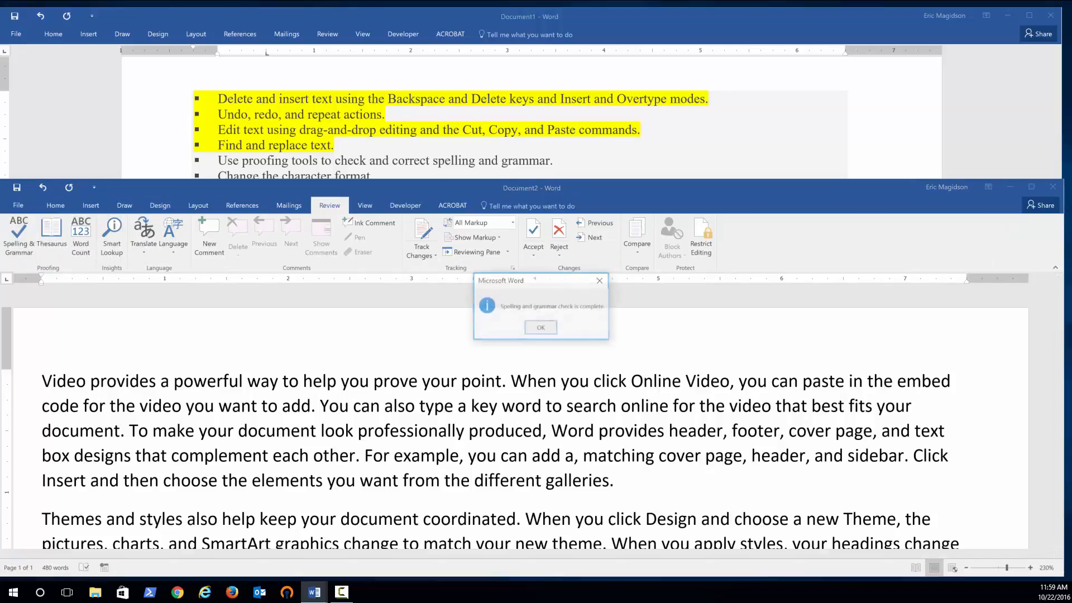
click(540, 327)
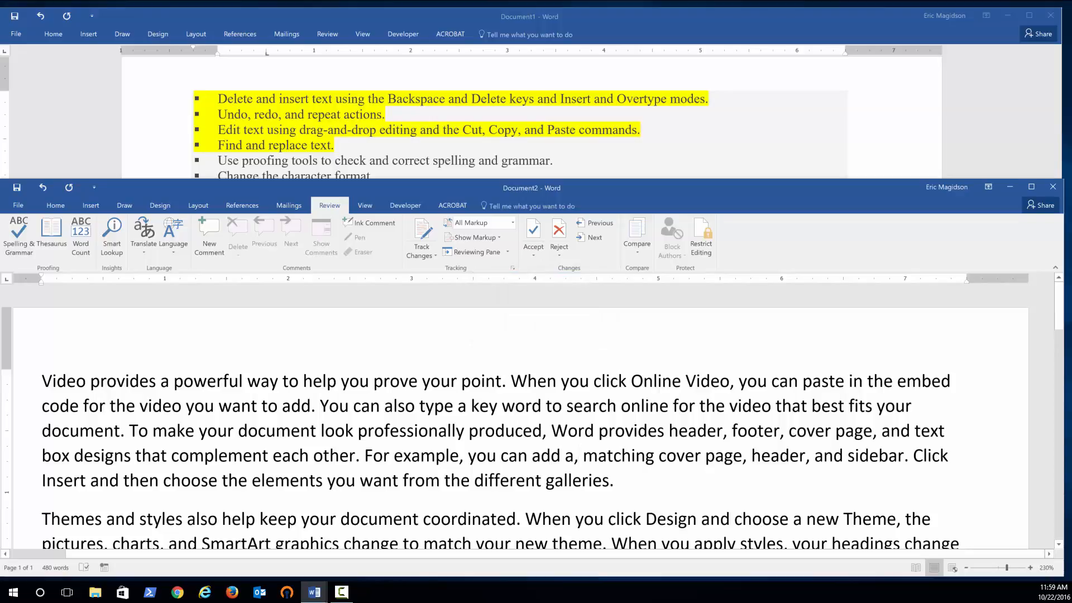
key(BackSpace)
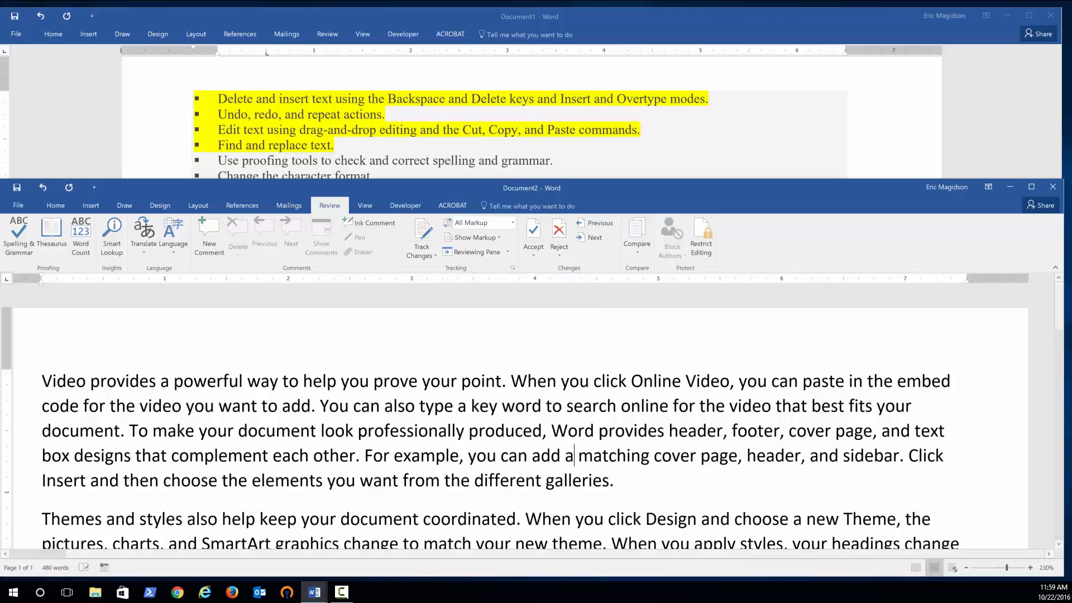
Highlight the lesson item 'Use proofing tools to check and correct spelling and grammar.' in yellow.
click(476, 161)
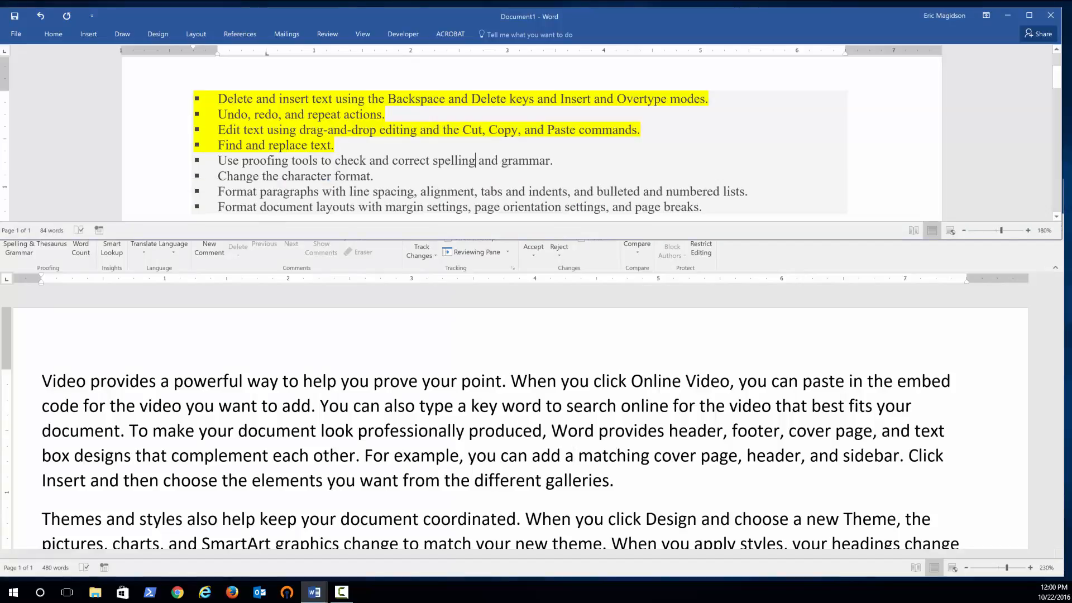
drag(554, 161, 219, 161)
click(53, 34)
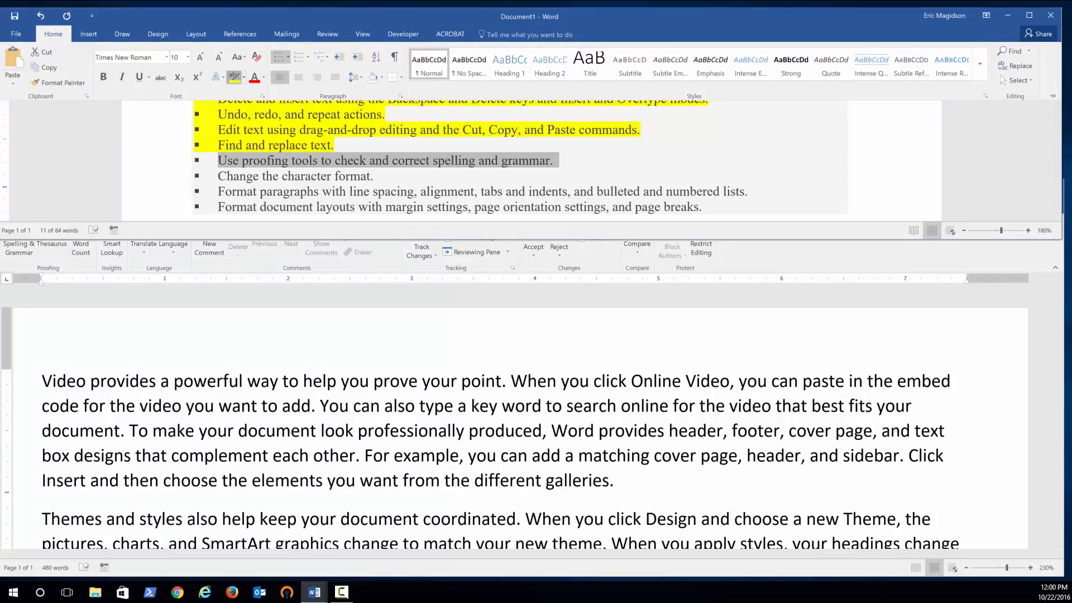
click(234, 77)
click(617, 163)
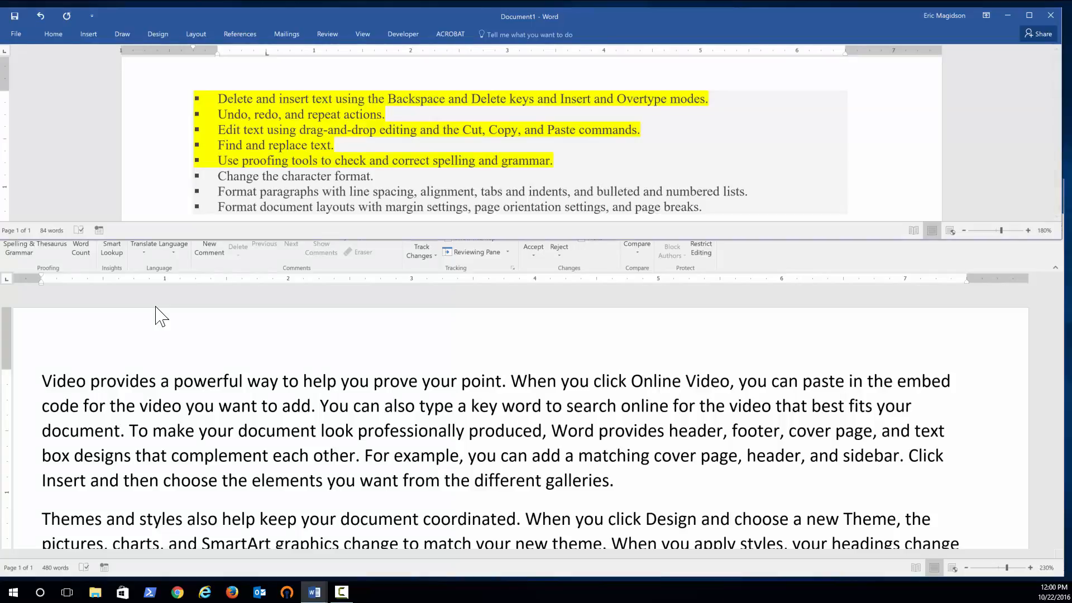
Make the letters 'pow' at the start of 'powerful' red and italic.
click(192, 384)
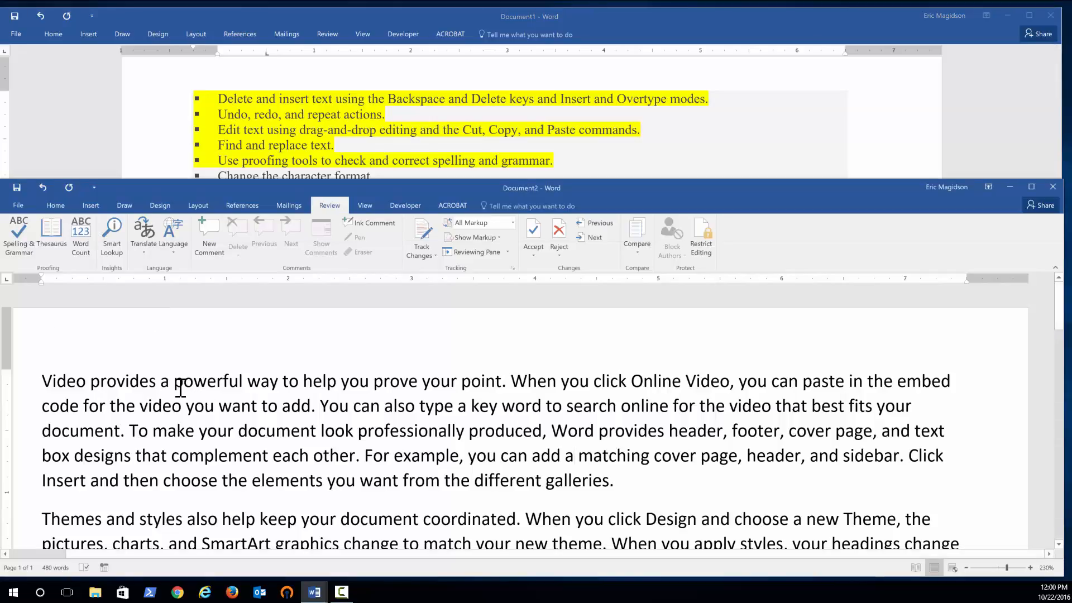
click(55, 205)
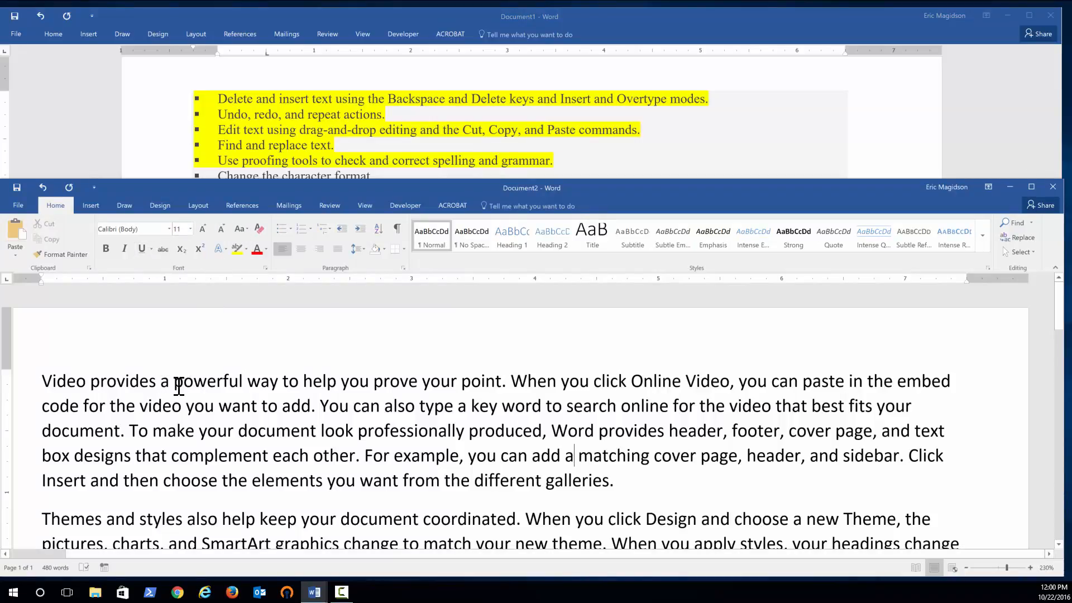
drag(173, 385, 203, 384)
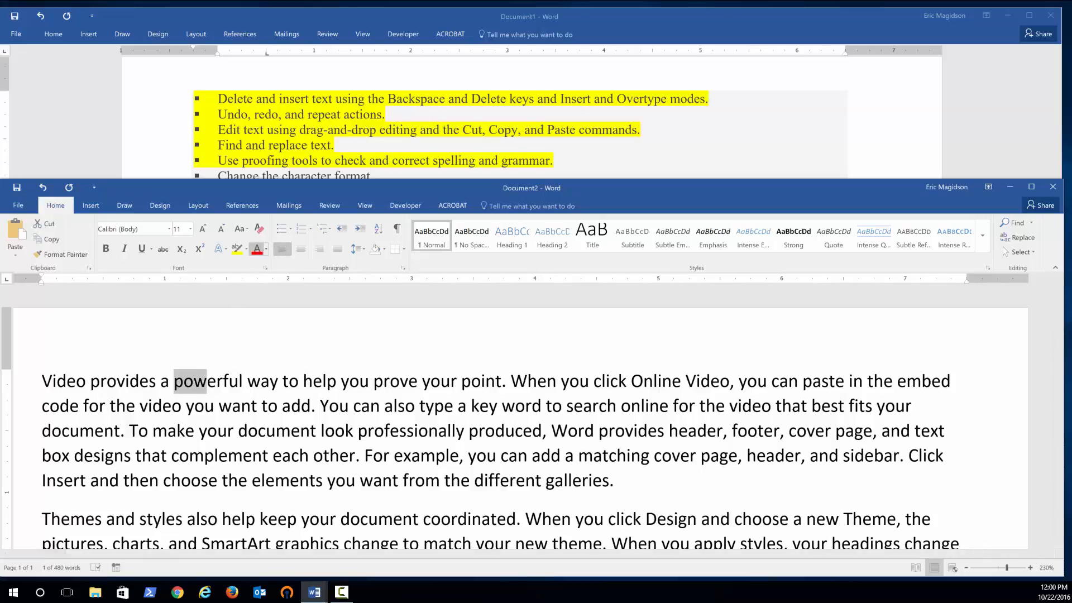
click(256, 248)
click(125, 249)
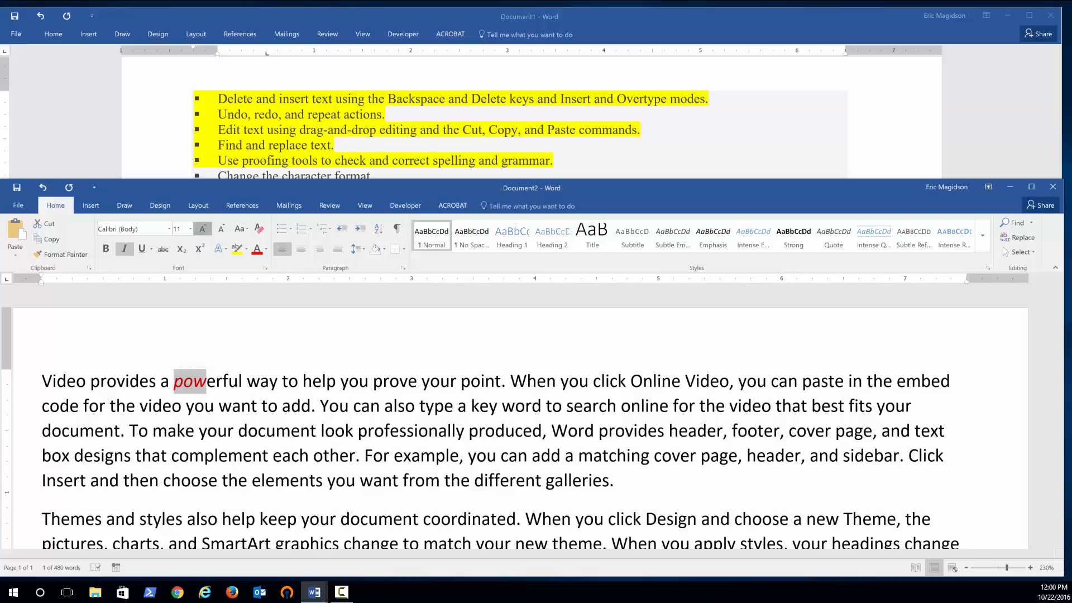
Enlarge 'pow' to 16 pt and change its font to Algerian.
click(201, 230)
click(201, 229)
click(201, 229)
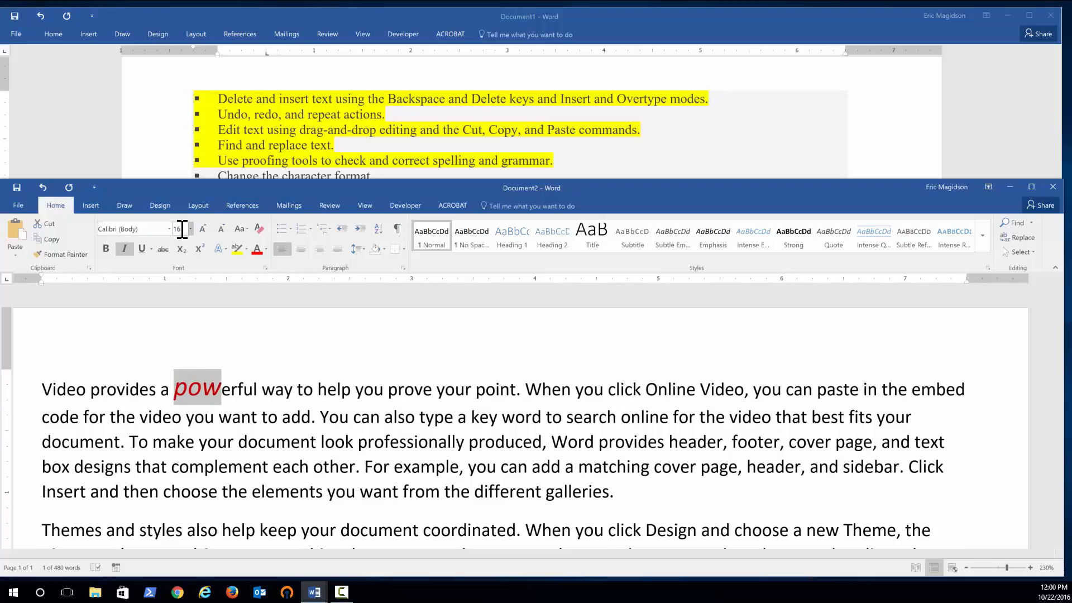
click(169, 229)
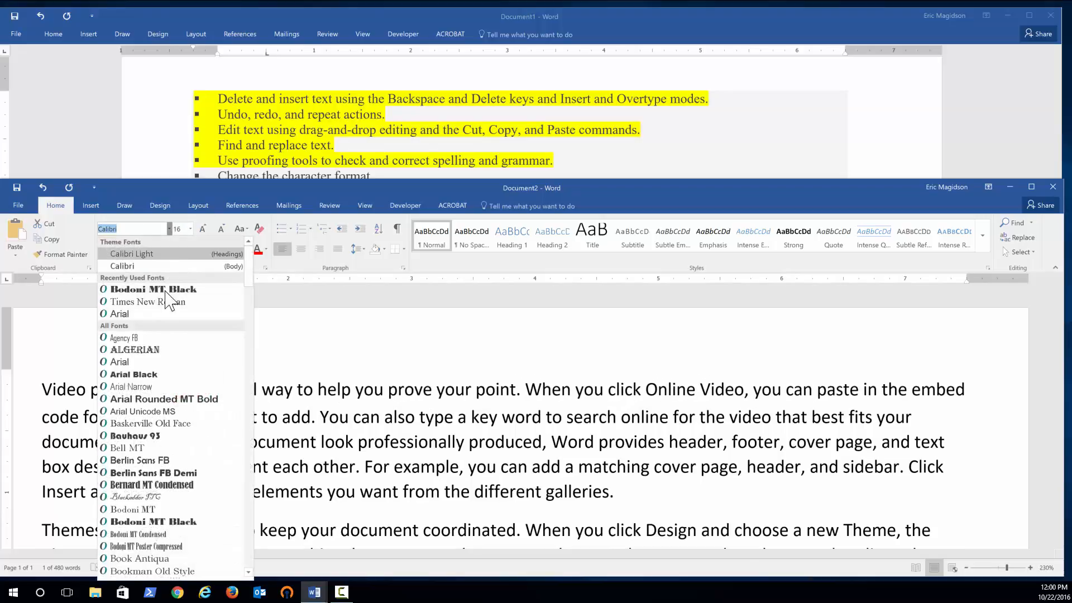
click(135, 350)
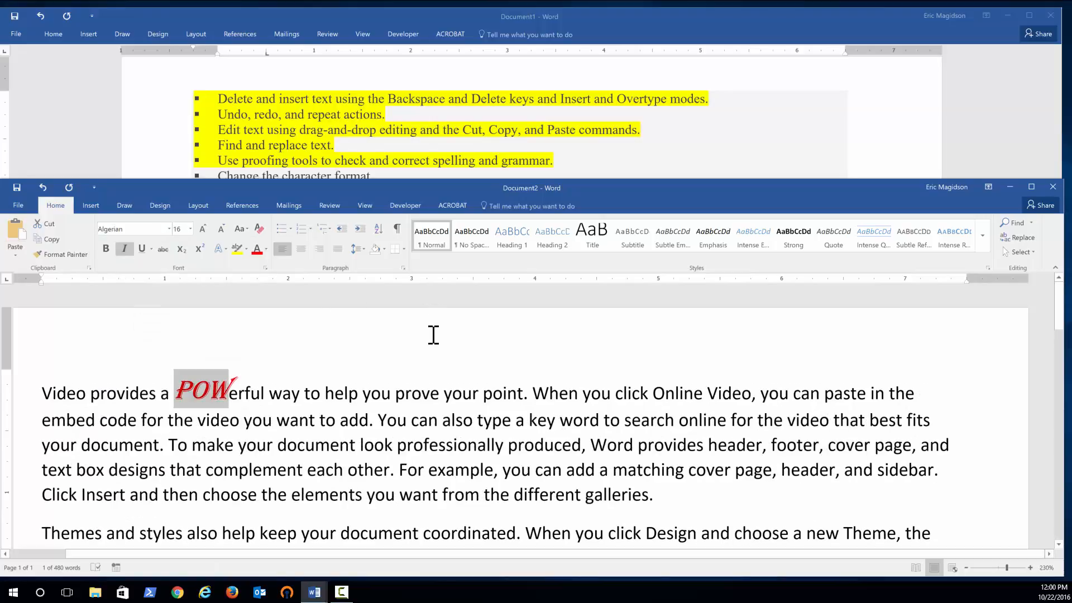
click(430, 392)
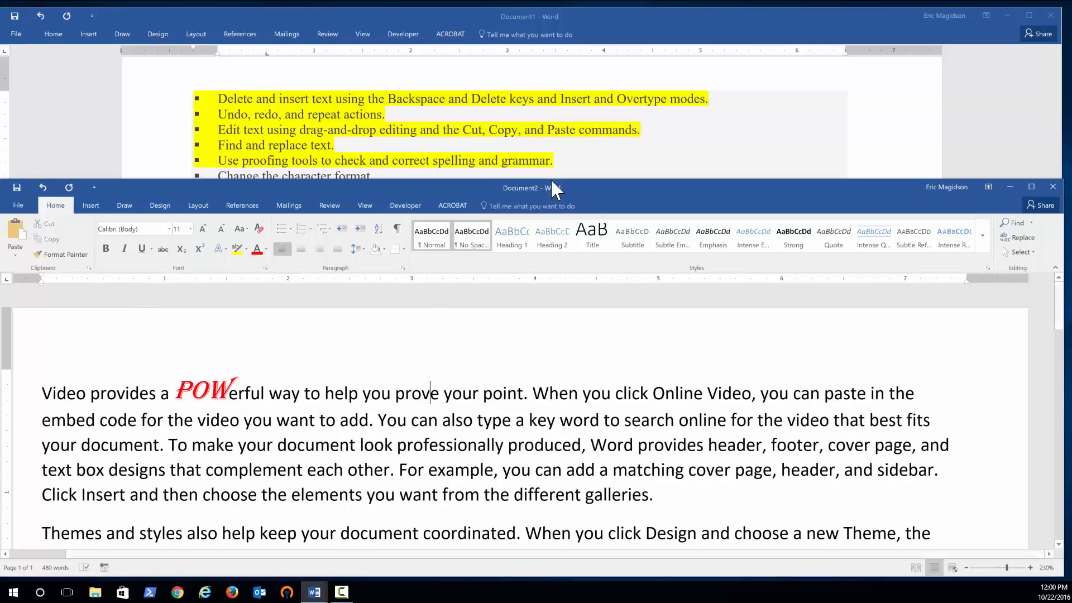
Highlight the lesson item 'Change the character format.' in yellow.
scroll(707, 112, down, 1)
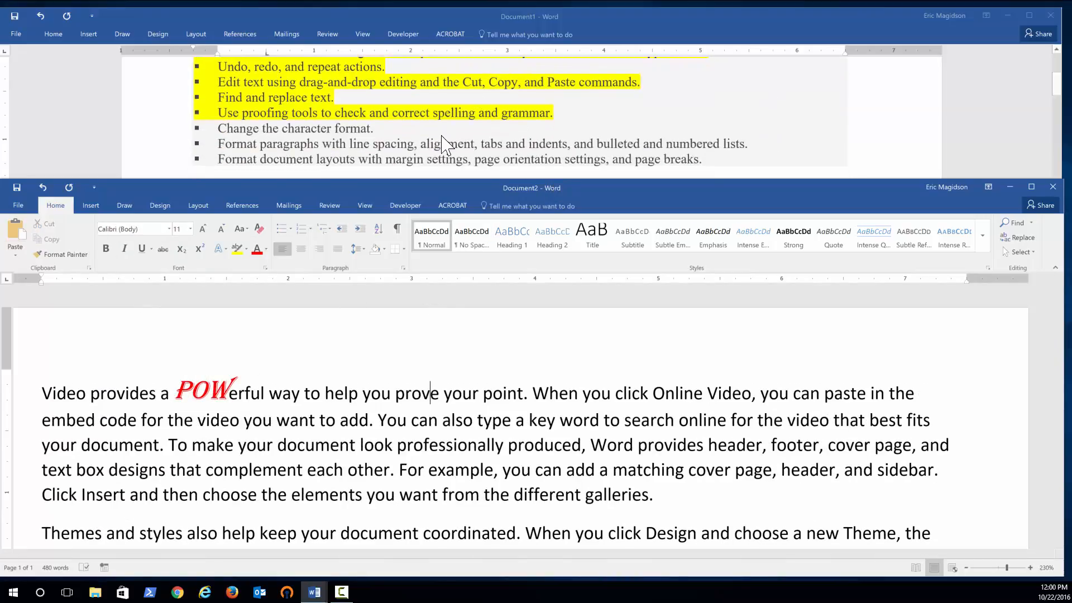
click(379, 129)
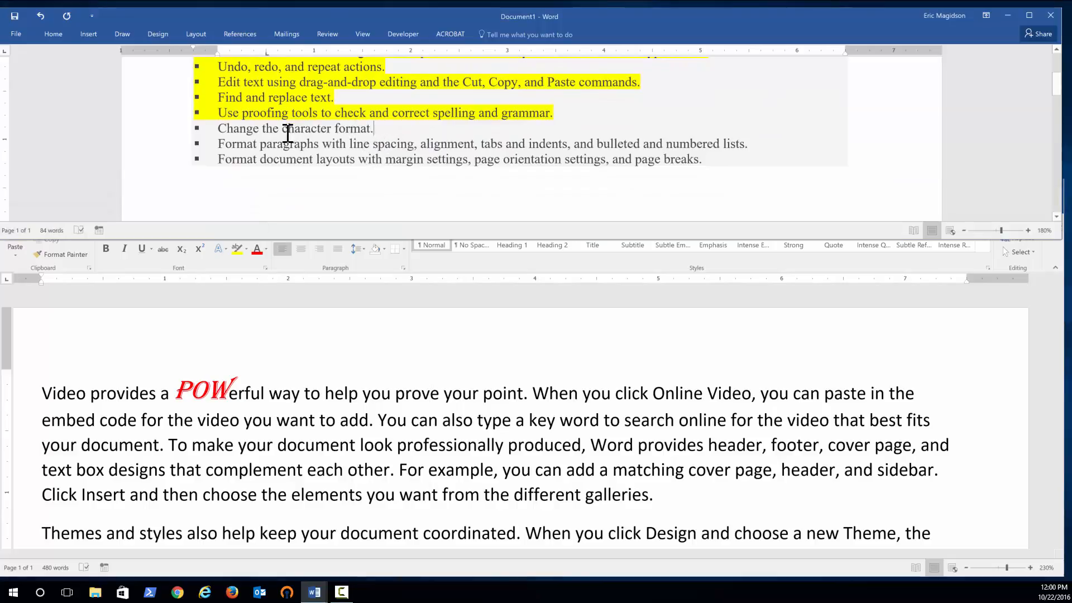
shift+click(215, 130)
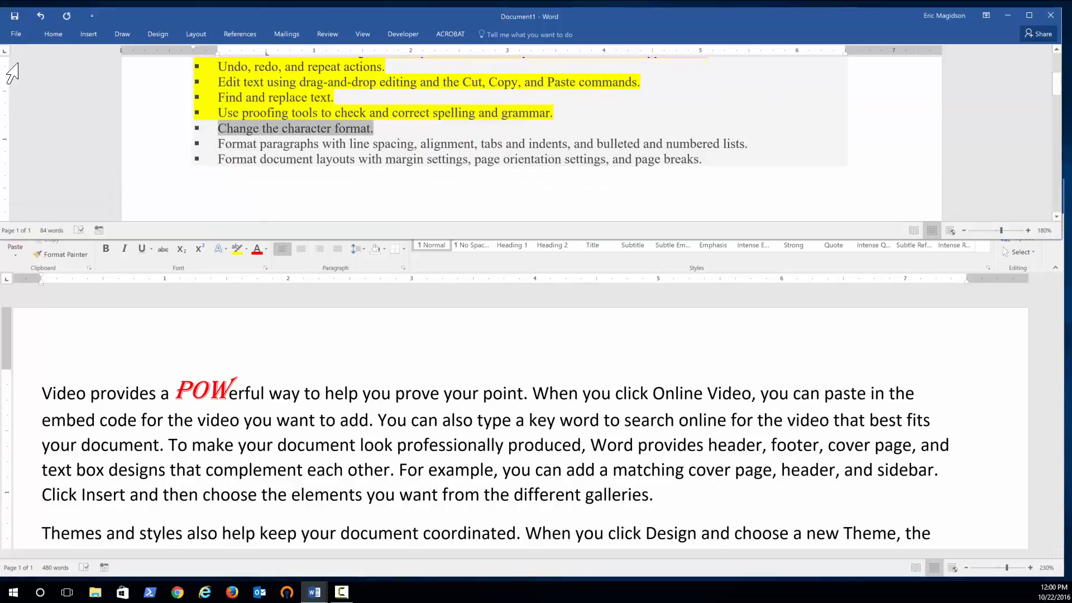
click(56, 35)
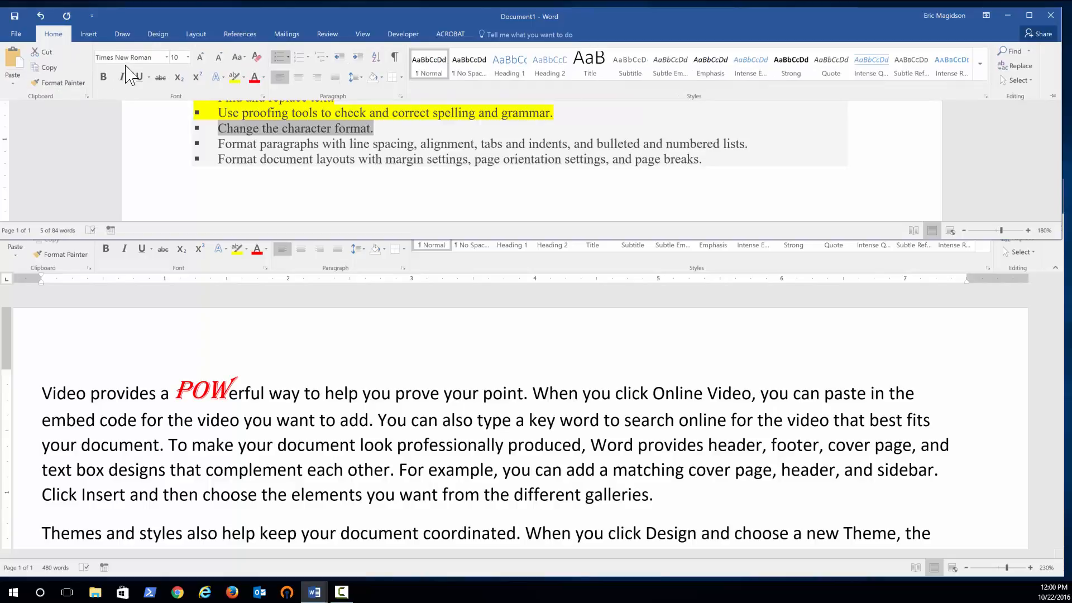
click(234, 77)
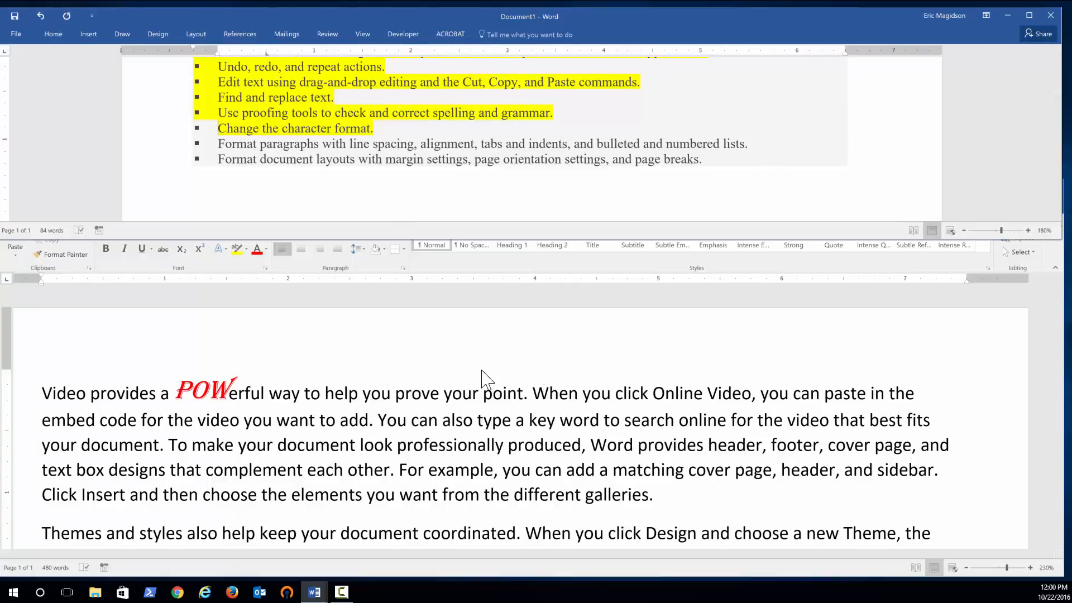
Below the first paragraph, add the lines Apples, Milk, Eggs and Soy as a simple list.
scroll(664, 391, down, 2)
click(664, 382)
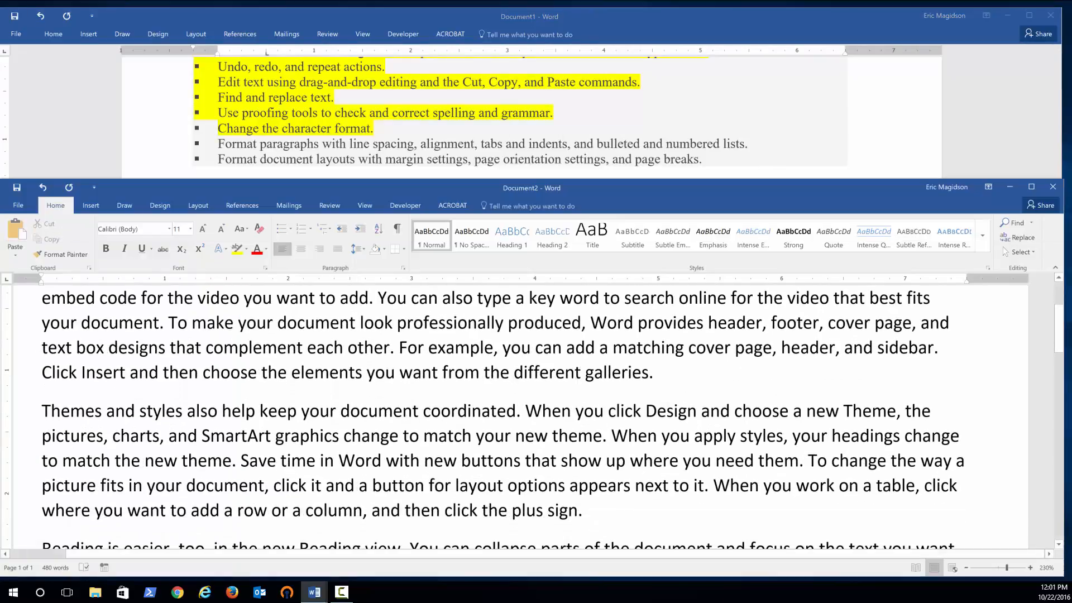
key(Return)
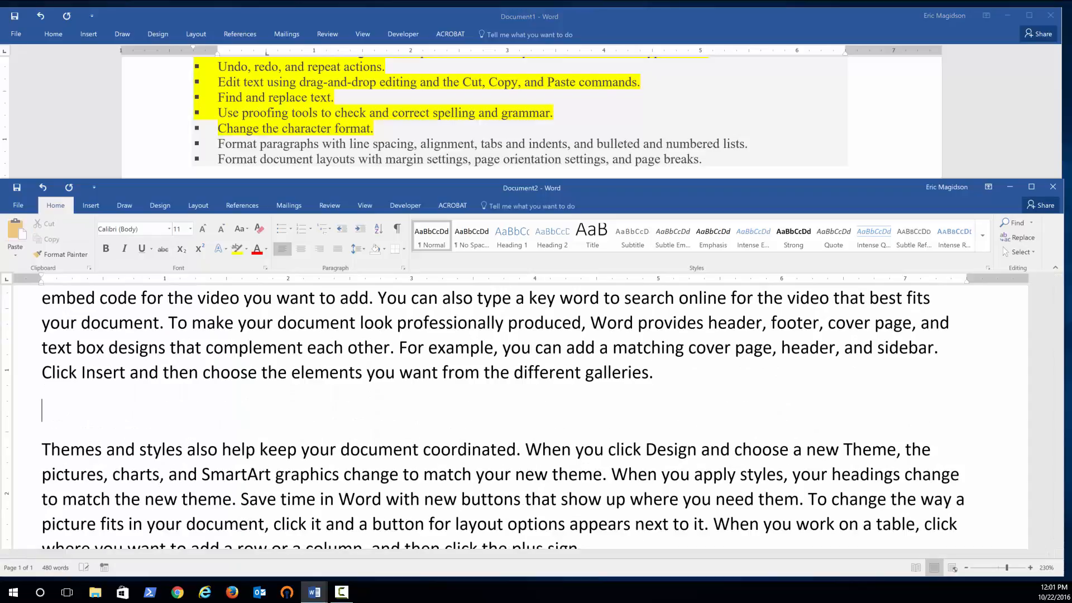
text(Apples)
key(Return)
text(Mil)
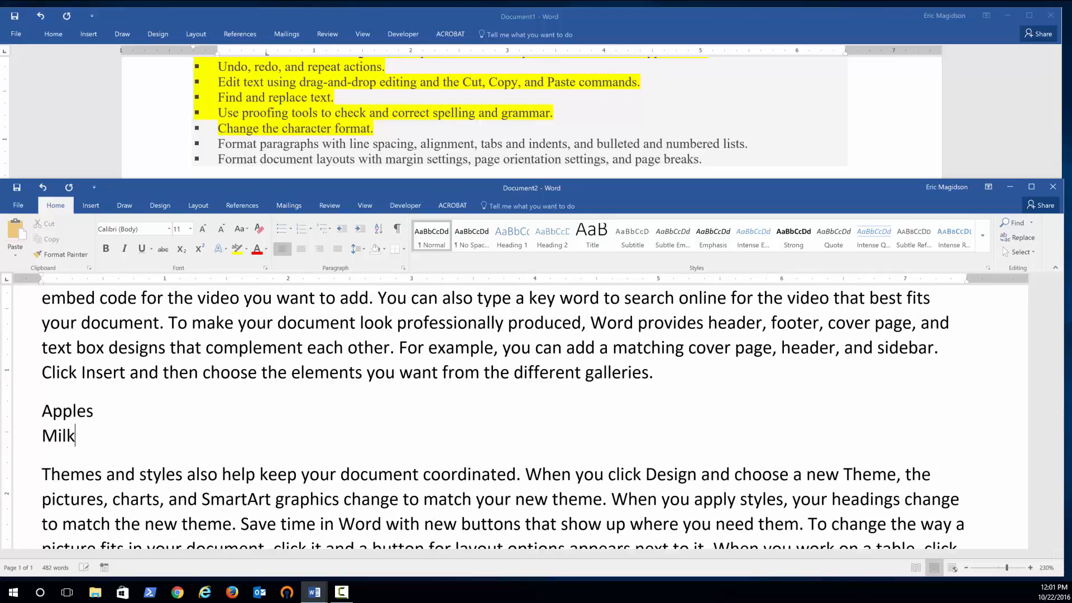
text(k)
key(Return)
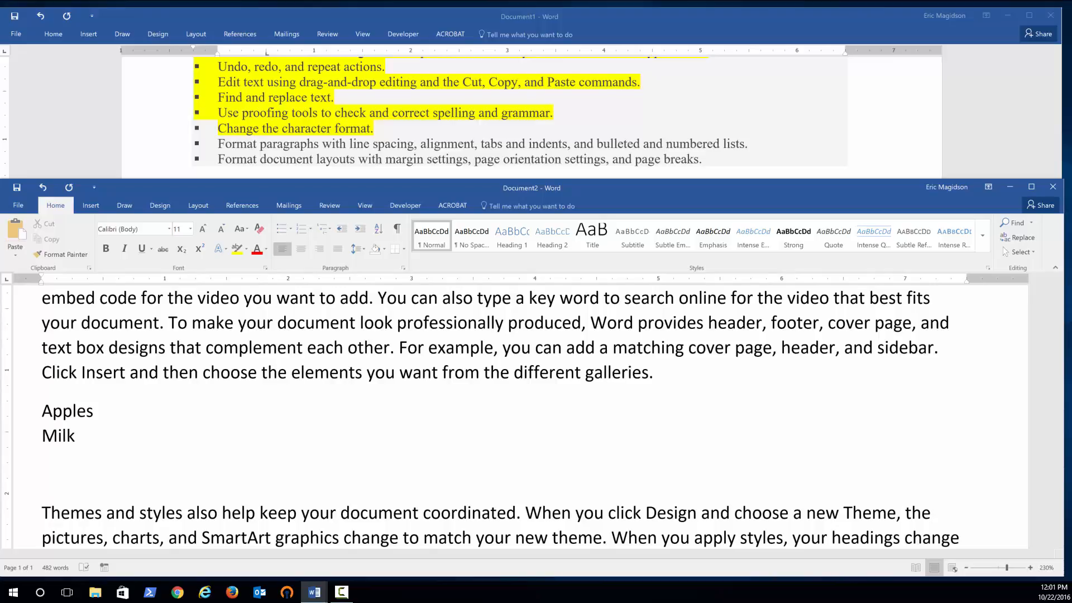
text(Eggs)
key(Return)
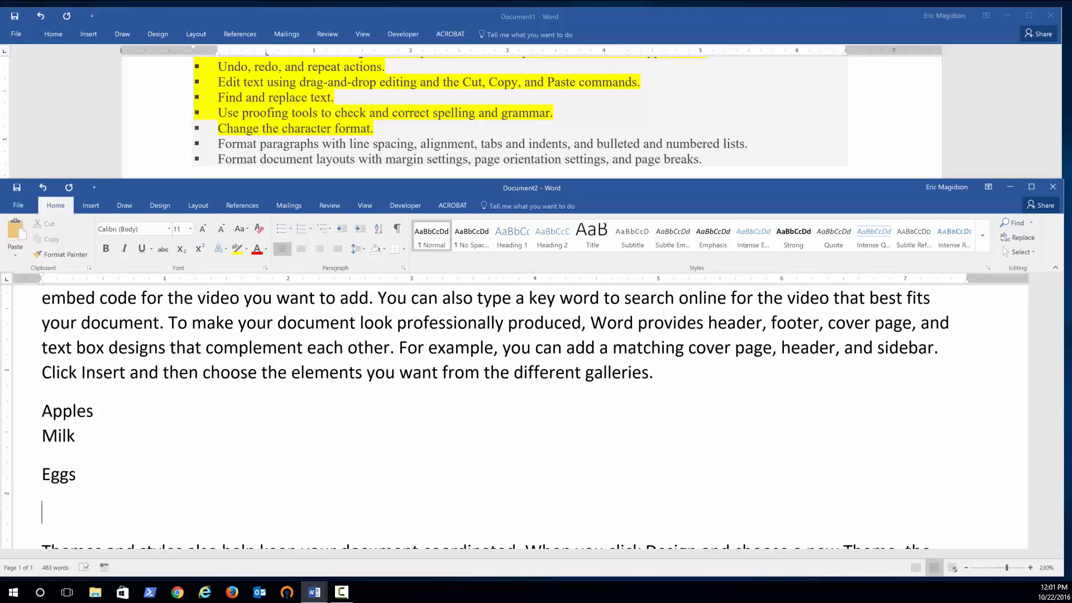
text(Soy)
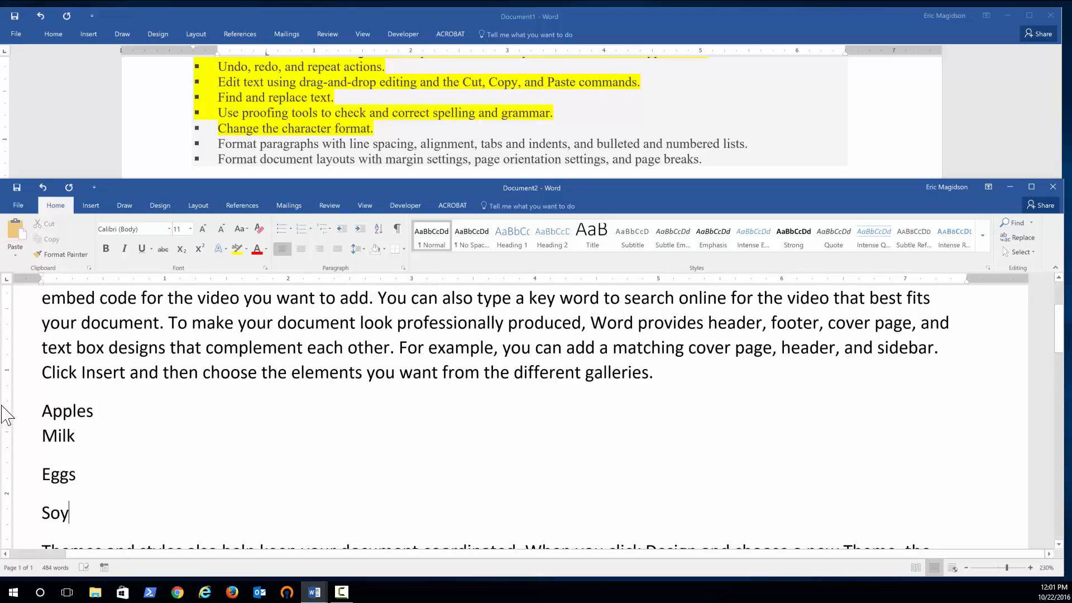
Format the four grocery items as a bulleted list.
drag(40, 409, 94, 504)
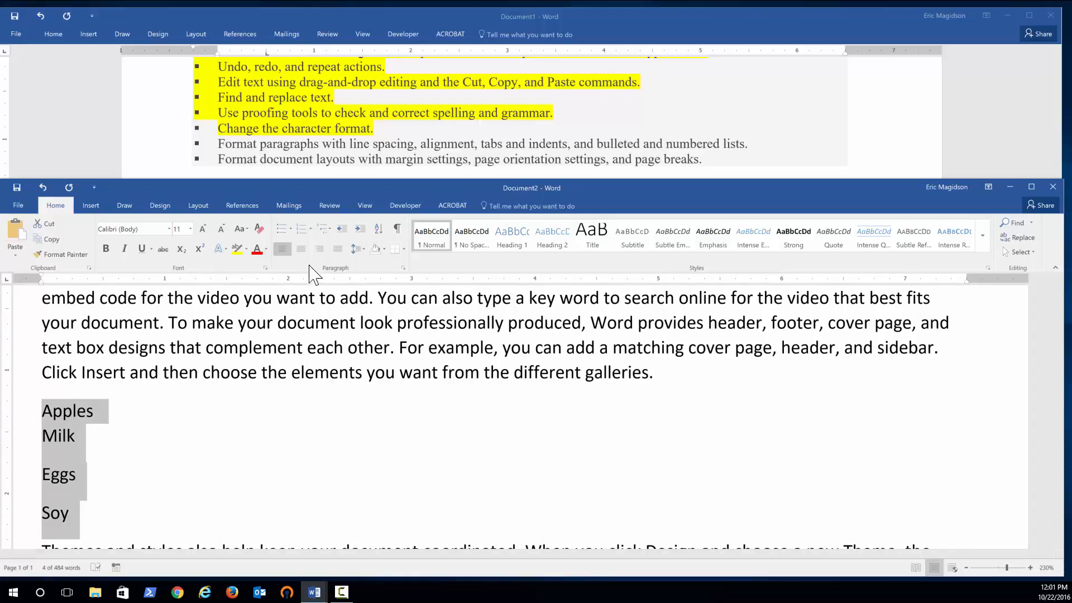
click(282, 230)
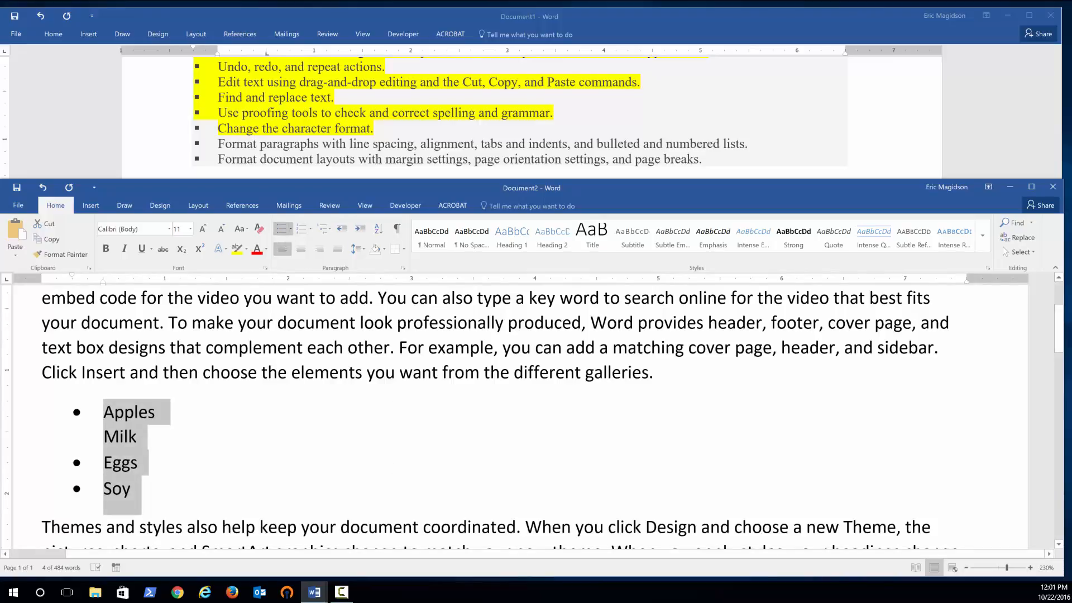
Show formatting marks and make Milk its own bulleted paragraph instead of a line break after Apples.
click(138, 437)
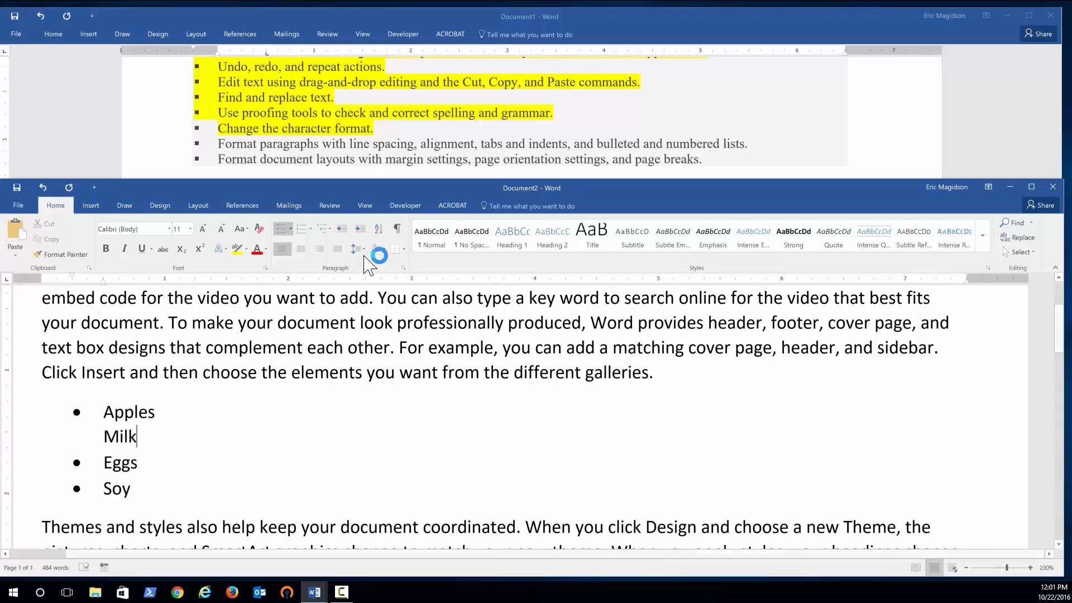
click(398, 229)
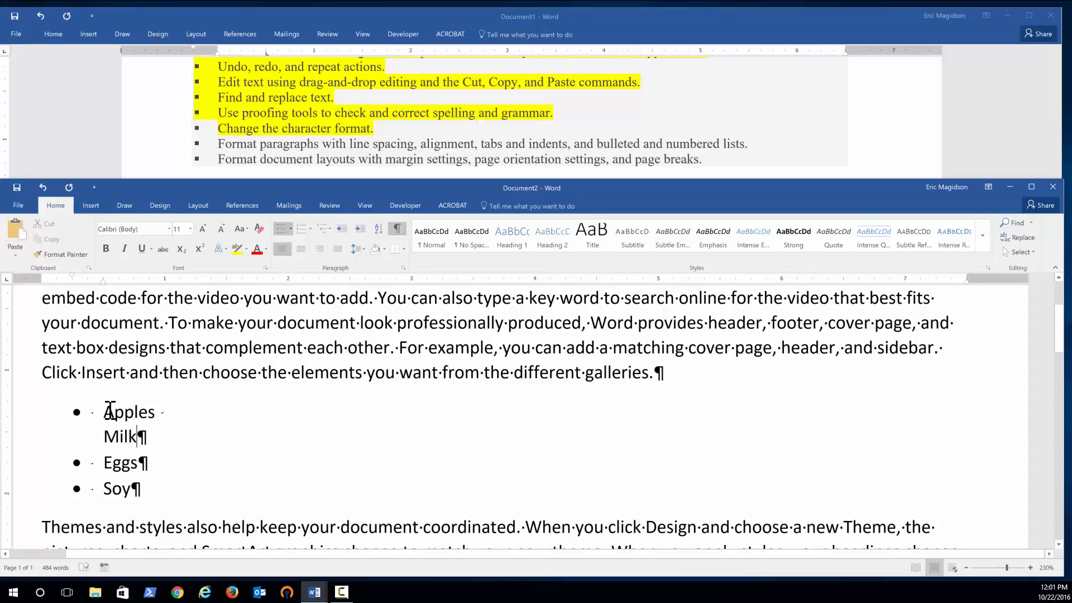
click(165, 412)
key(Delete)
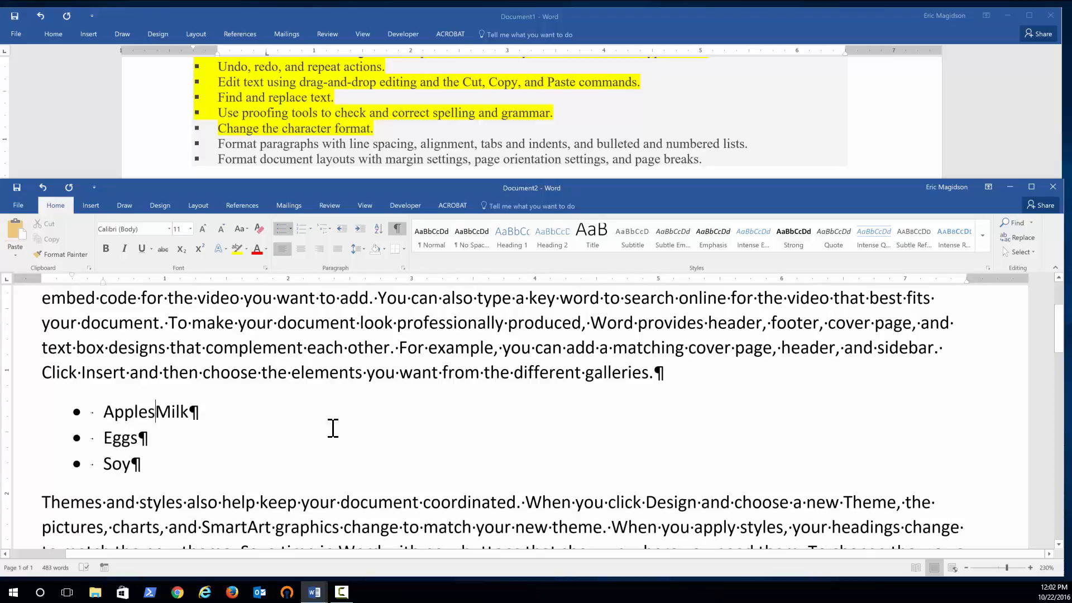
key(Return)
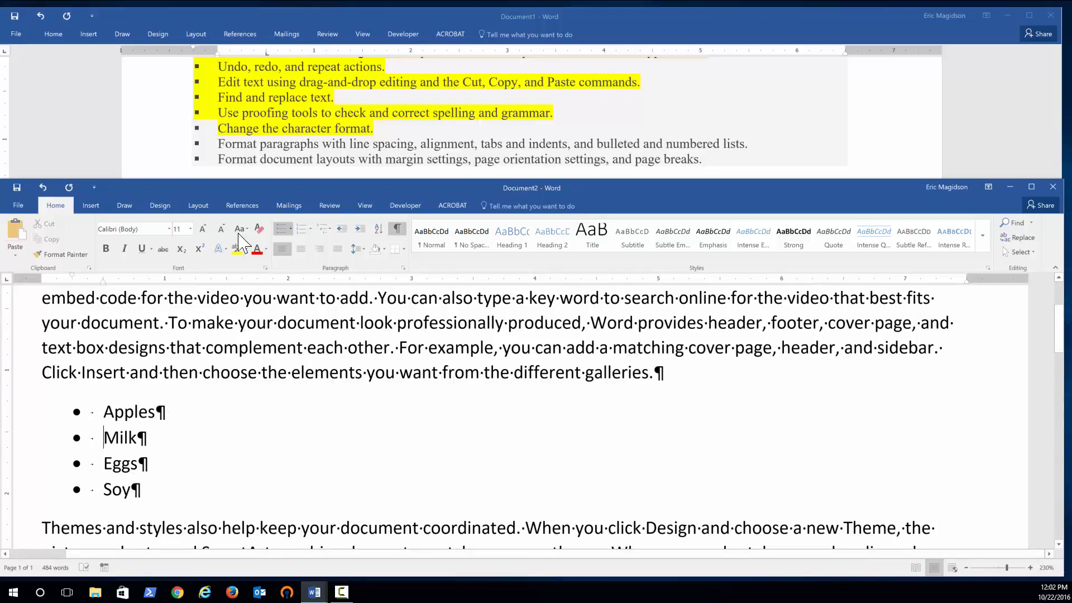
Convert the grocery list to a numbered list.
drag(132, 489, 87, 411)
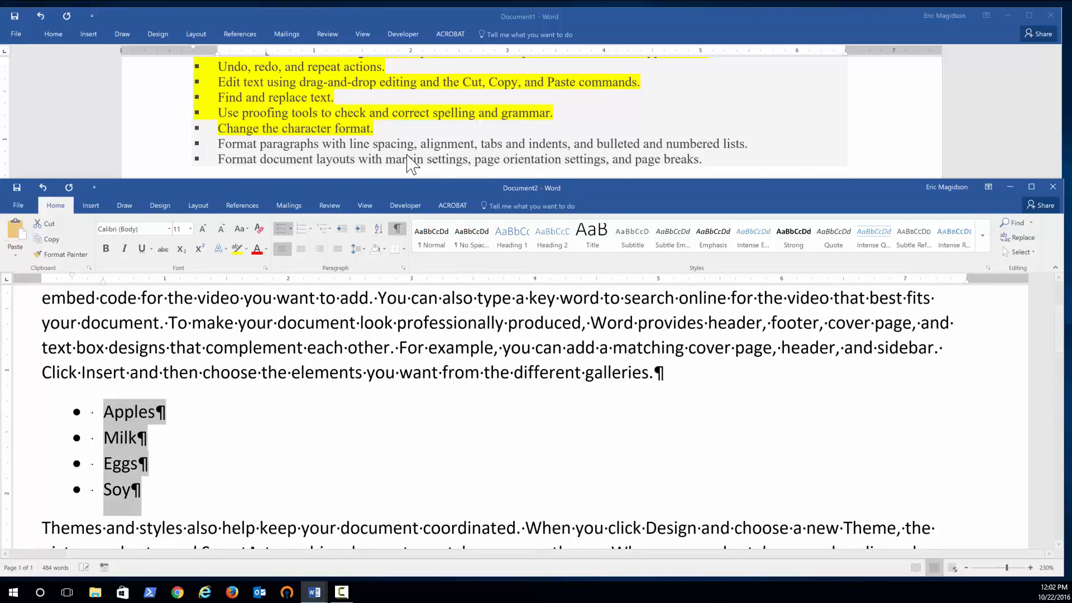
click(302, 229)
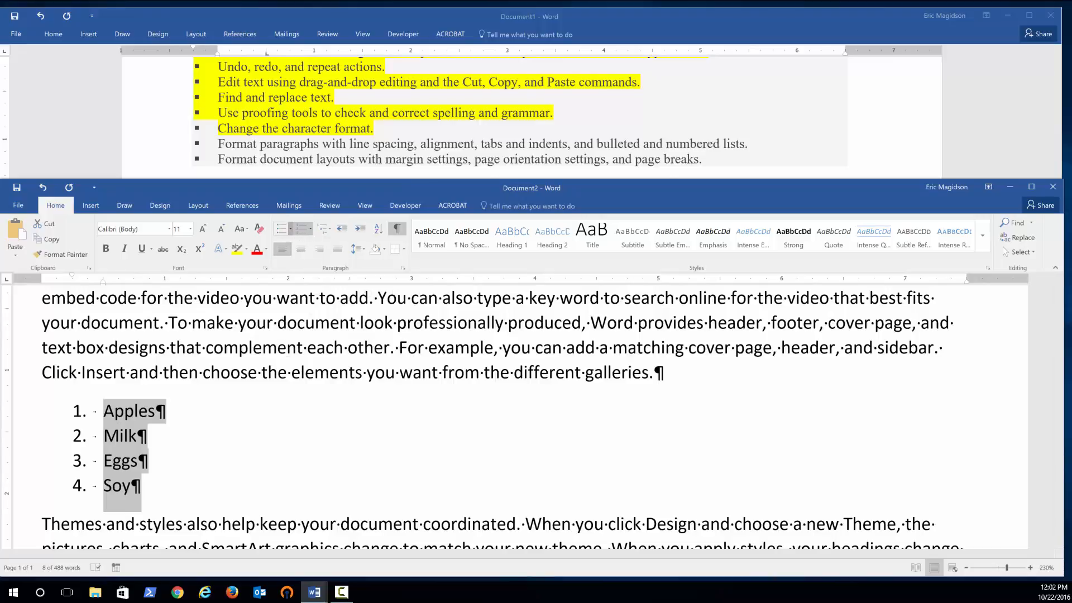
click(291, 229)
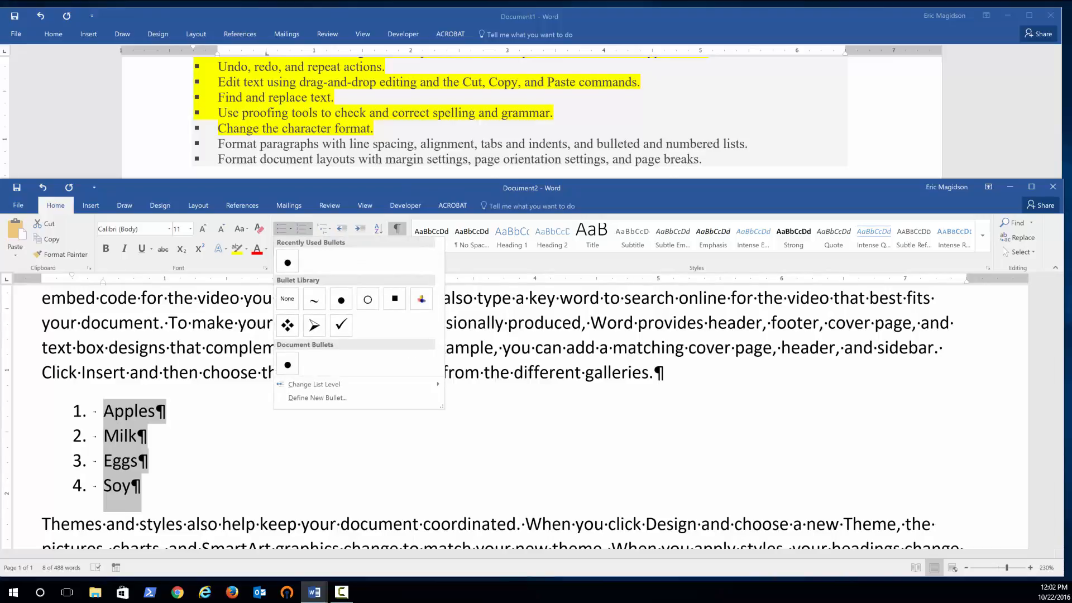
click(310, 229)
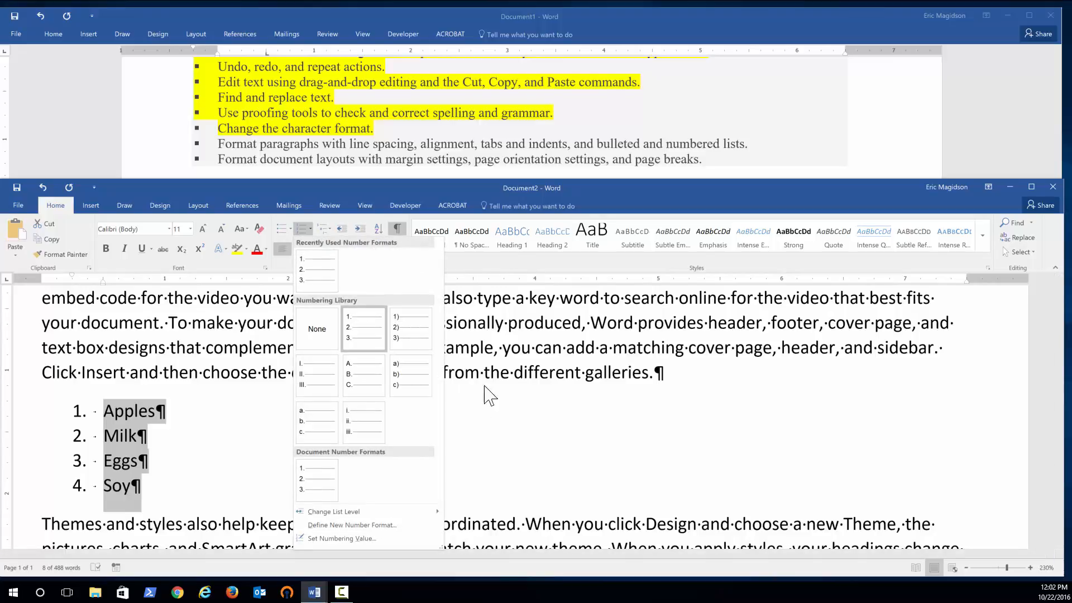
click(567, 447)
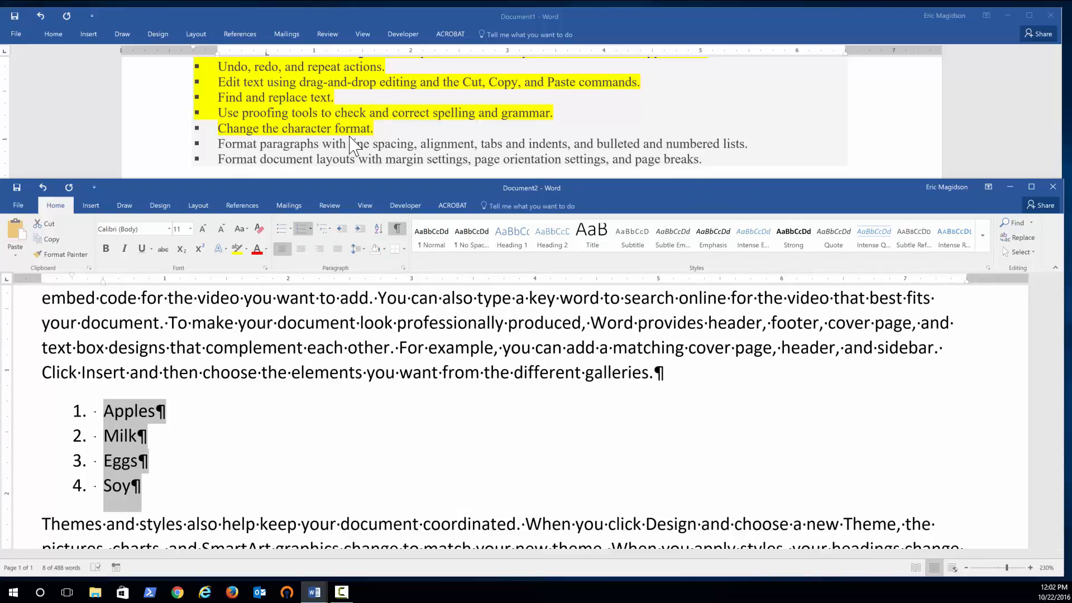
Set the line spacing of the first paragraph to 2.0.
scroll(334, 435, up, 2)
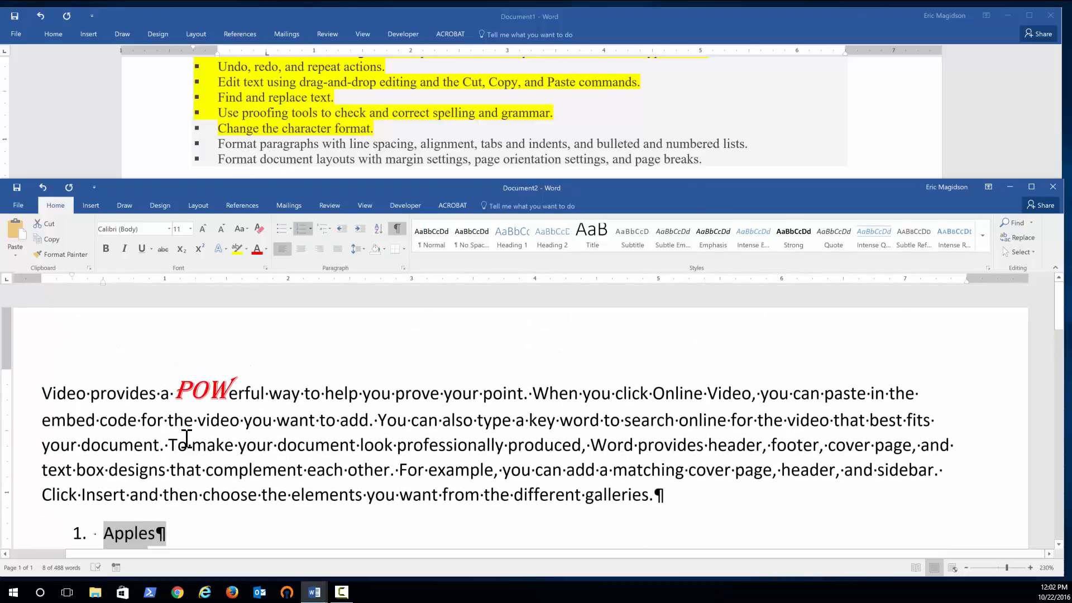
triple_click(109, 393)
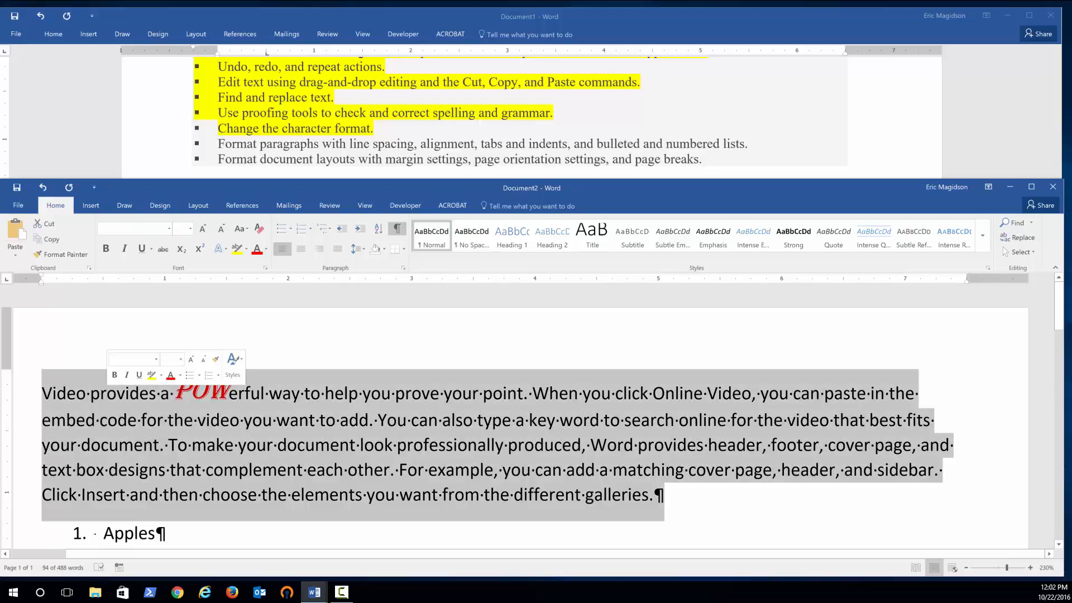
click(358, 249)
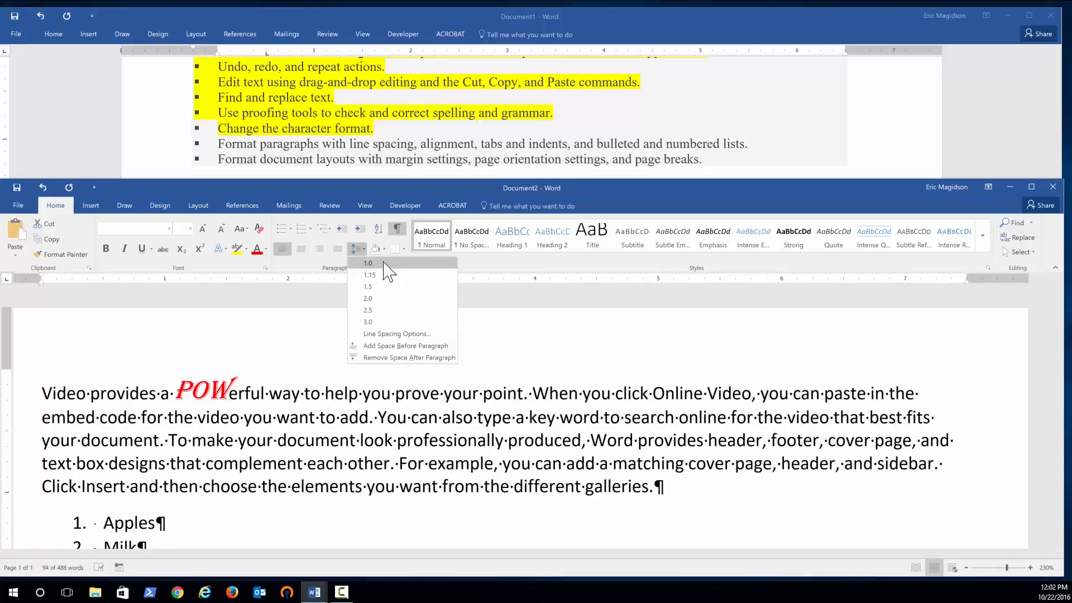
click(391, 298)
scroll(545, 405, down, 3)
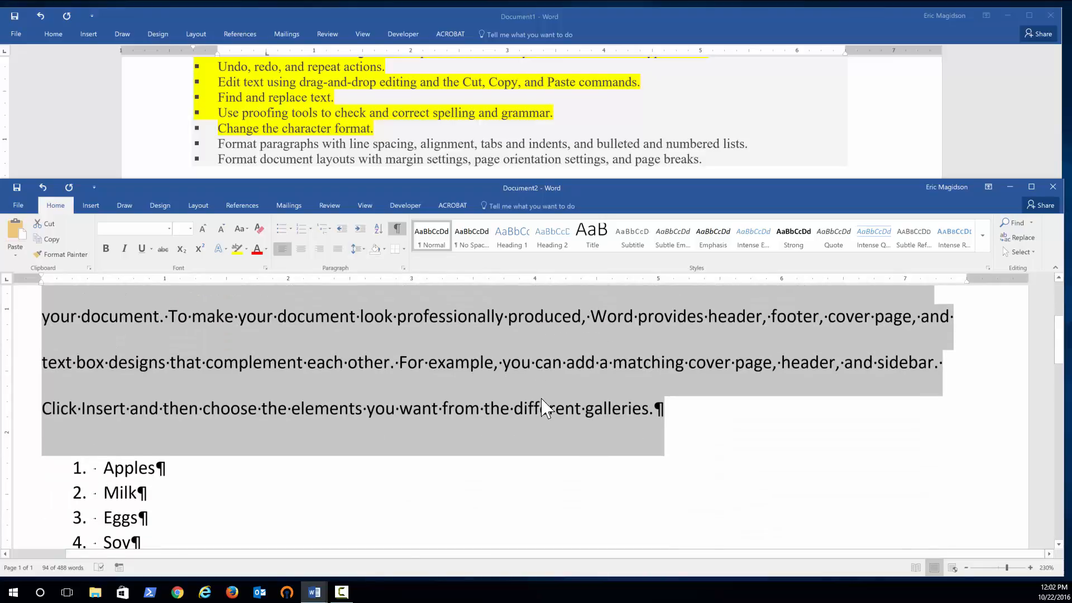
scroll(545, 408, up, 2)
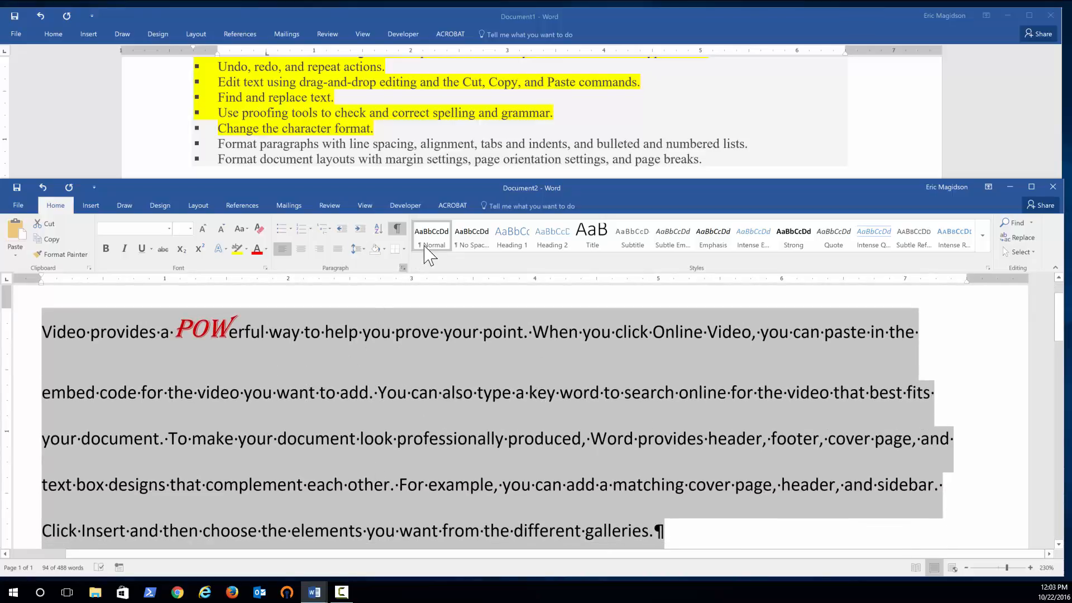
click(357, 250)
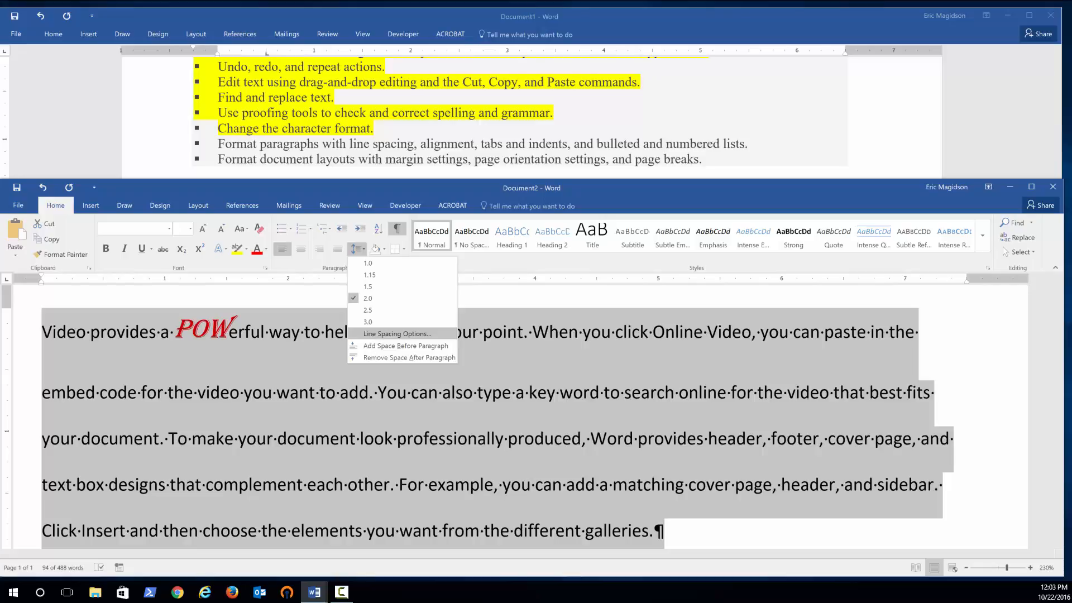
click(368, 334)
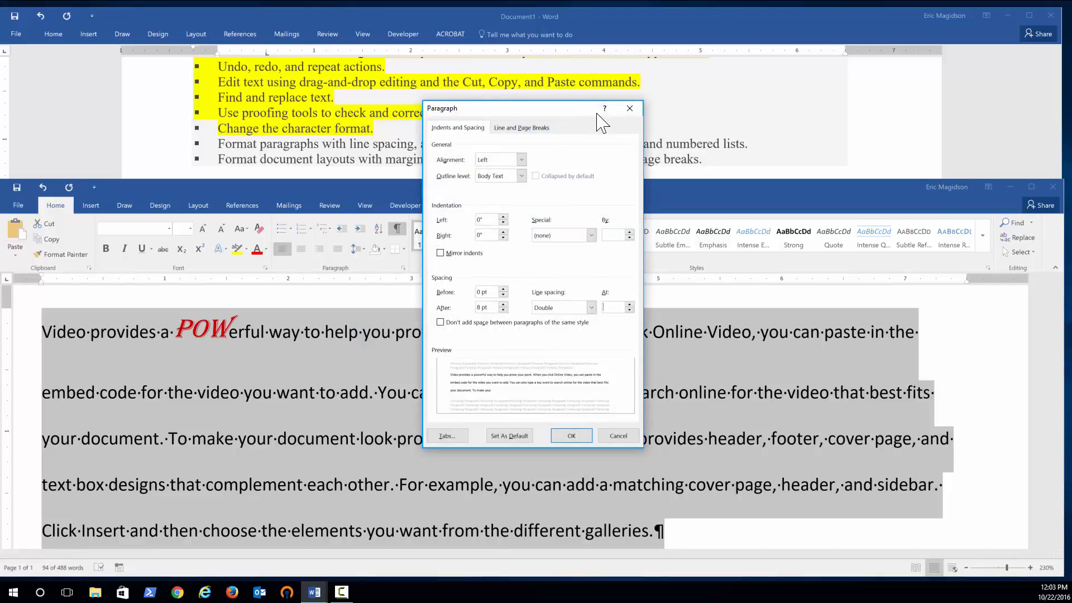
click(633, 110)
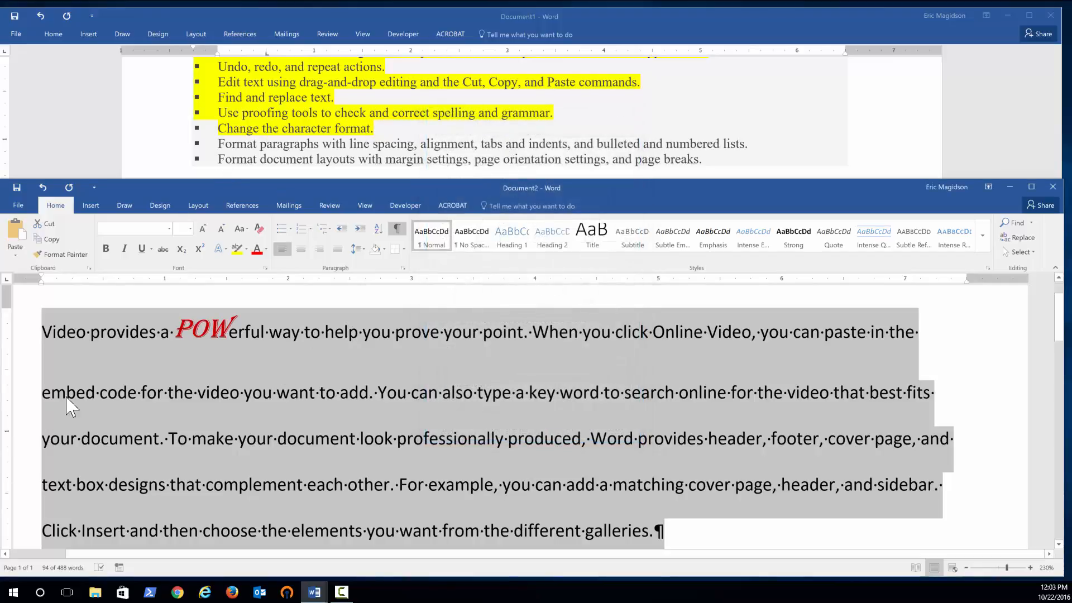
Indent the first line of the first paragraph with a tab.
click(93, 363)
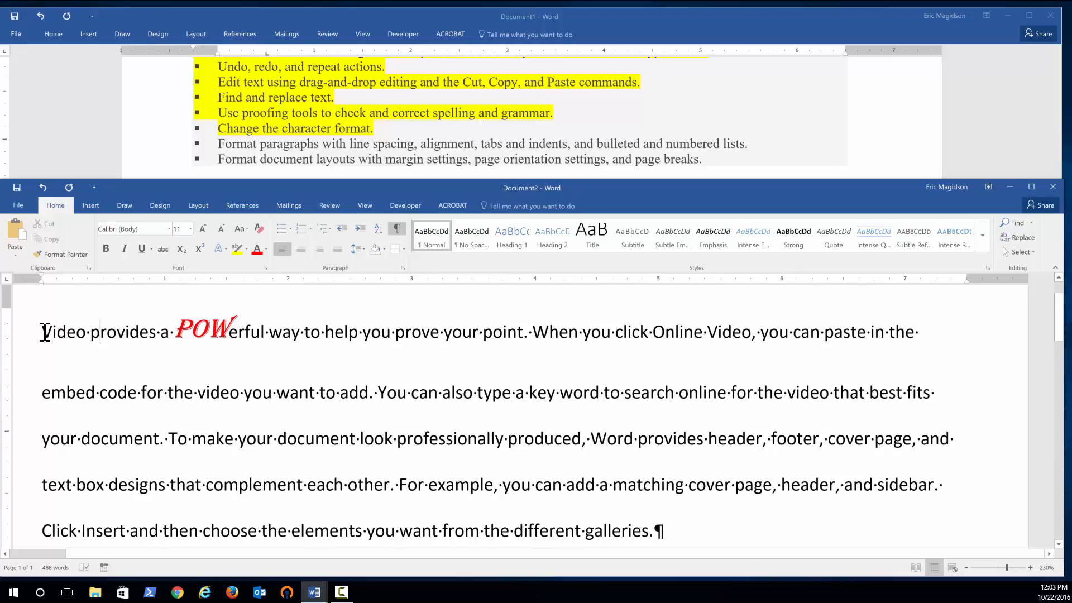
key(Home)
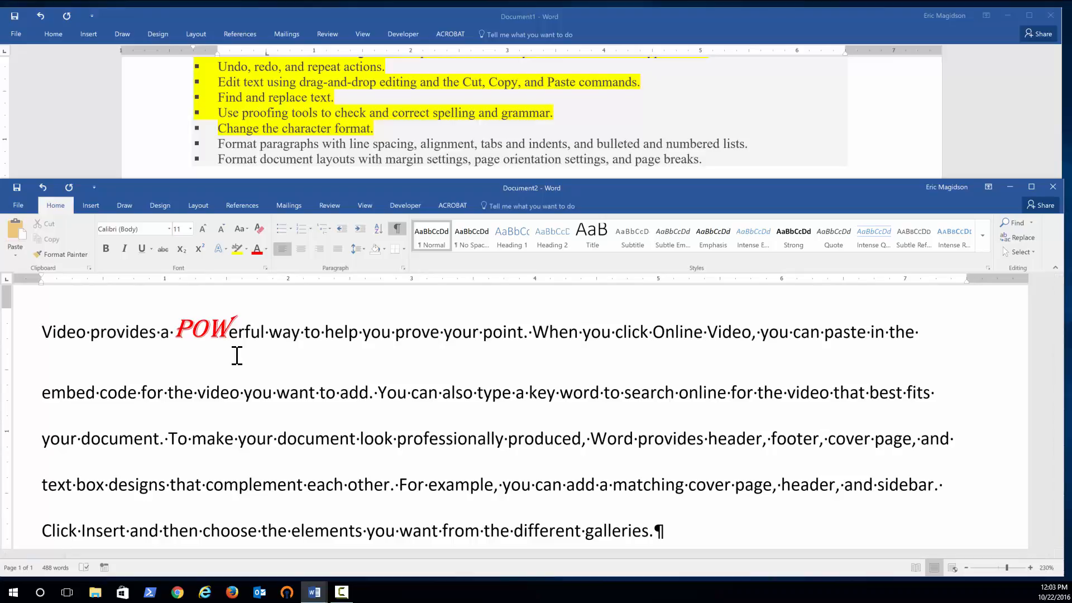
key(Tab)
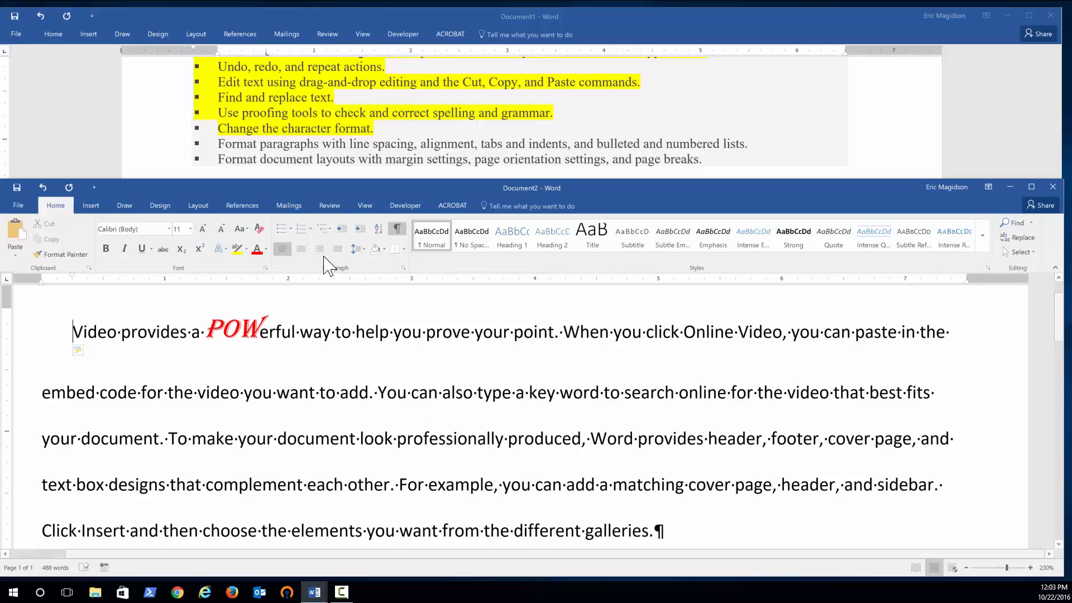
In the lesson list, highlight the line about formatting paragraphs in yellow.
click(332, 145)
triple_click(332, 144)
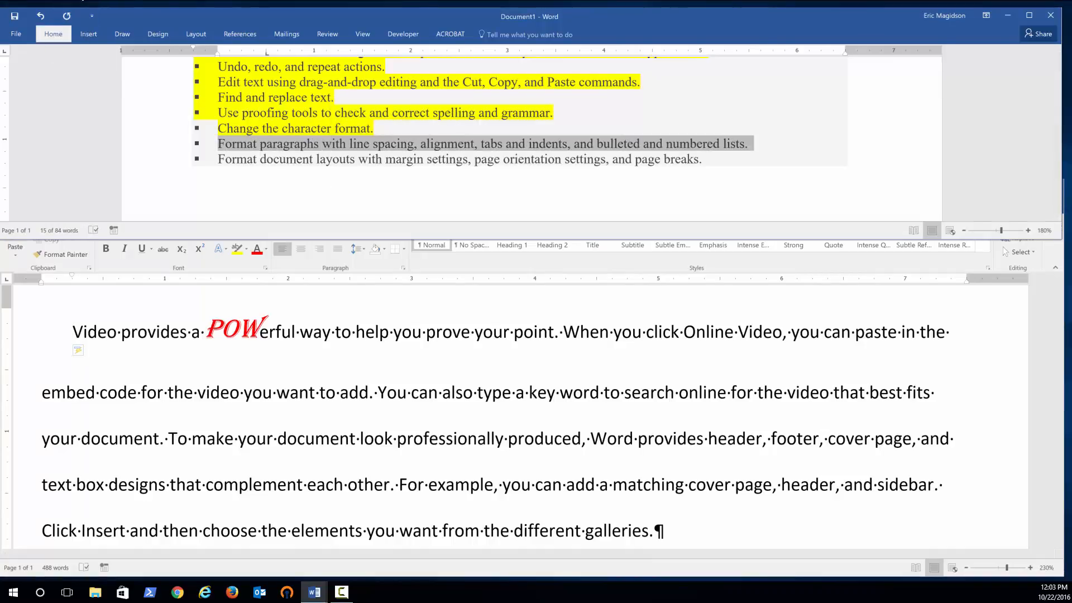
click(54, 35)
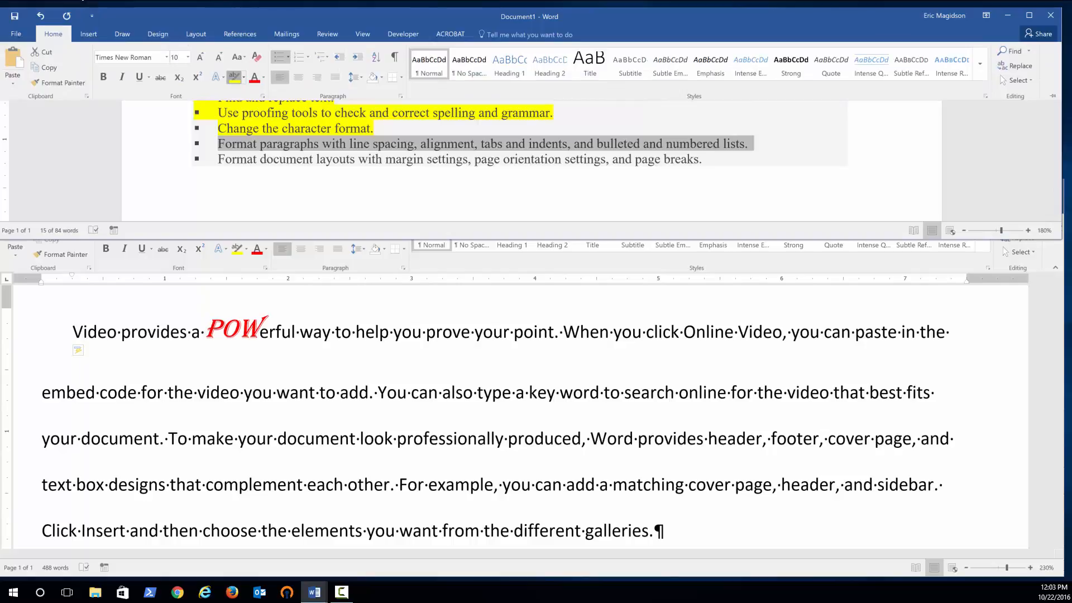
click(234, 77)
click(516, 209)
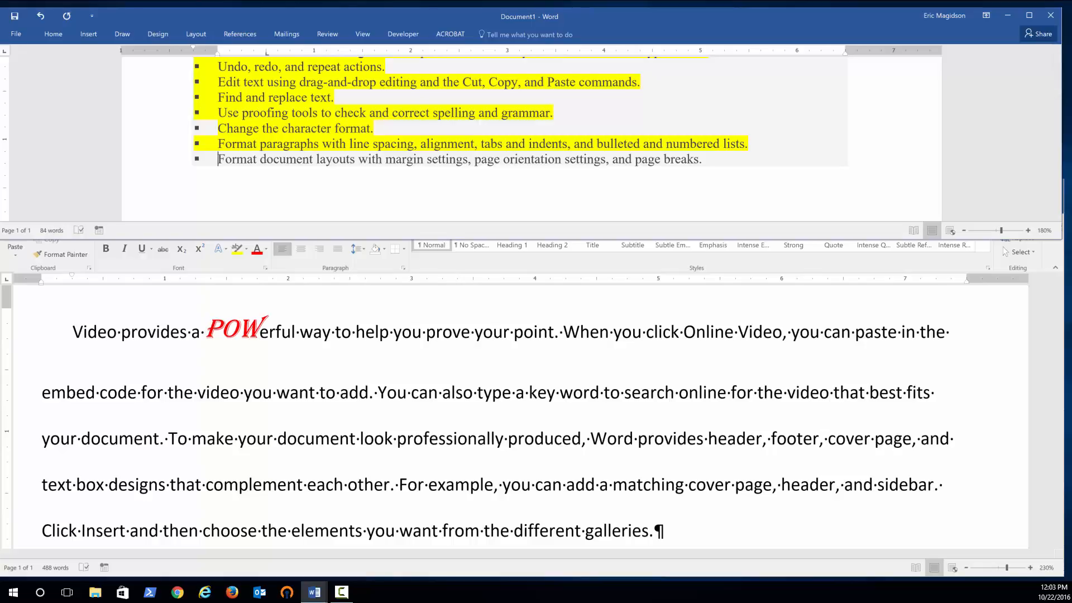
Change the document's page orientation to Landscape.
click(393, 366)
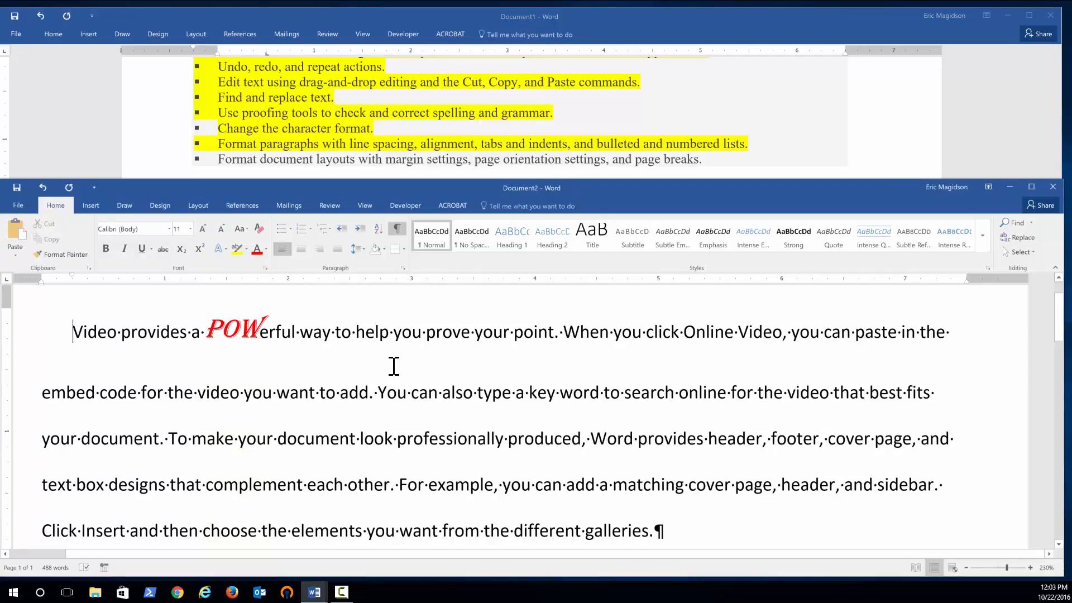
scroll(416, 350, down, 3)
scroll(414, 352, up, 3)
scroll(173, 330, down, 1)
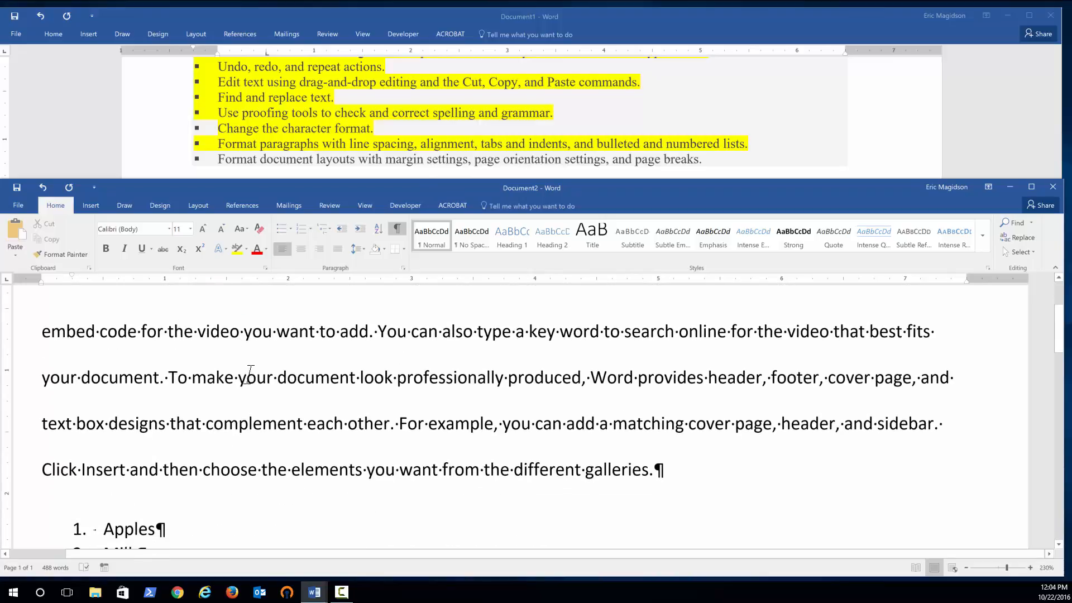
scroll(431, 401, up, 2)
scroll(434, 402, down, 11)
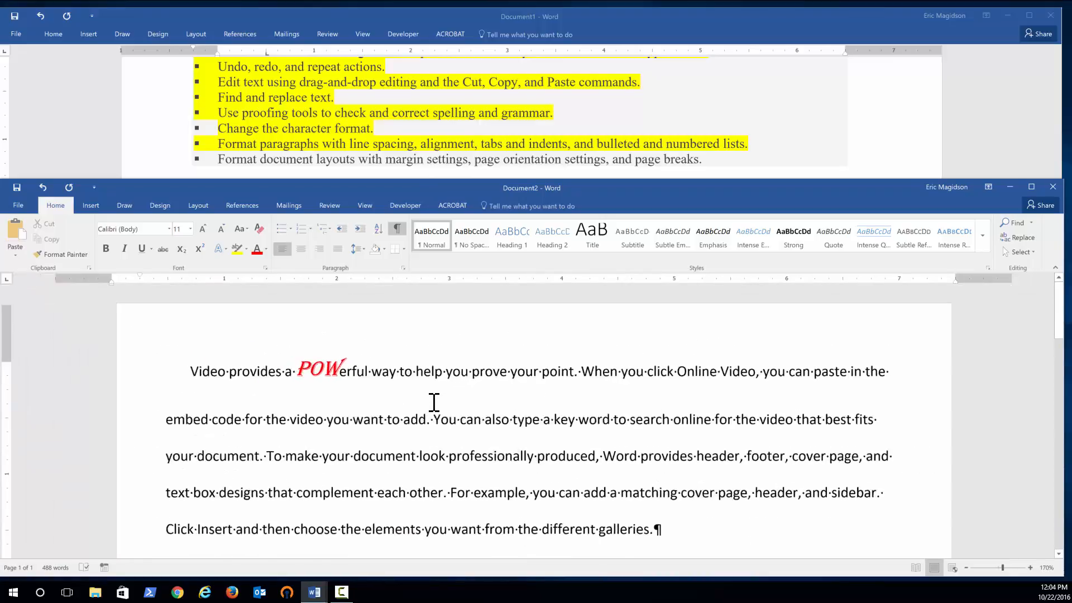
scroll(434, 402, down, 2)
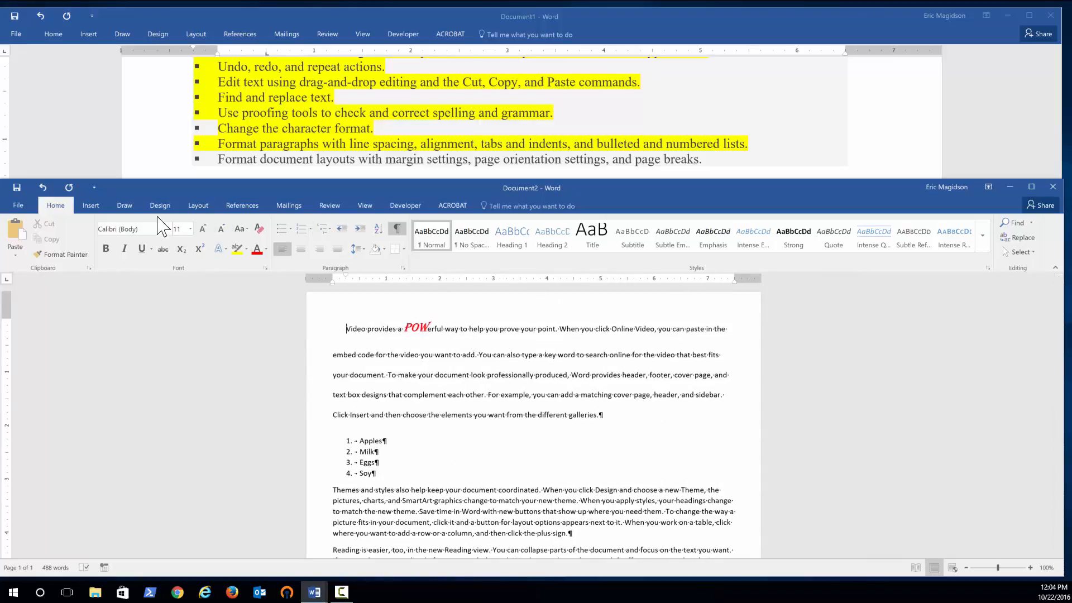
click(198, 206)
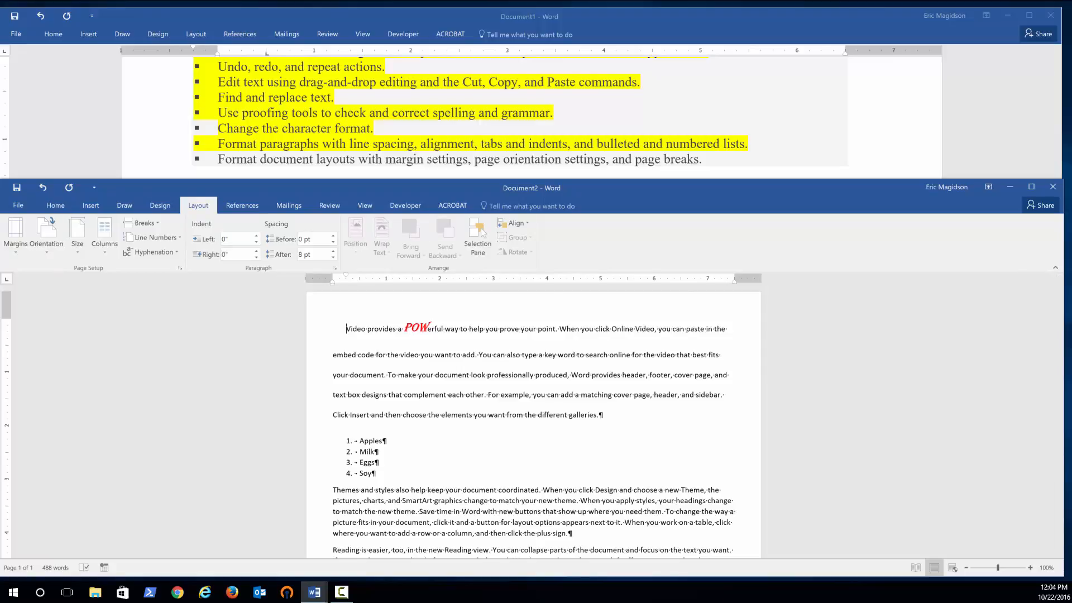
click(49, 258)
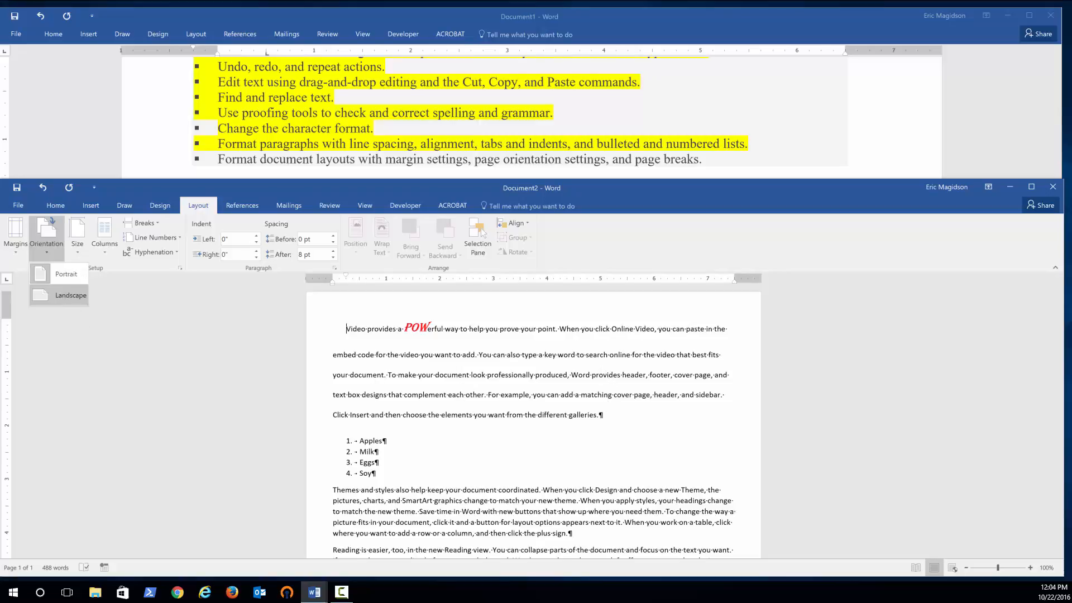
click(62, 295)
Switch the page orientation back to Portrait.
scroll(748, 363, down, 6)
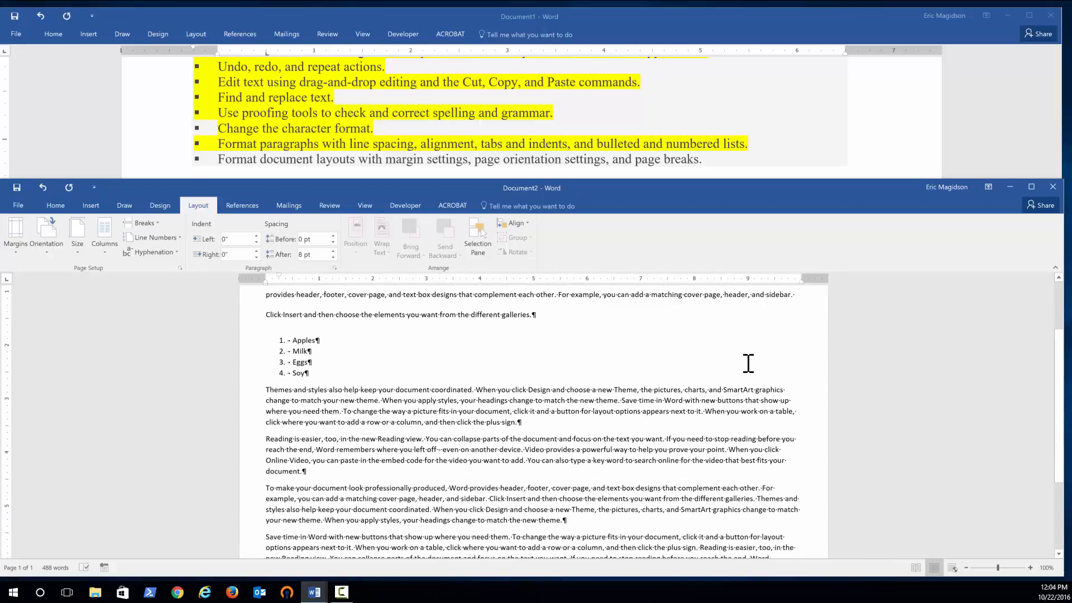
scroll(745, 414, up, 5)
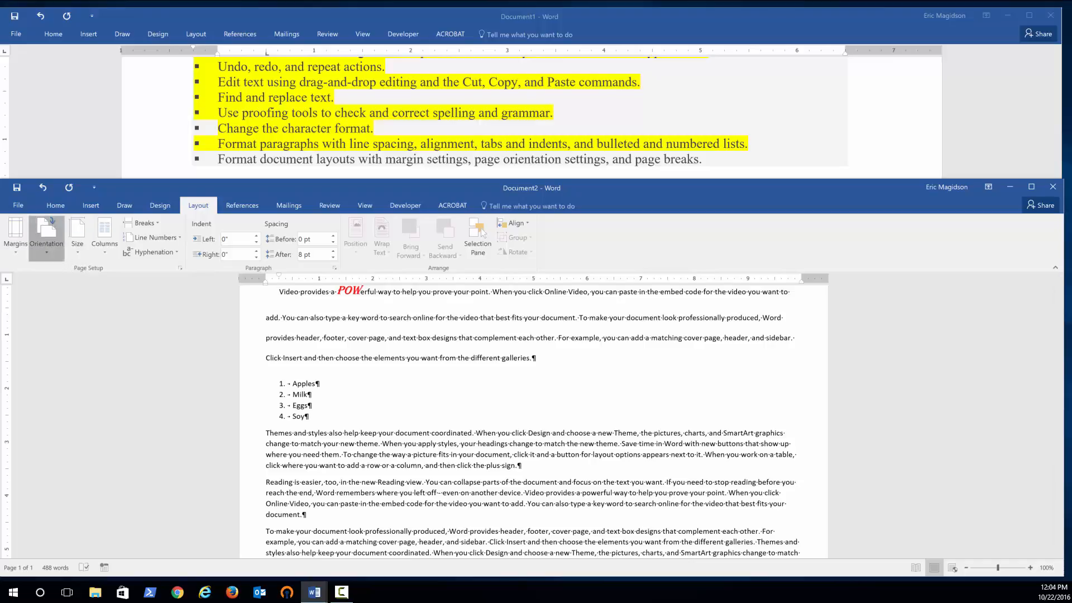
click(47, 237)
click(66, 273)
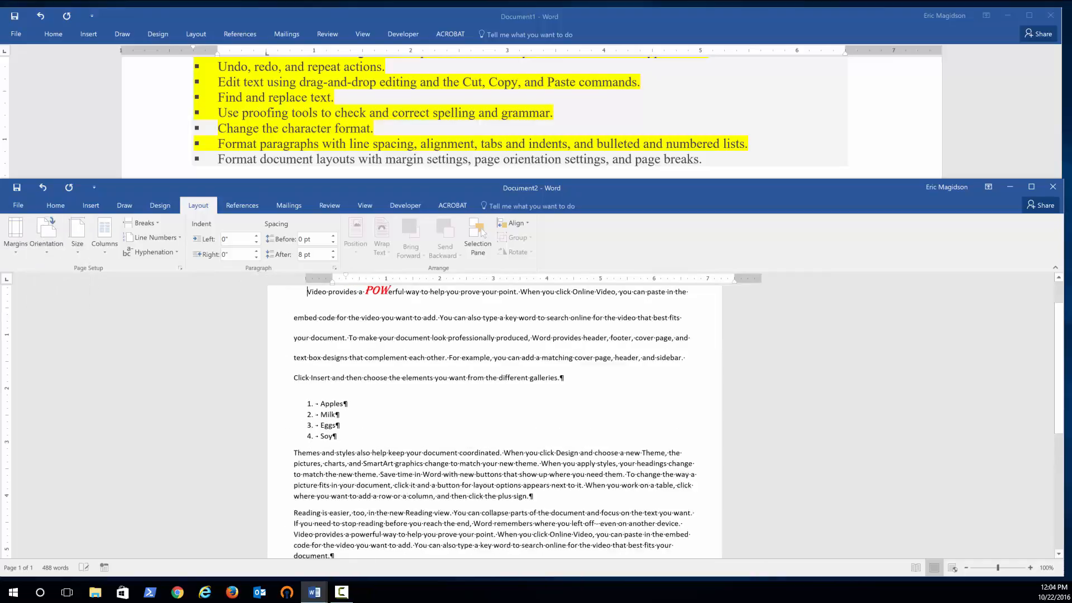
Apply the Normal margin preset to the document.
scroll(584, 374, up, 2)
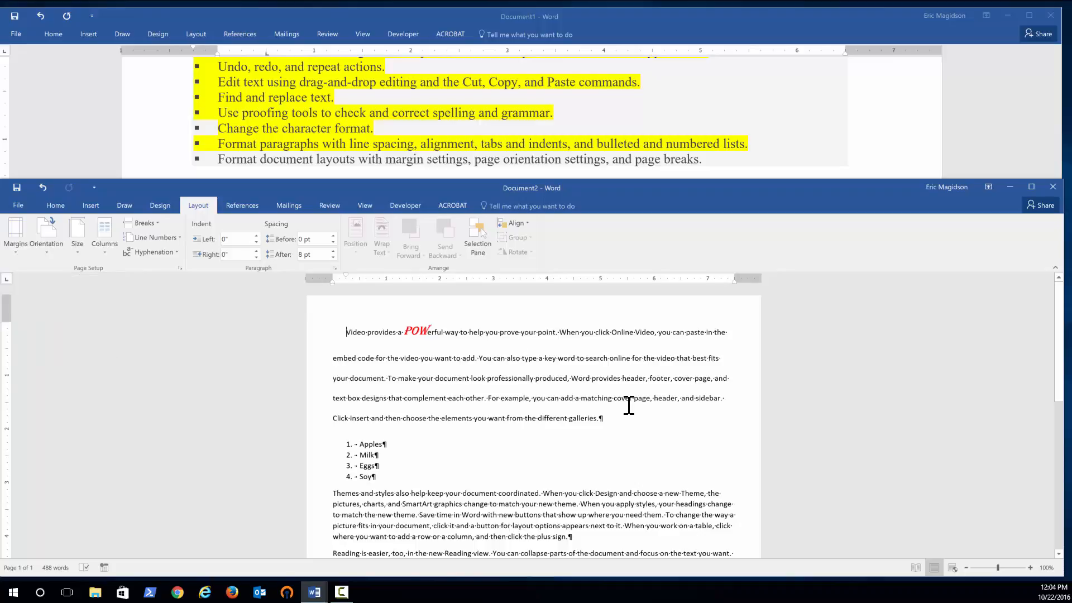
click(16, 246)
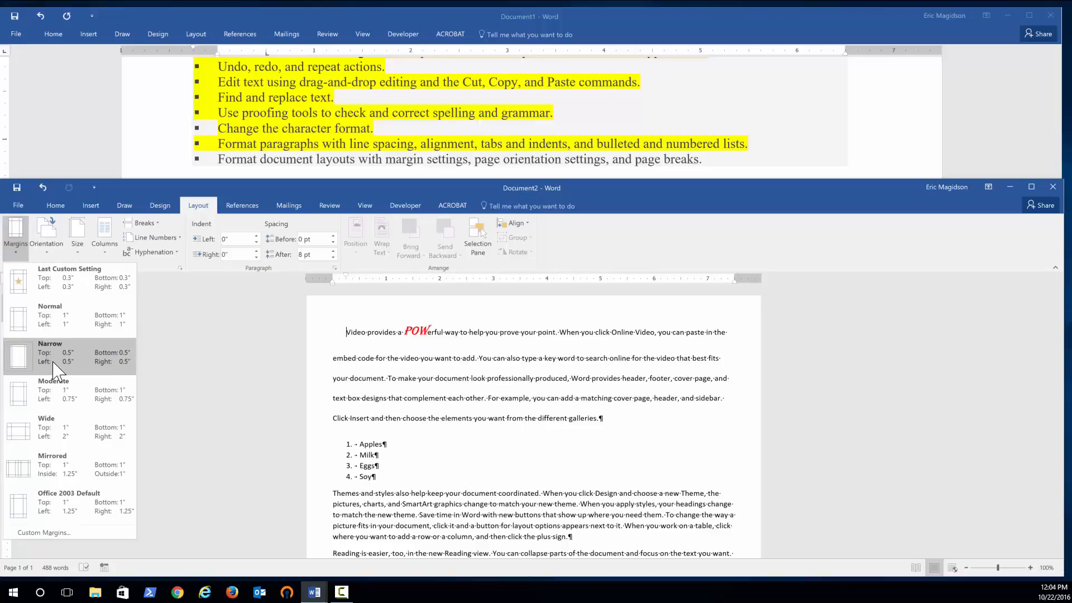
click(75, 326)
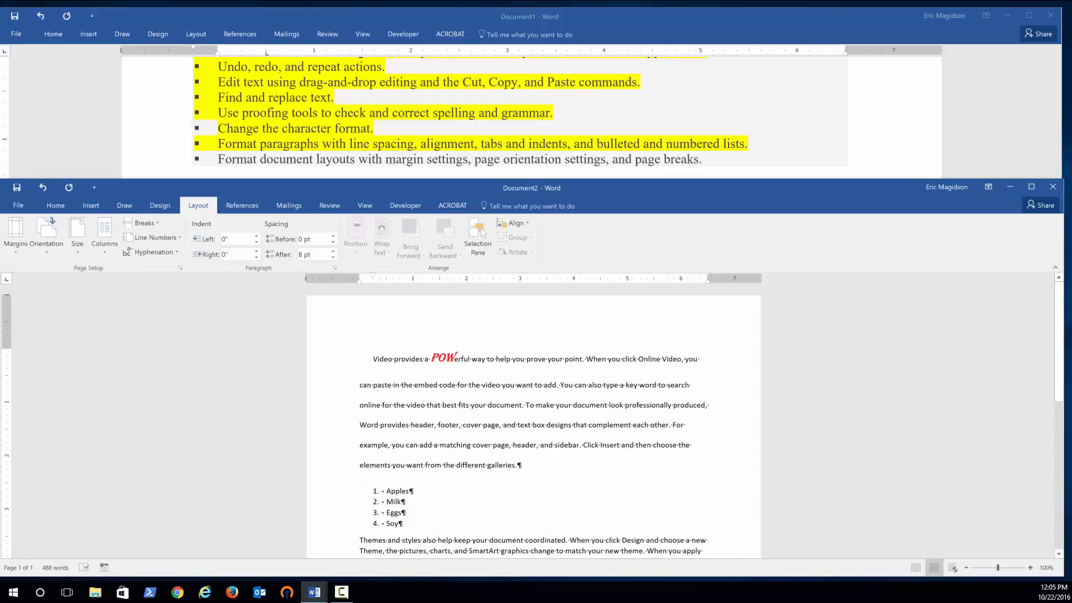
Set custom margins in Page Setup, with top and bottom margins of 0.5" each.
scroll(429, 376, down, 10)
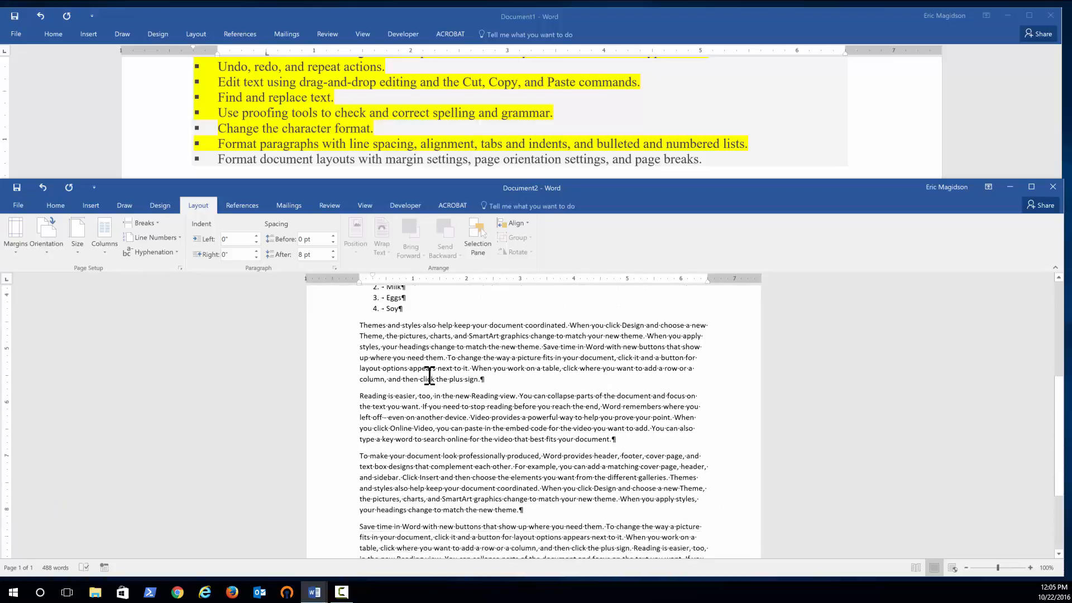
scroll(430, 376, up, 10)
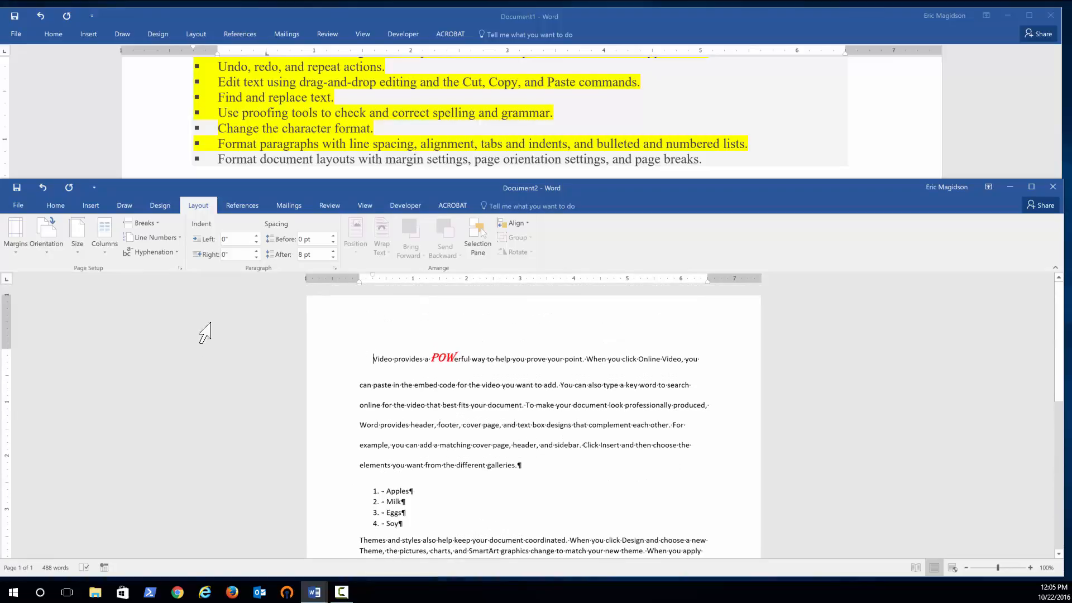
click(16, 237)
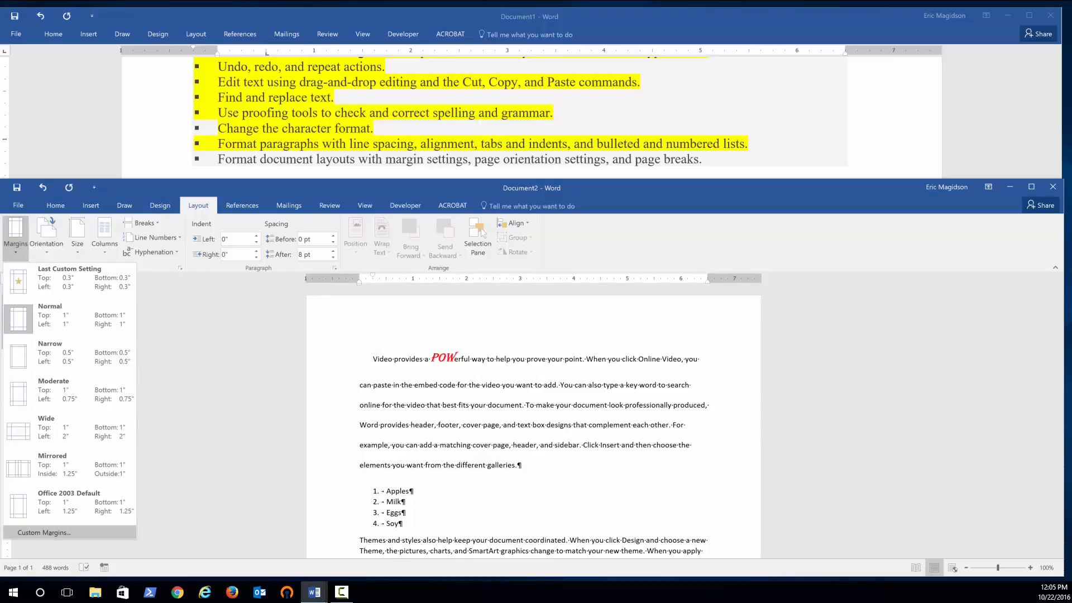
click(47, 531)
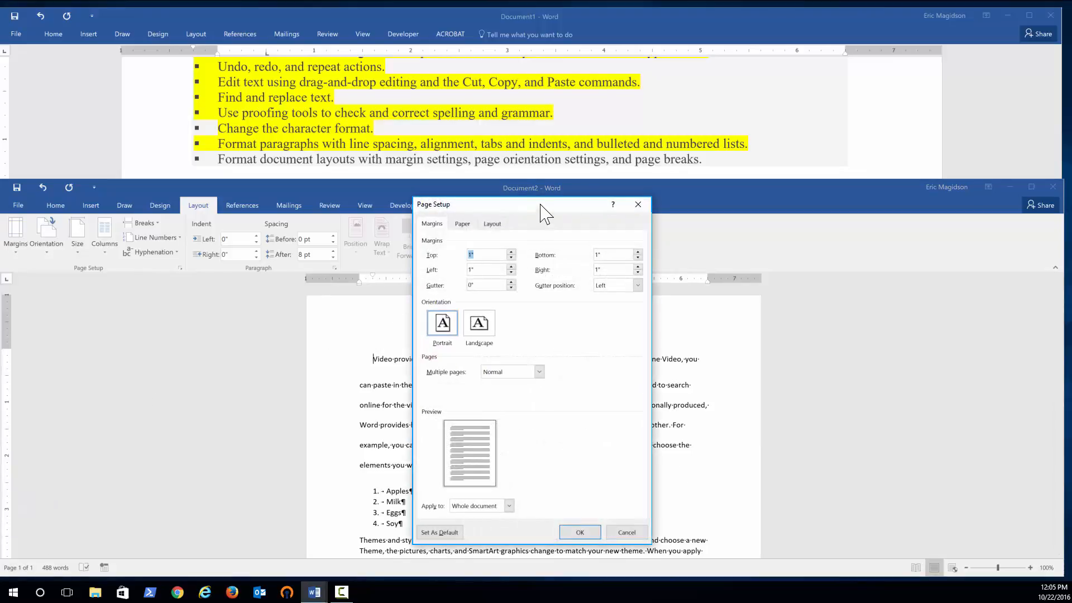
drag(438, 205, 79, 236)
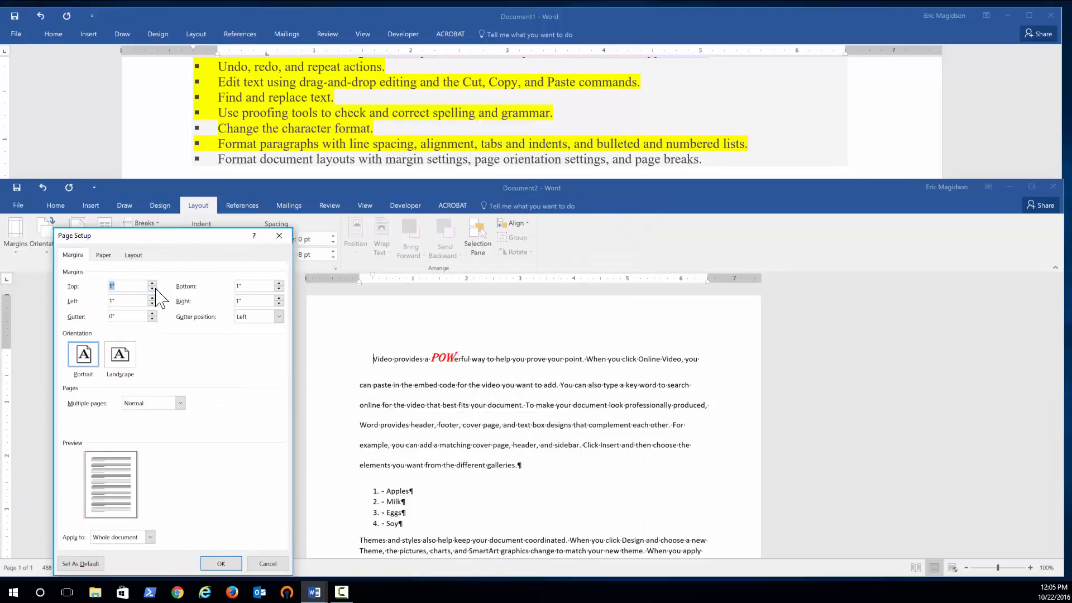
key(Down)
key(Down)
key(Down)
key(Down)
key(Down)
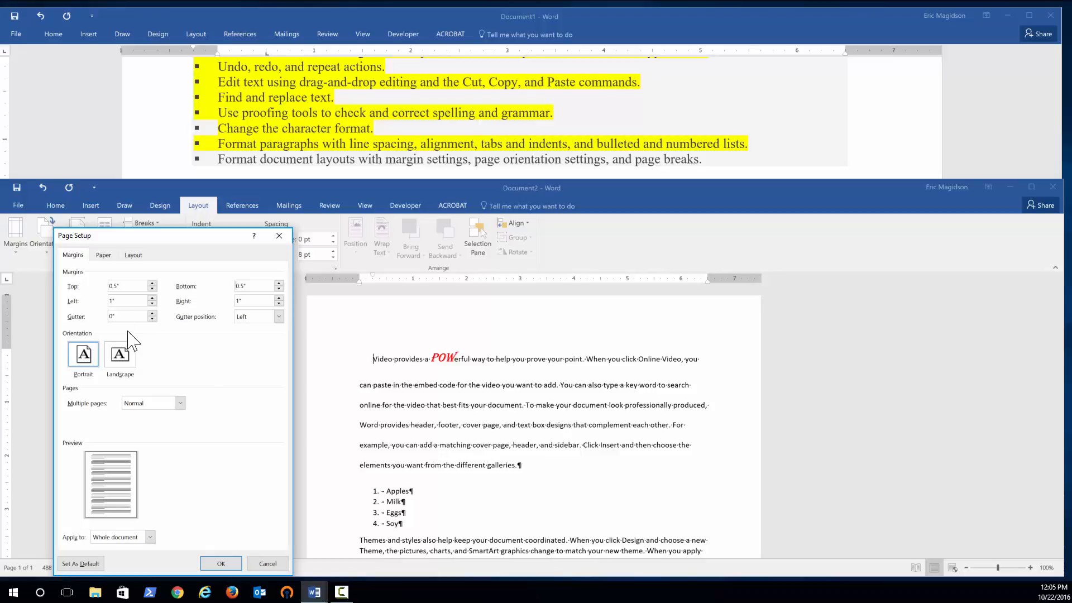
click(152, 314)
click(221, 563)
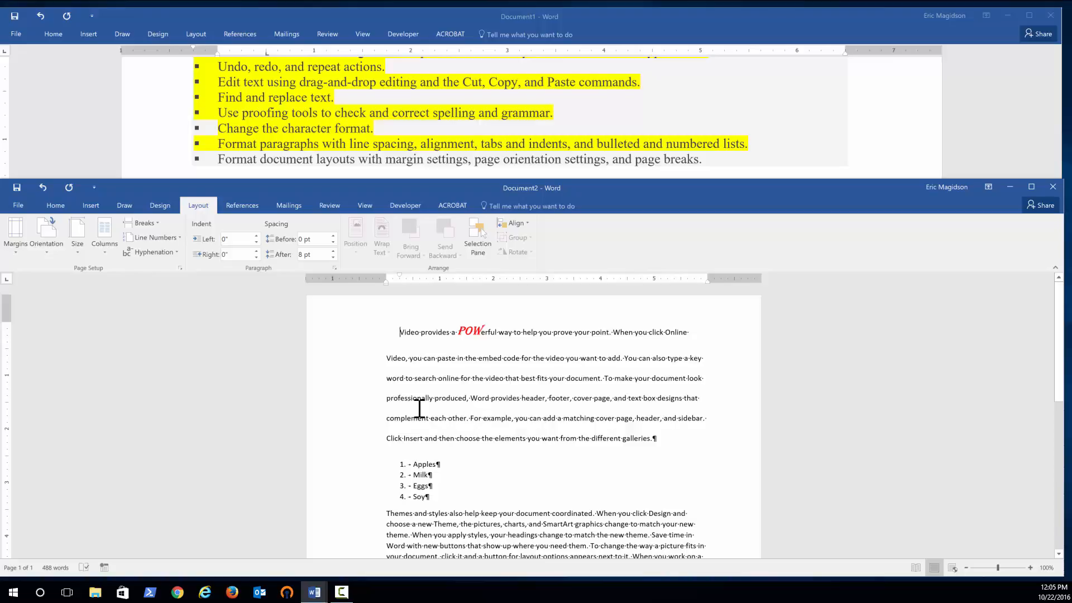
Insert several blank lines before the paragraph beginning "To make your document look professionally produced".
scroll(575, 402, down, 1)
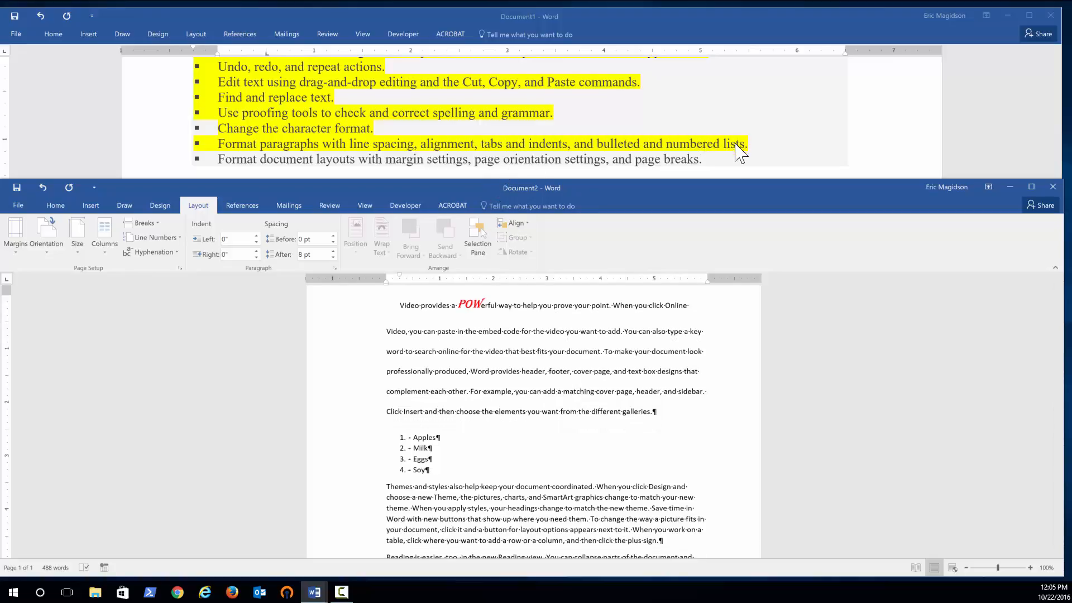
scroll(673, 380, down, 3)
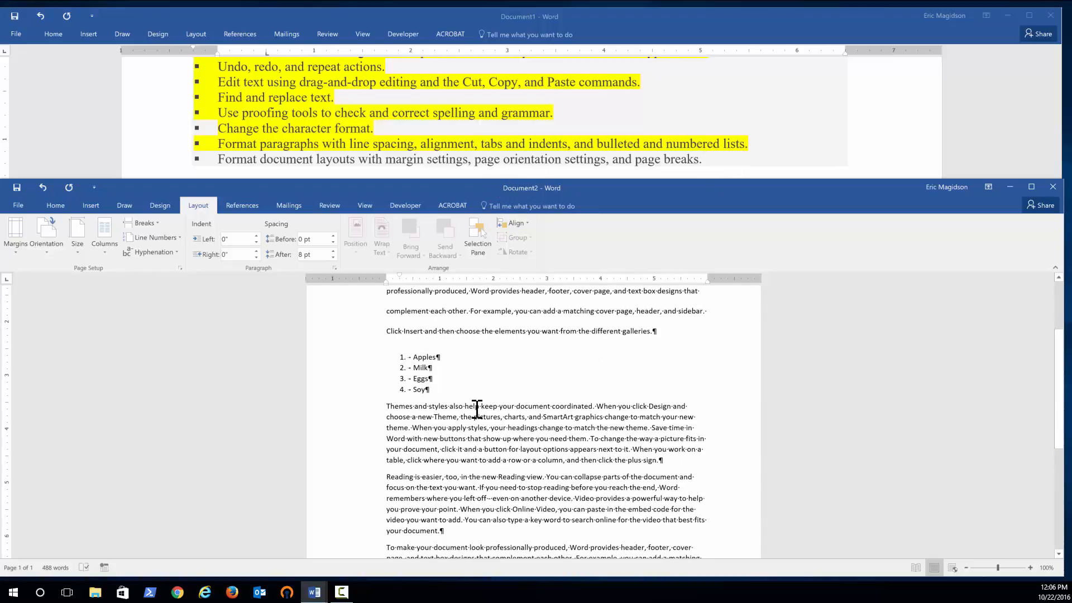
scroll(477, 408, up, 4)
scroll(483, 352, down, 5)
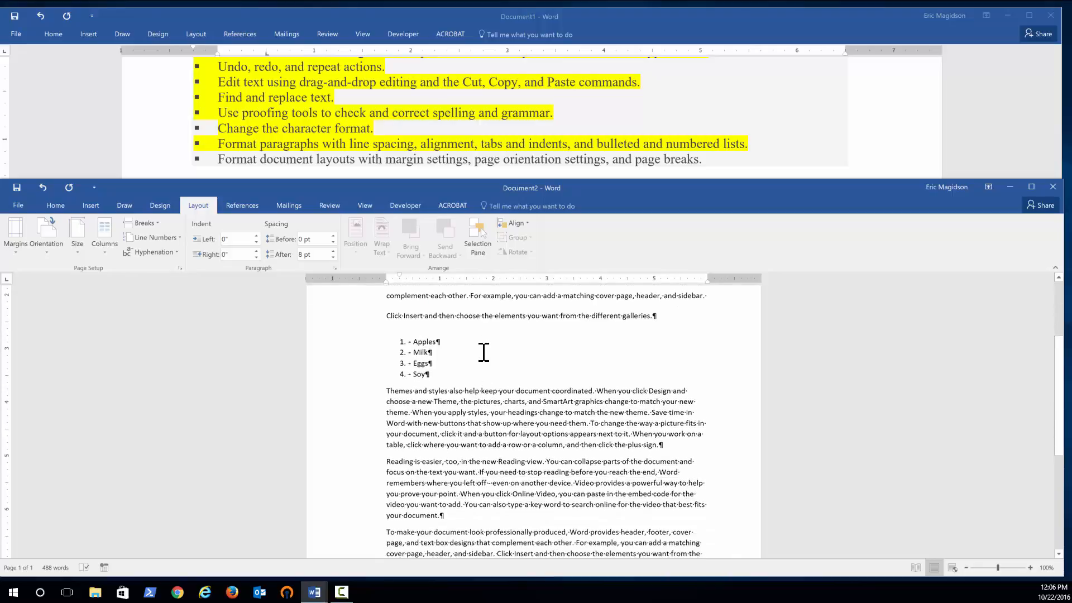
scroll(568, 511, down, 1)
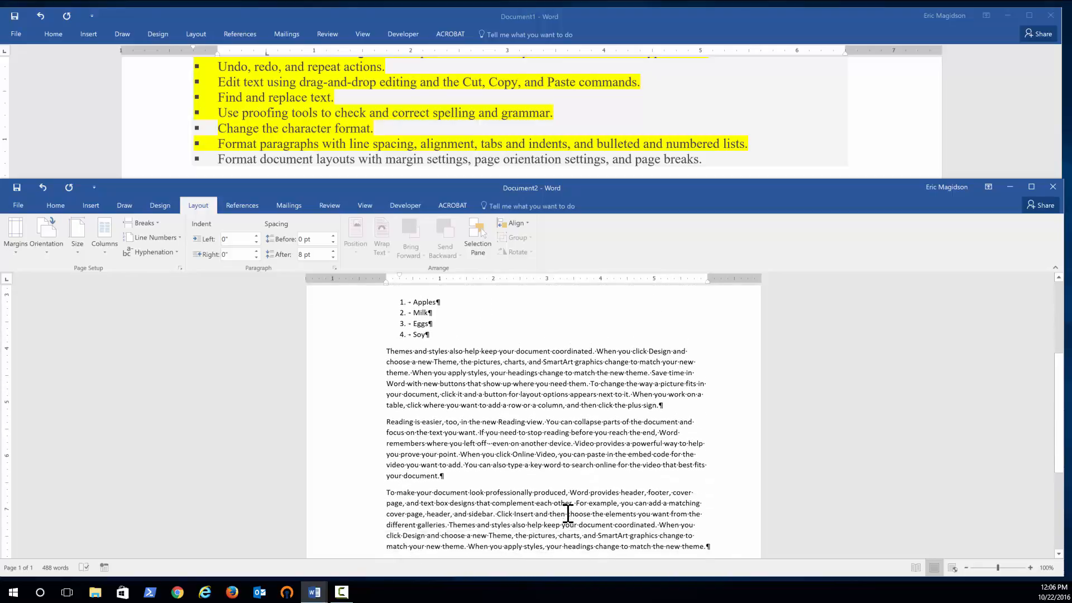
scroll(604, 469, down, 1)
scroll(604, 469, down, 1)
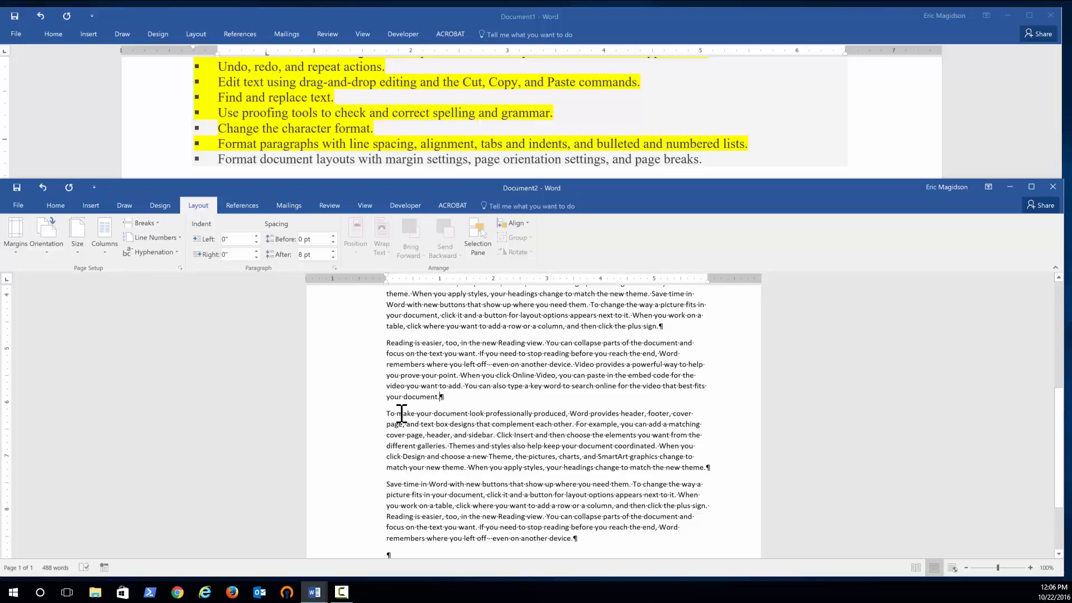
key(Return)
key(Return)
key(Return)
key(Return)
key(Return)
key(Return)
key(Return)
key(Return)
key(Return)
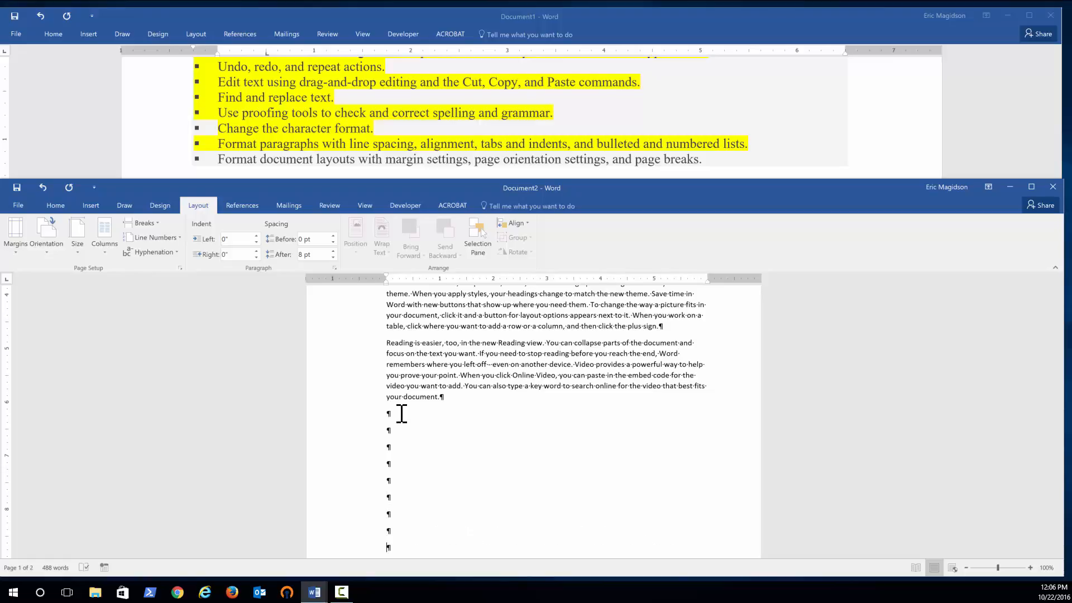
Delete the inserted blank lines before that paragraph.
scroll(402, 413, down, 3)
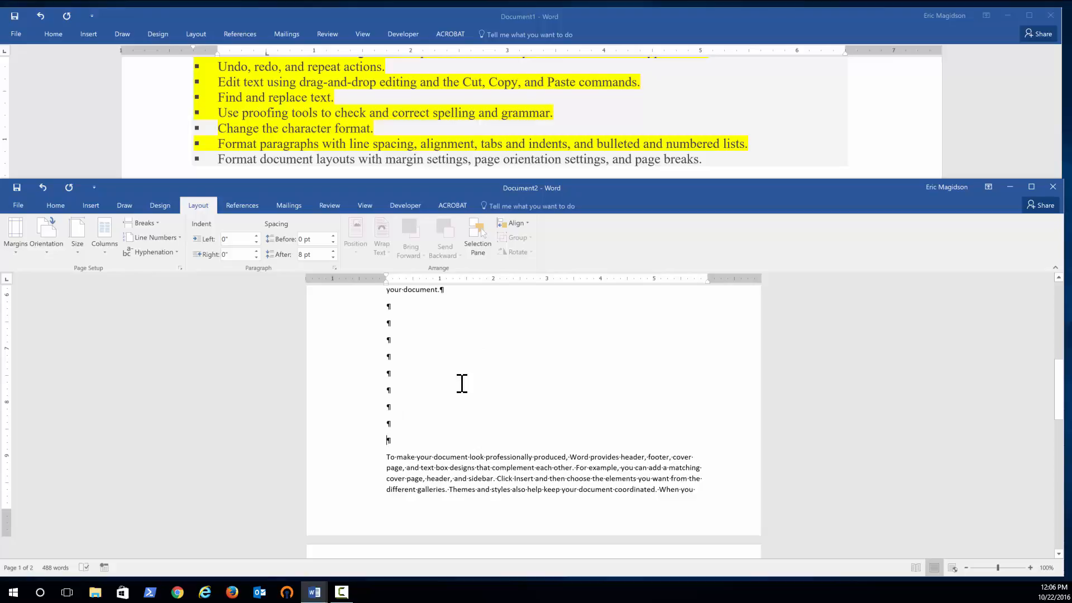
key(BackSpace)
key(BackSpace)
key(BackSpace)
key(BackSpace)
key(BackSpace)
key(BackSpace)
key(BackSpace)
key(BackSpace)
key(BackSpace)
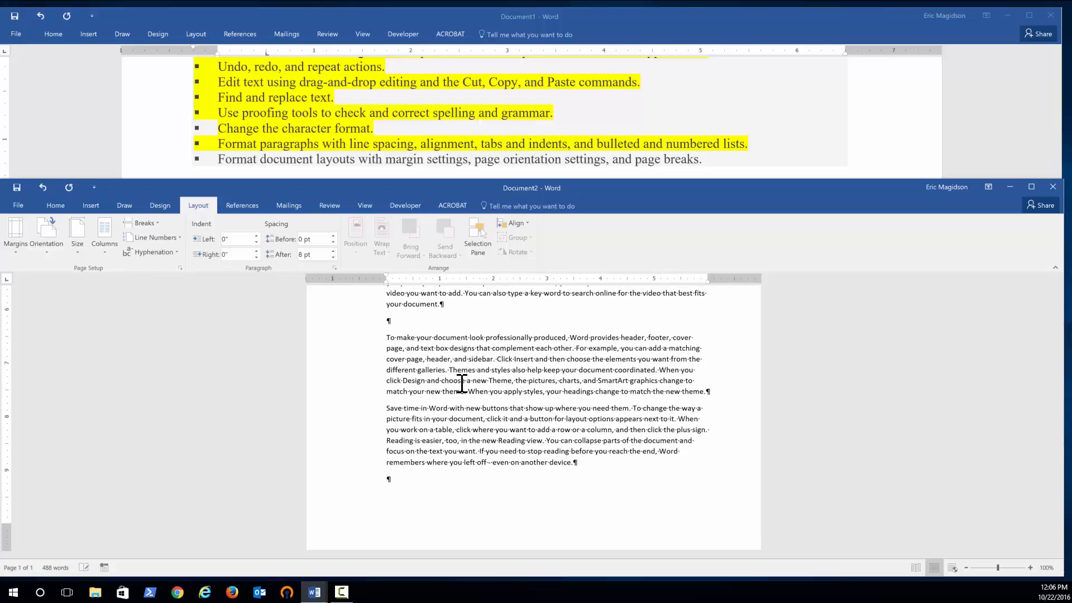
key(BackSpace)
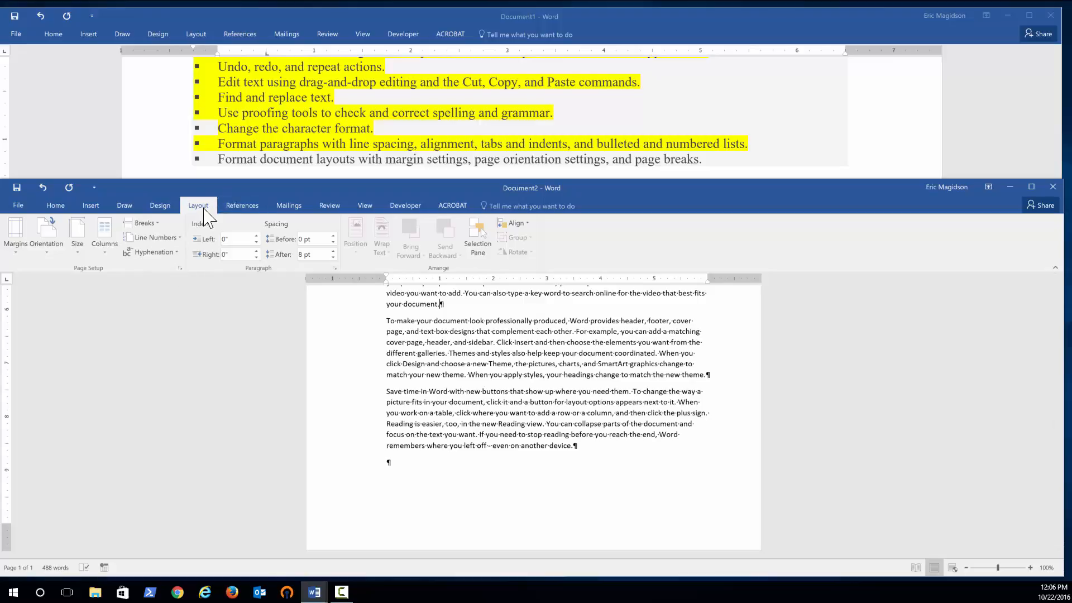
Insert a page break before the paragraph beginning "To make your document look professionally produced".
click(142, 223)
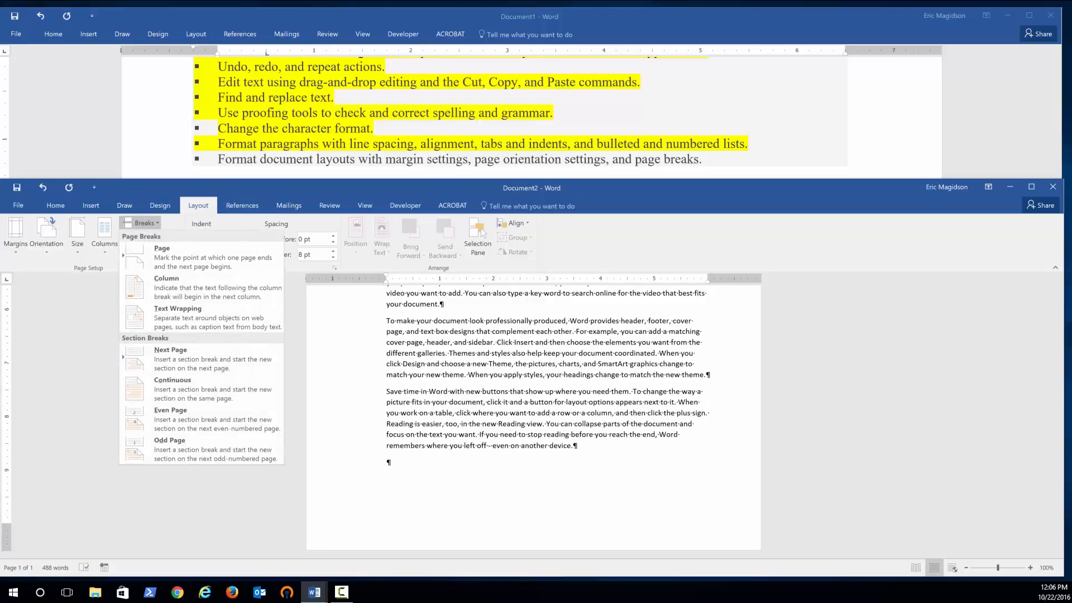
click(251, 265)
scroll(477, 376, up, 3)
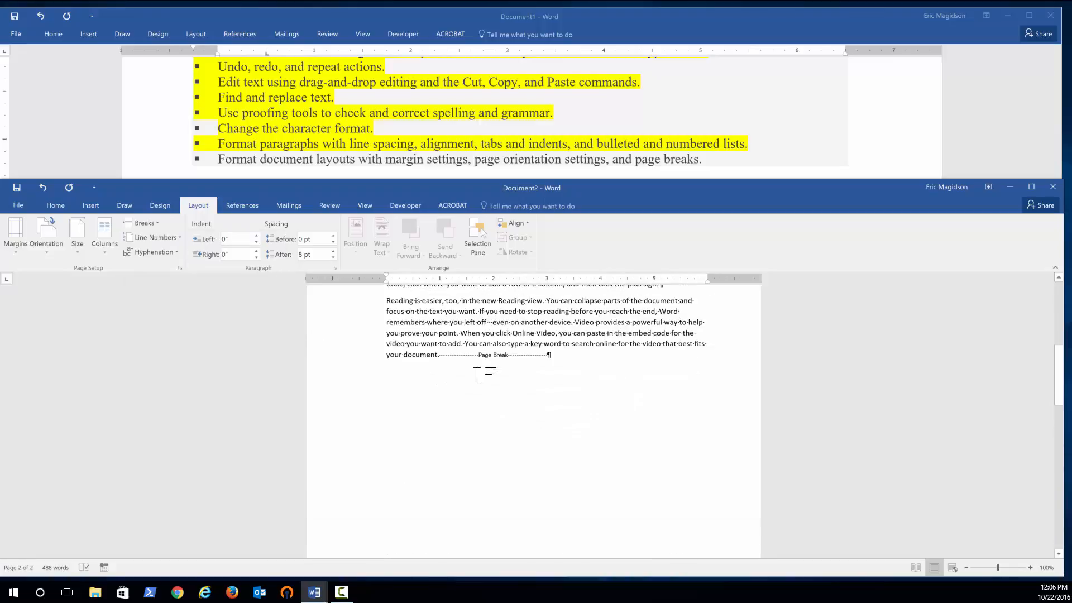
Hide the formatting marks in the document.
click(56, 205)
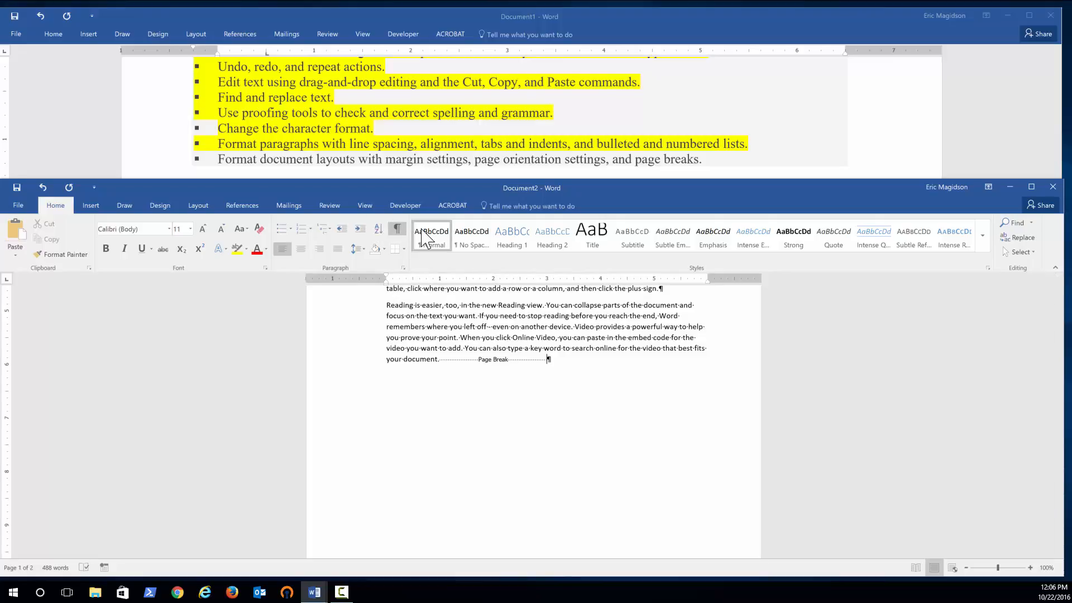
click(535, 355)
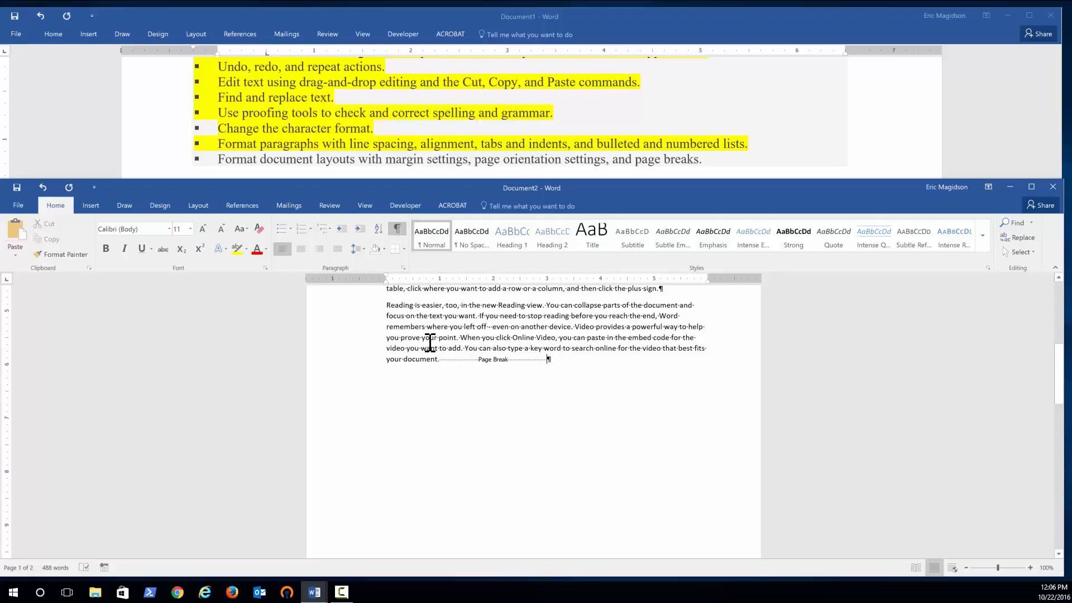
click(396, 230)
Type sample text "sljl;dfhkdhl;kd" at the page break.
text(s)
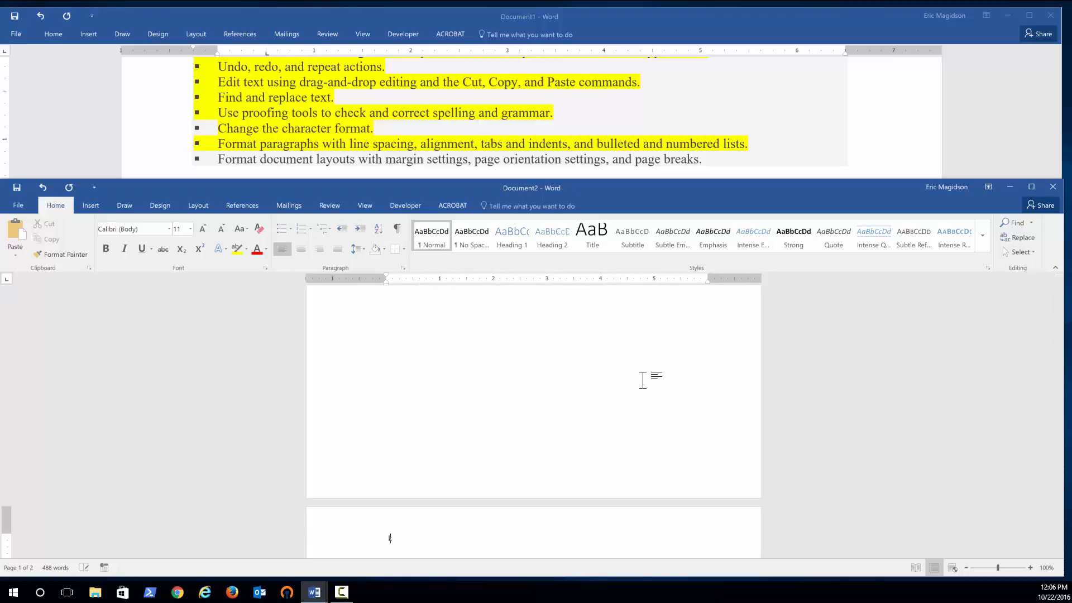
text(ljl;dfhkdhl;kd)
scroll(643, 380, up, 2)
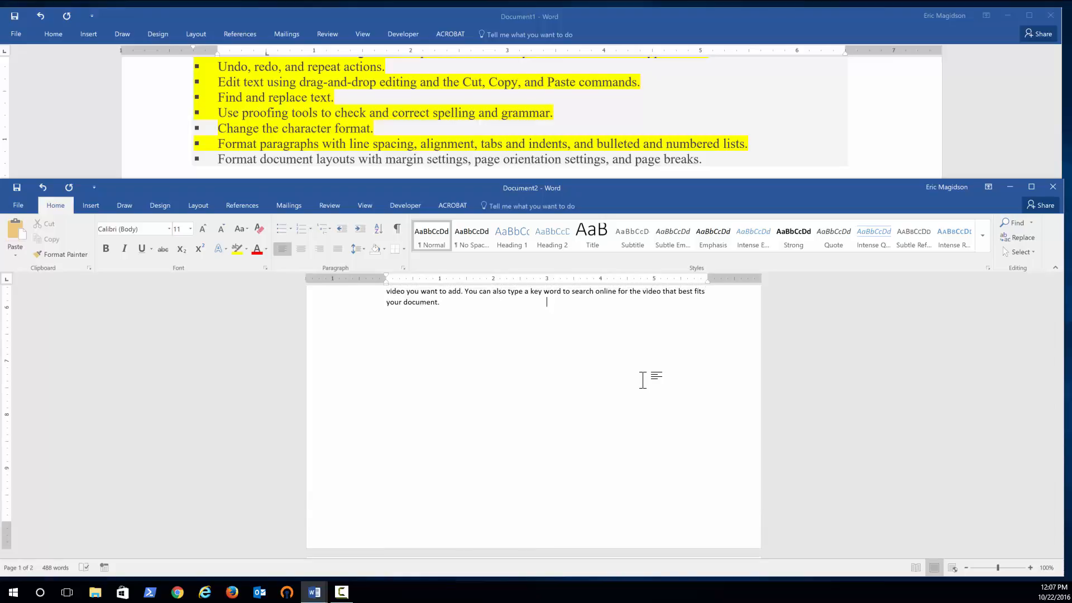
scroll(643, 380, down, 2)
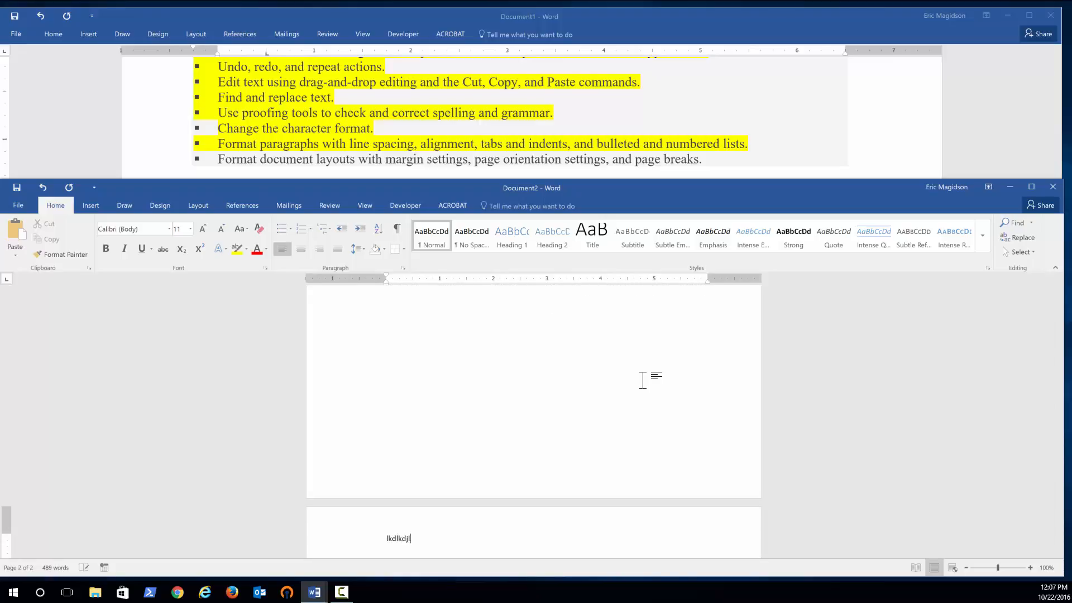
scroll(643, 380, up, 2)
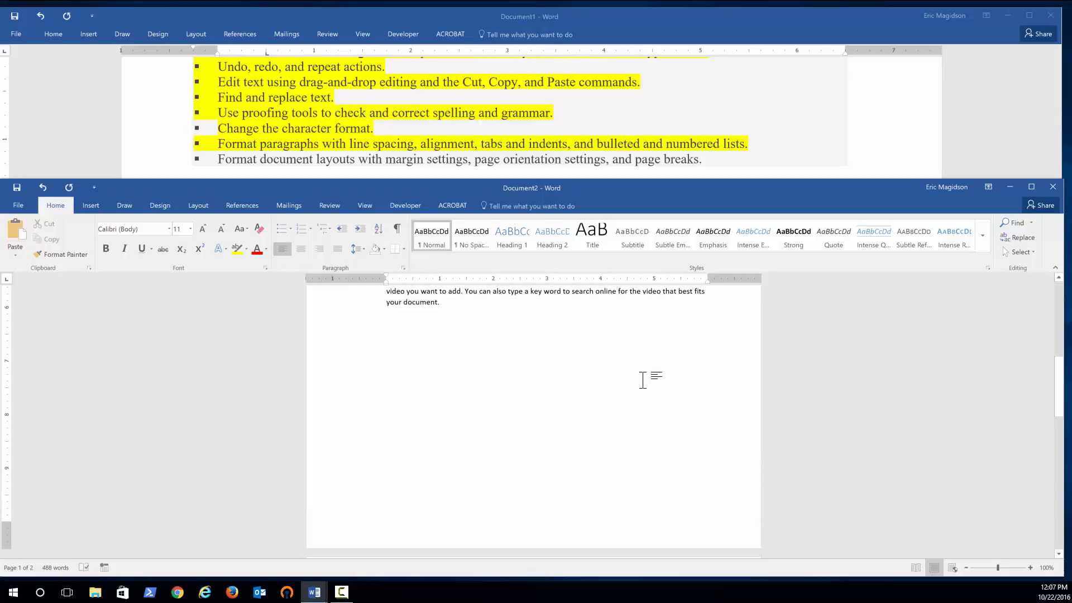
Show the formatting marks again.
click(400, 230)
scroll(607, 364, down, 4)
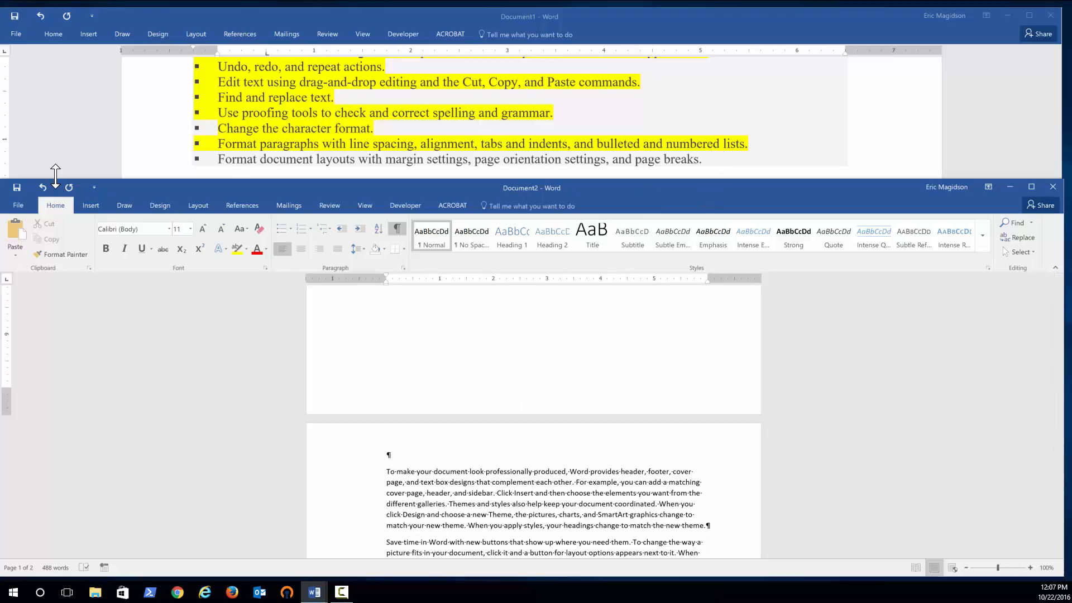
Open the Breaks list to review the page and section break options.
click(198, 206)
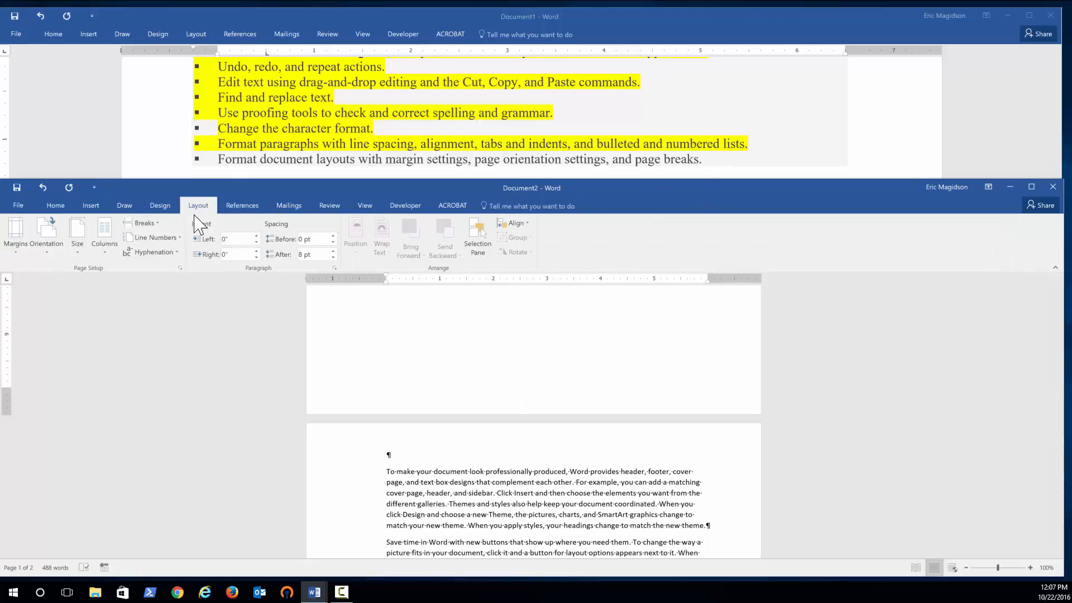
click(140, 223)
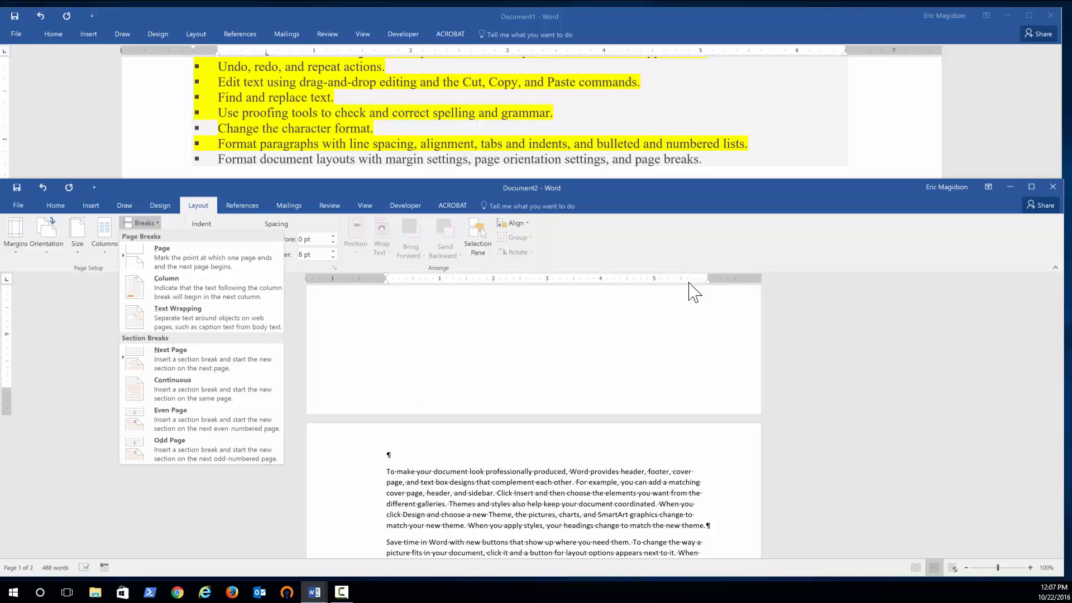
click(725, 168)
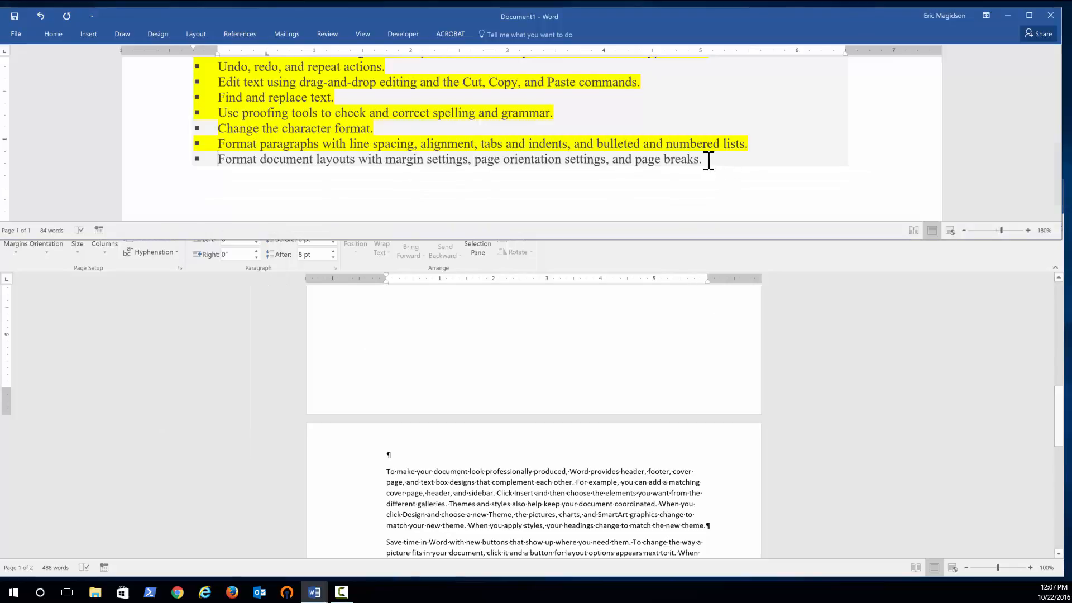
In the lesson list, highlight the line about formatting document layouts in yellow.
drag(681, 162, 218, 147)
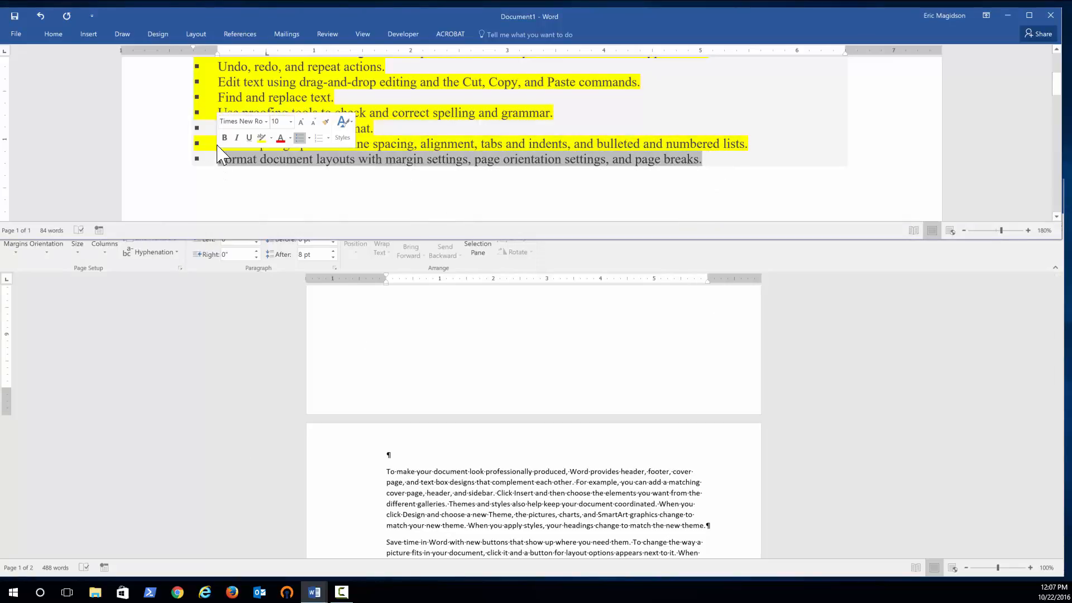
click(53, 34)
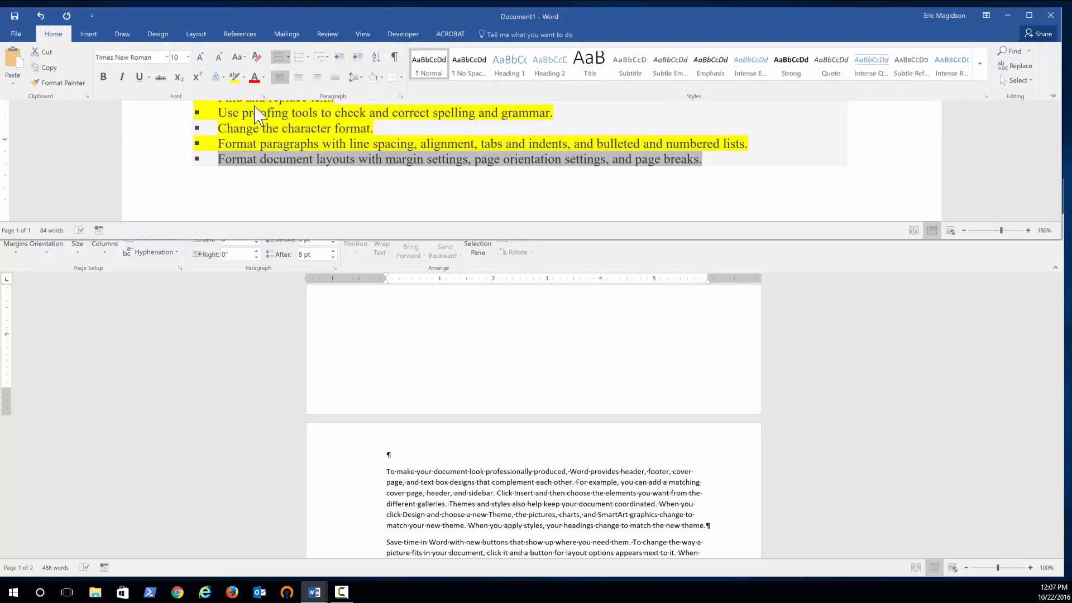
click(234, 77)
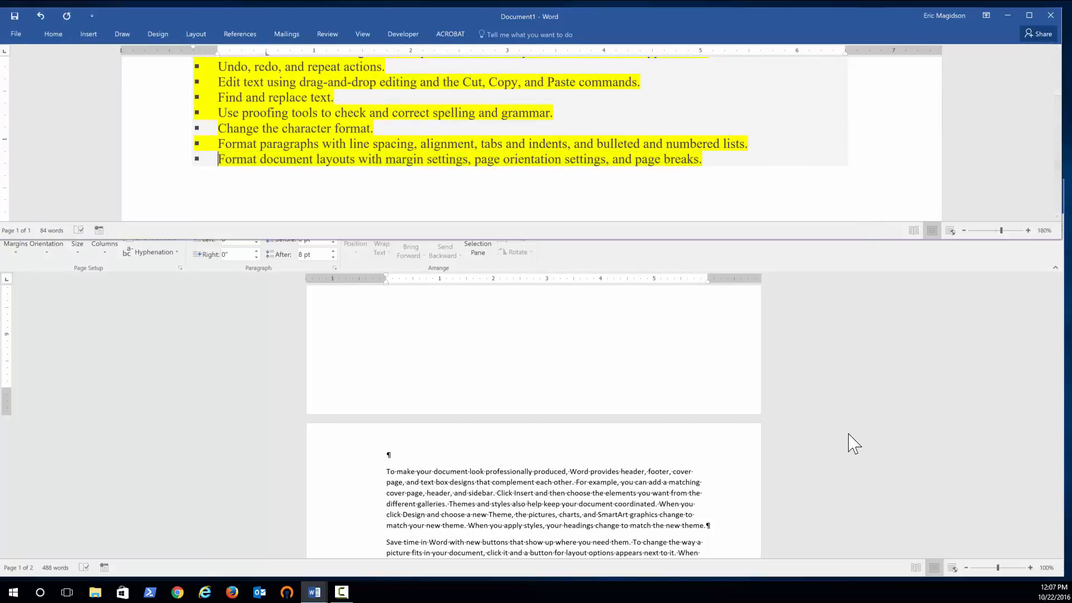
click(850, 438)
scroll(849, 429, up, 2)
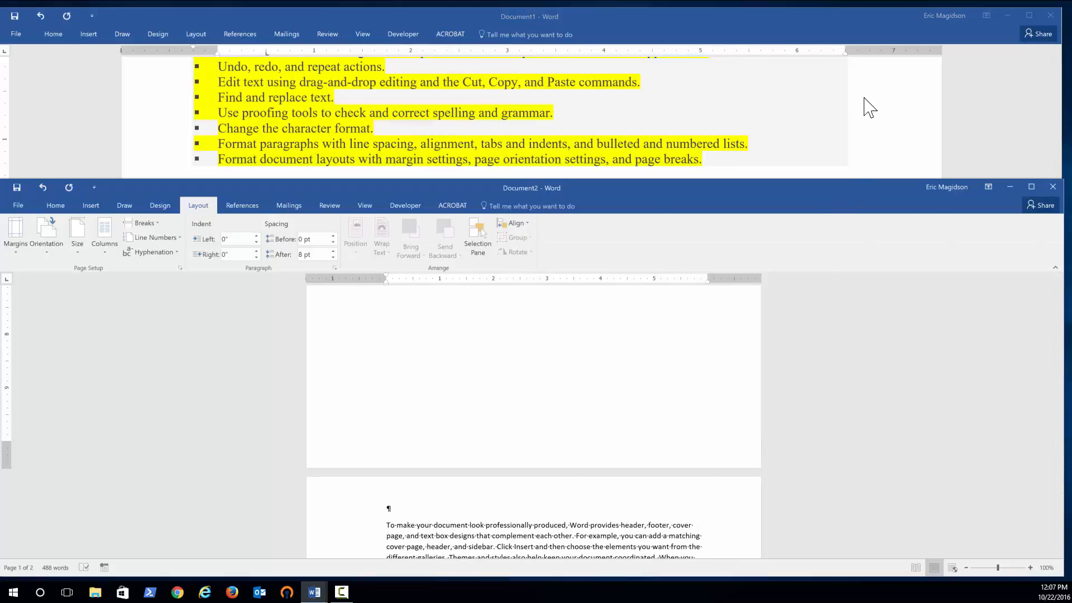